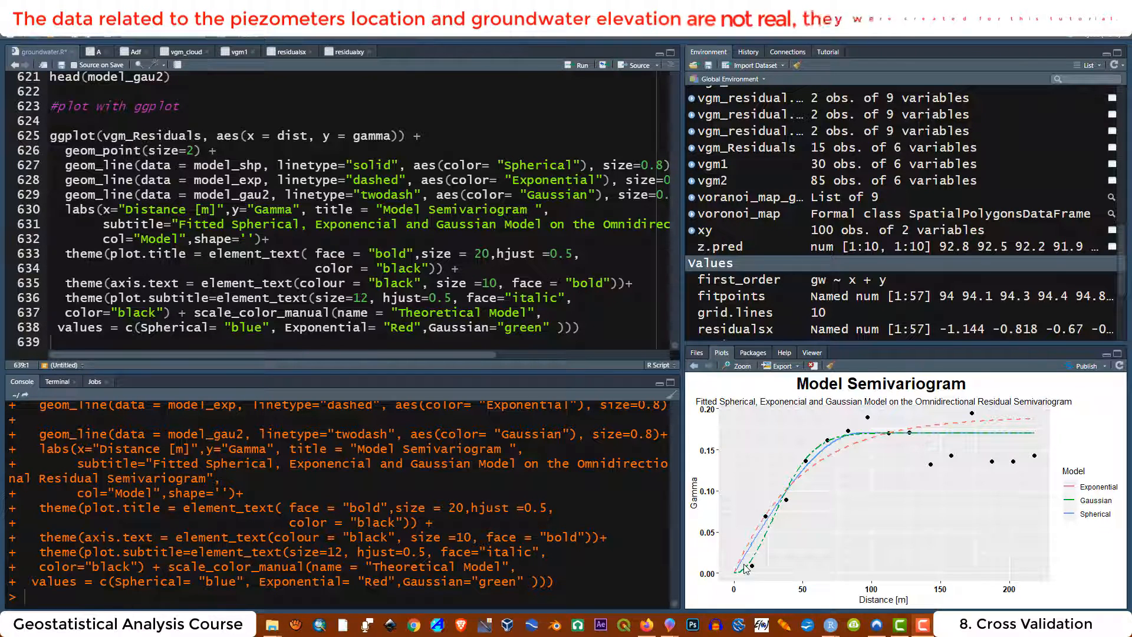
Go back through the plot history and view the directional residual semivariogram enlarged in its own window.
left_click(693, 367)
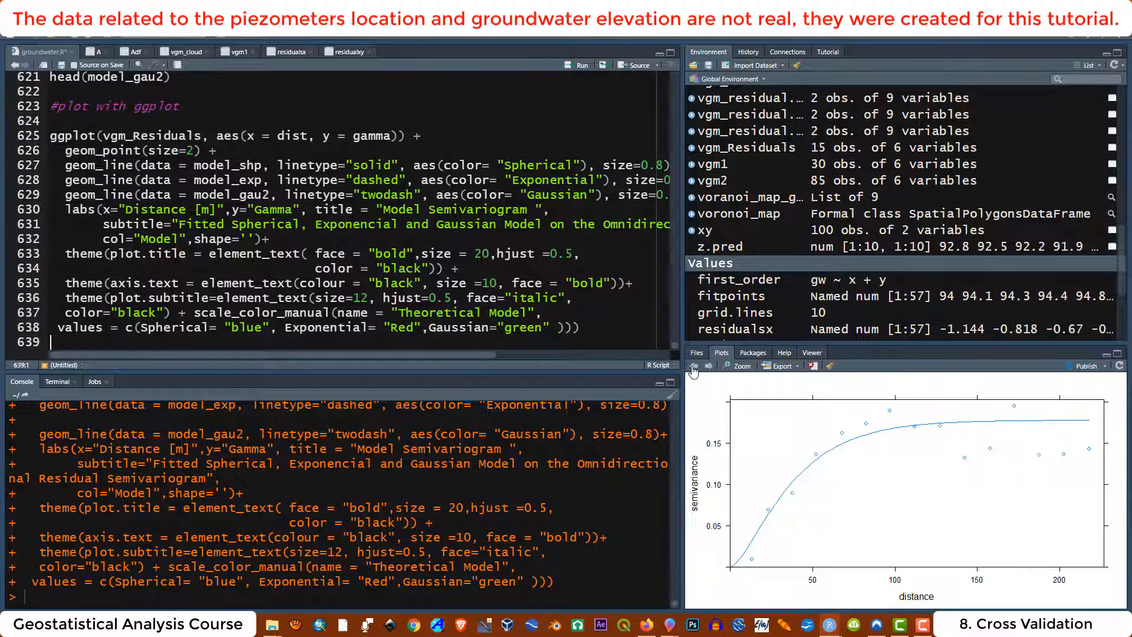
left_click(694, 367)
left_click(738, 366)
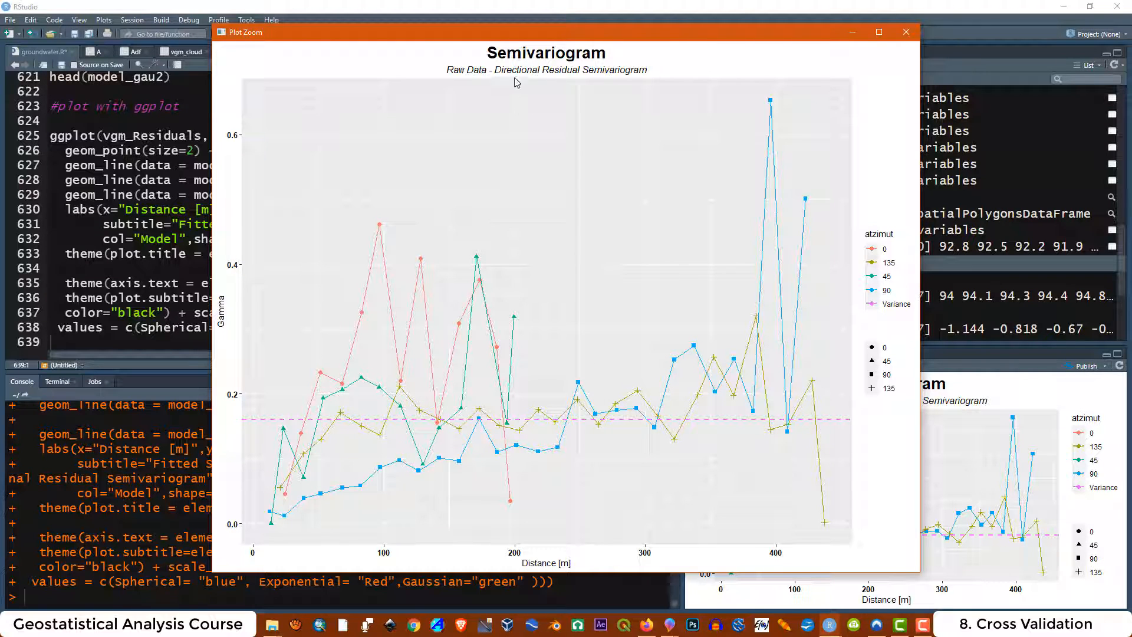
left_click(906, 32)
Go forward through the plot history to the Model Semivariogram plot with the three fitted models.
left_click(710, 367)
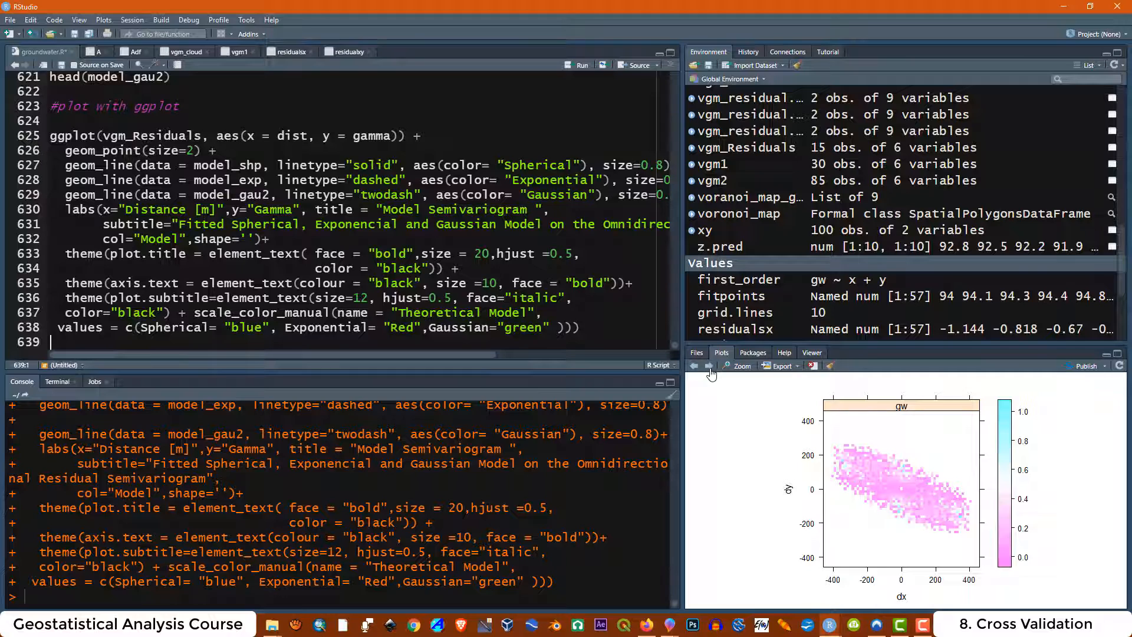
left_click(710, 367)
left_click(710, 367)
left_click(710, 367)
left_click(710, 367)
left_click(710, 367)
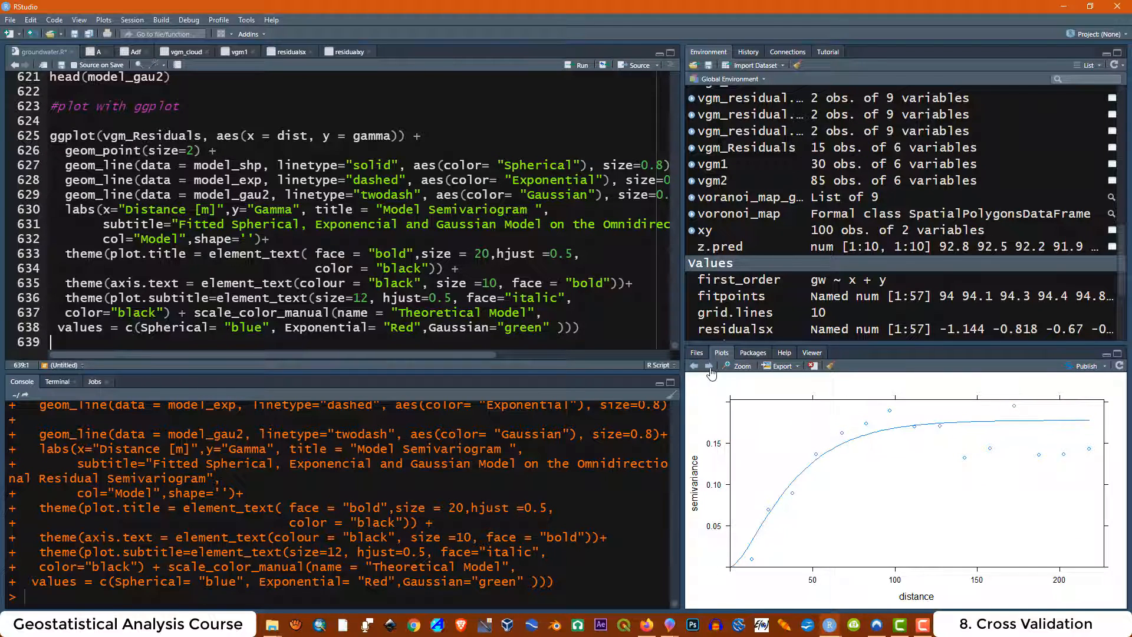
left_click(710, 367)
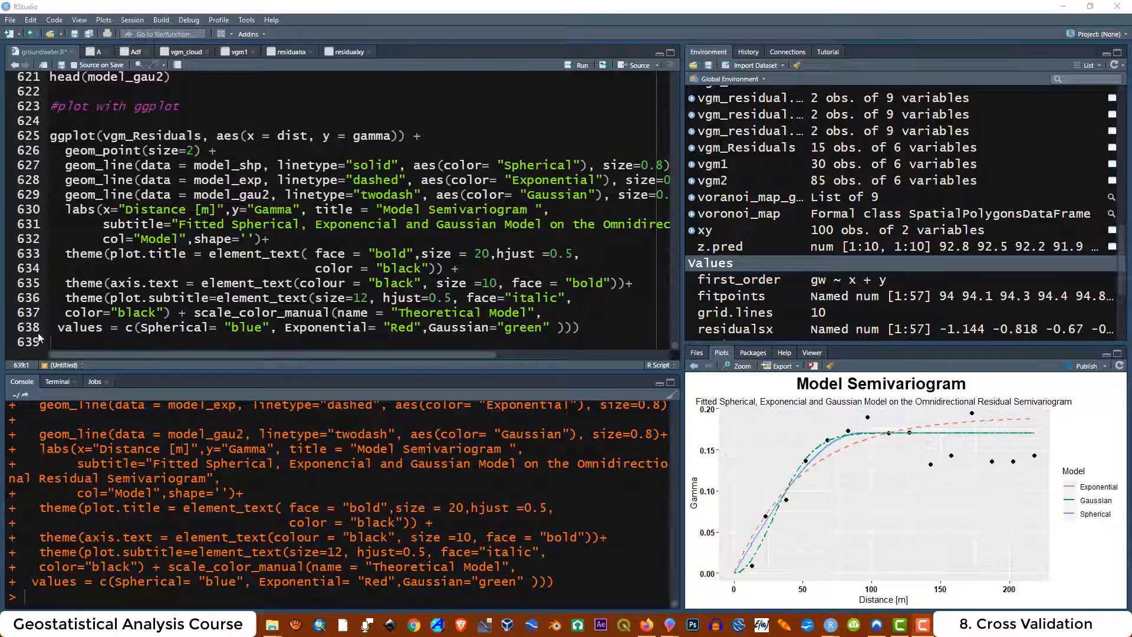
Paste the copied directional semivariogram and cross validation code at line 639, after the ggplot code.
left_click(52, 346)
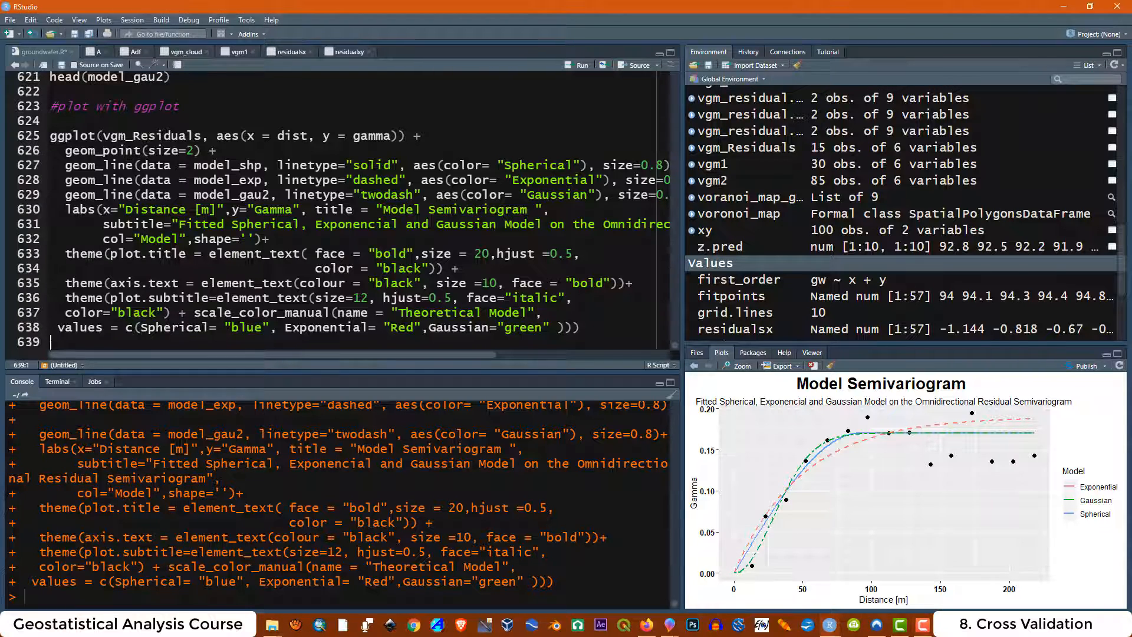
right_click(51, 347)
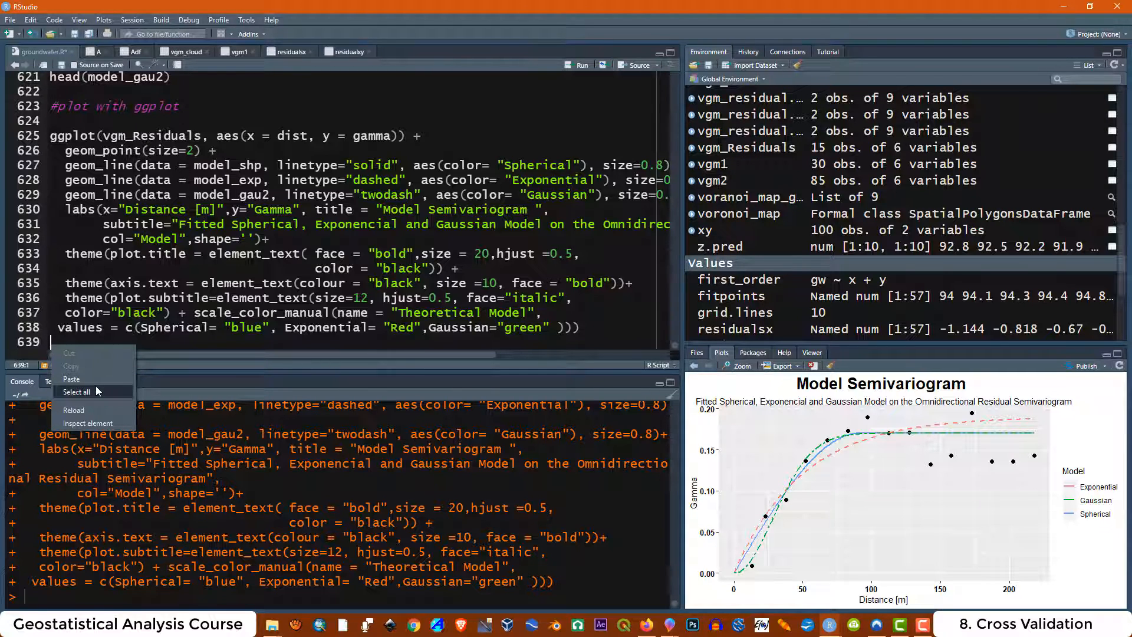
left_click(71, 379)
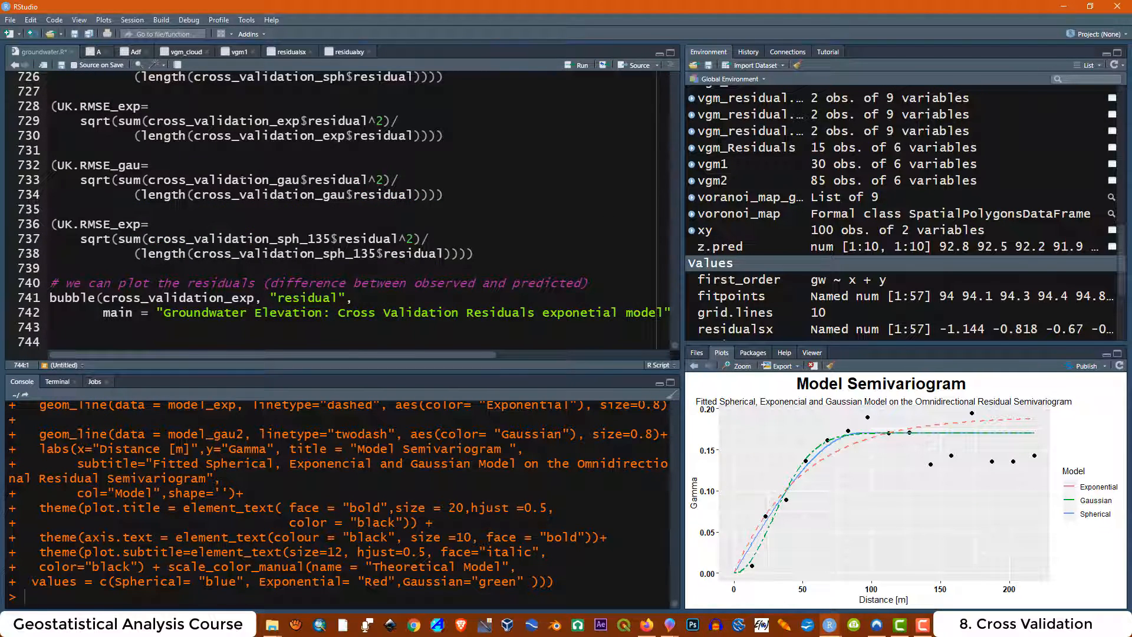
Reduce the indentation of the cutoff and width line in the vgm_135dir_resid variogram call.
scroll(340, 207, "up", 6)
scroll(339, 206, "up", 20)
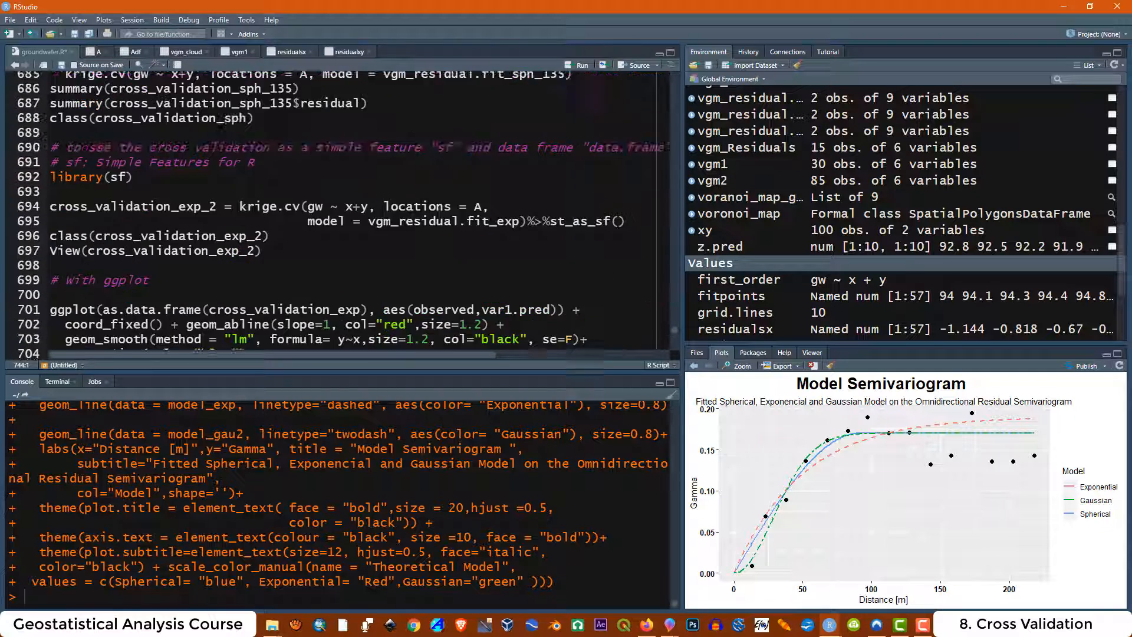
left_click_drag(247, 168, 361, 168)
left_click(51, 198)
left_click(271, 242)
key("BackSpace")
key("BackSpace")
key("BackSpace")
key("BackSpace")
key("BackSpace")
key("BackSpace")
key("BackSpace")
key("BackSpace")
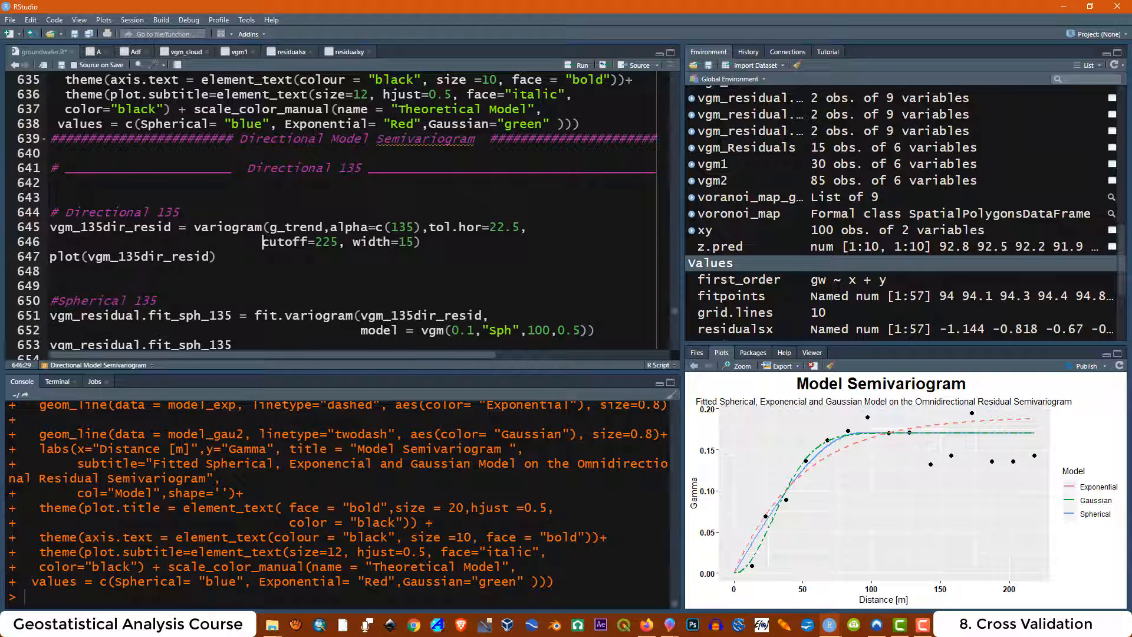
Examine the alpha, tol.hor, width and cutoff arguments of the Directional 135 variogram call.
left_click(330, 258)
left_click_drag(421, 227, 330, 227)
left_click(317, 241)
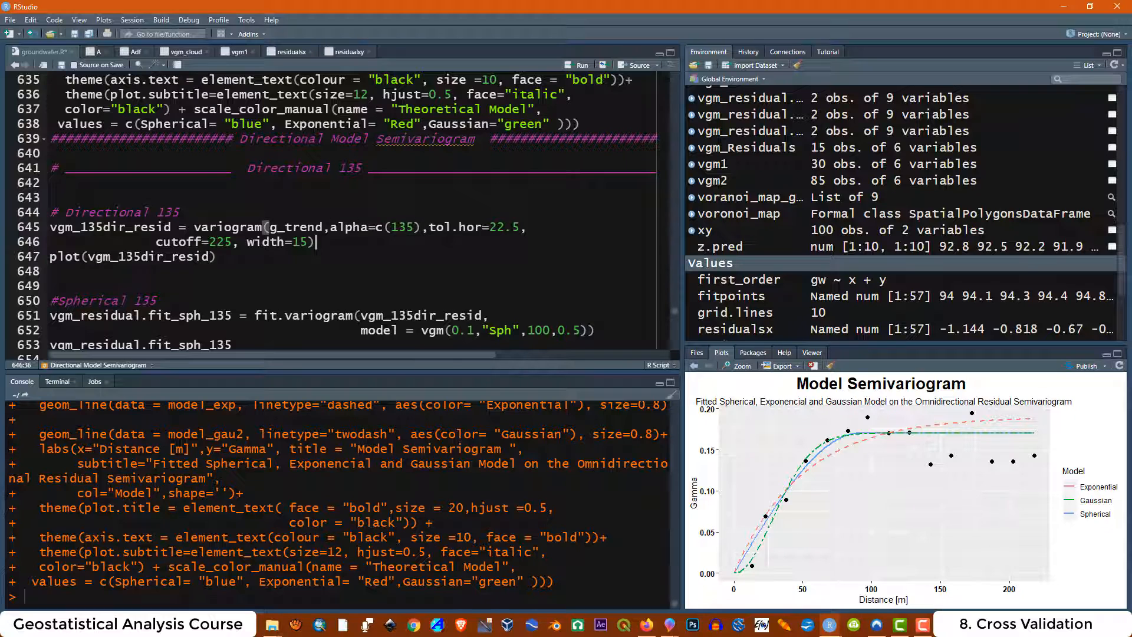
left_click_drag(521, 228, 433, 235)
left_click_drag(317, 242, 429, 228)
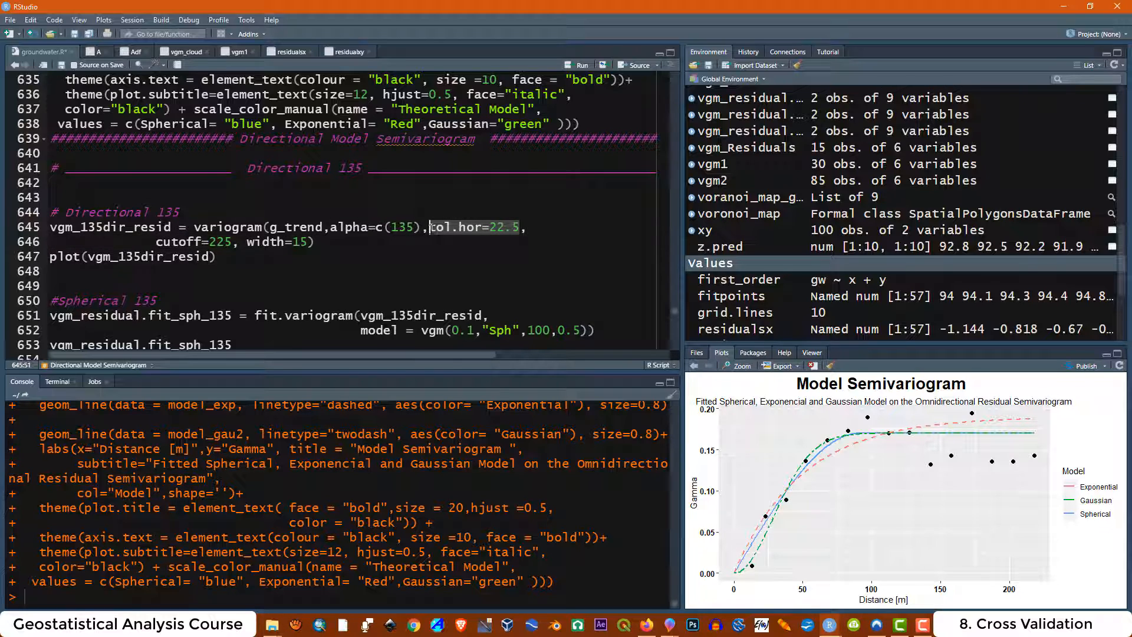
left_click(307, 258)
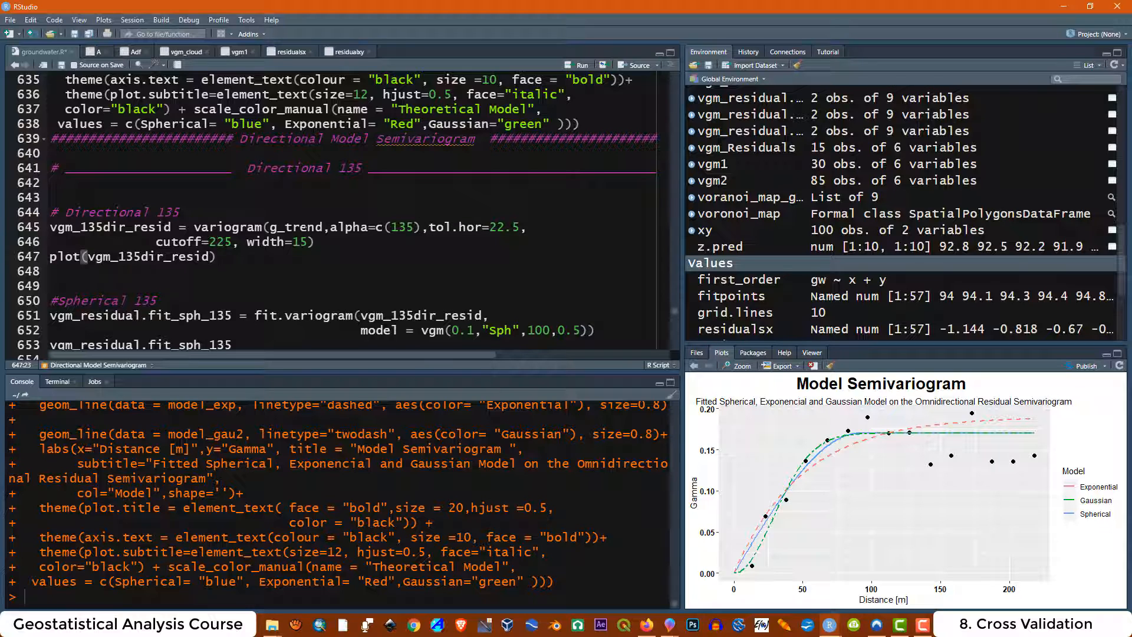
left_click_drag(307, 242, 247, 242)
left_click(230, 257)
left_click_drag(231, 242, 157, 227)
left_click(220, 257)
Run the Directional 135 variogram code with cutoff 225 and width 15, and plot vgm_135dir_resid.
left_click(317, 242)
left_click_drag(317, 242, 51, 139)
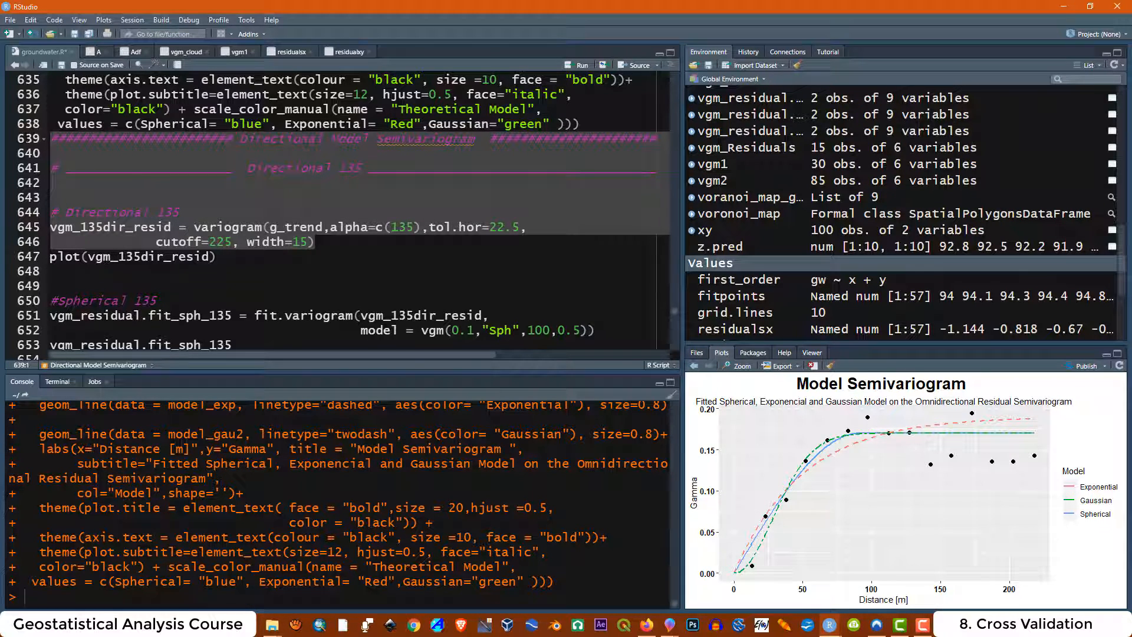
left_click(572, 65)
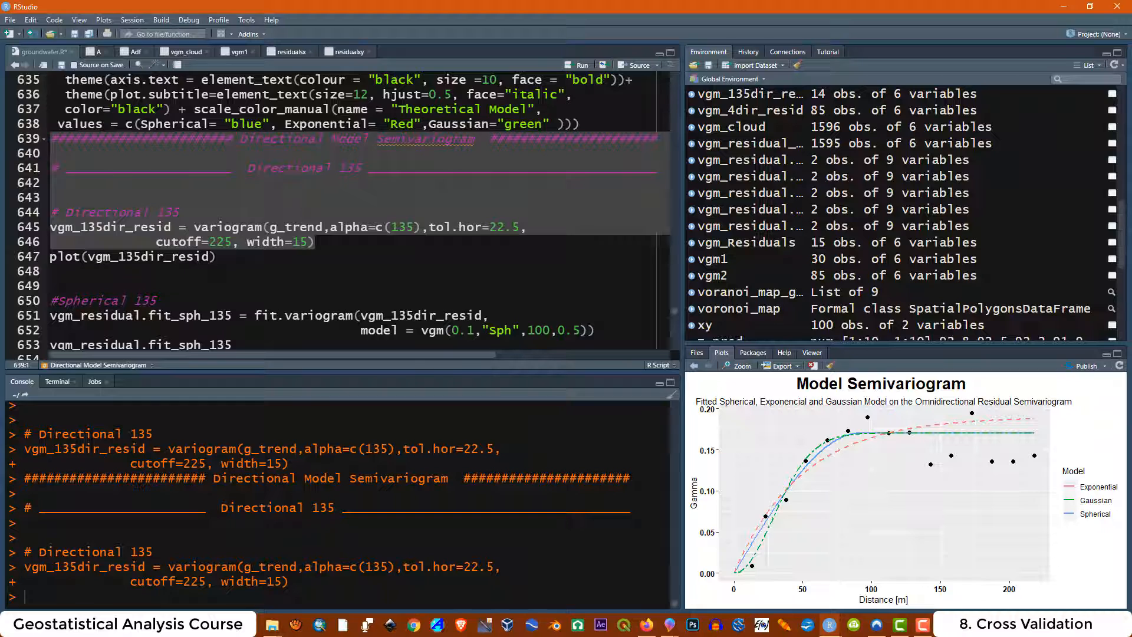
left_click(50, 271)
left_click_drag(217, 257, 50, 257)
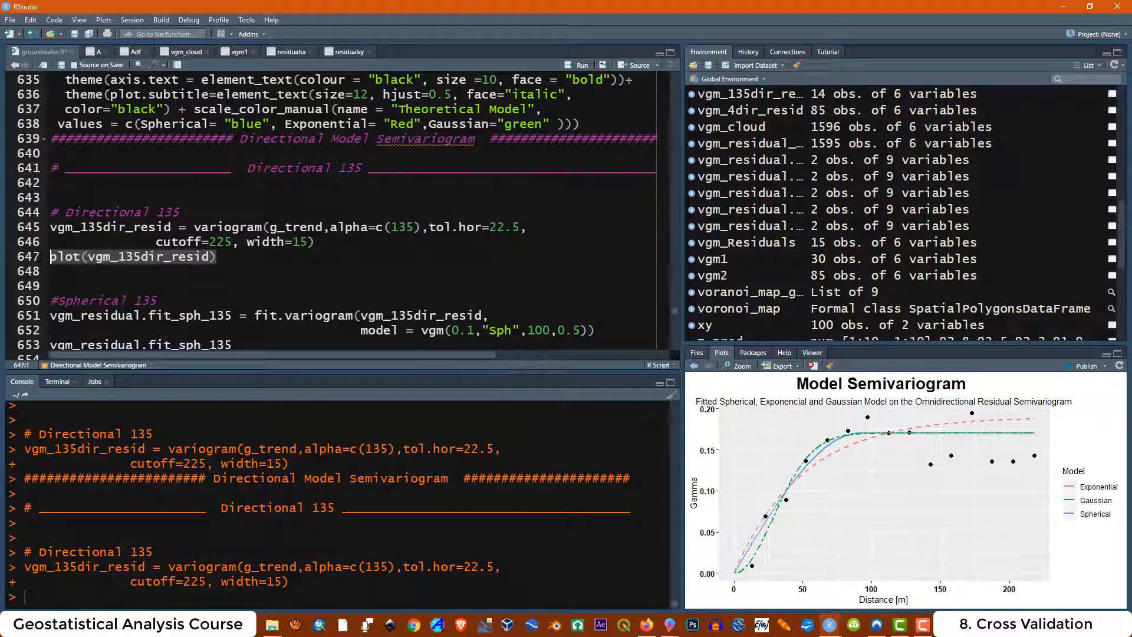
left_click(571, 66)
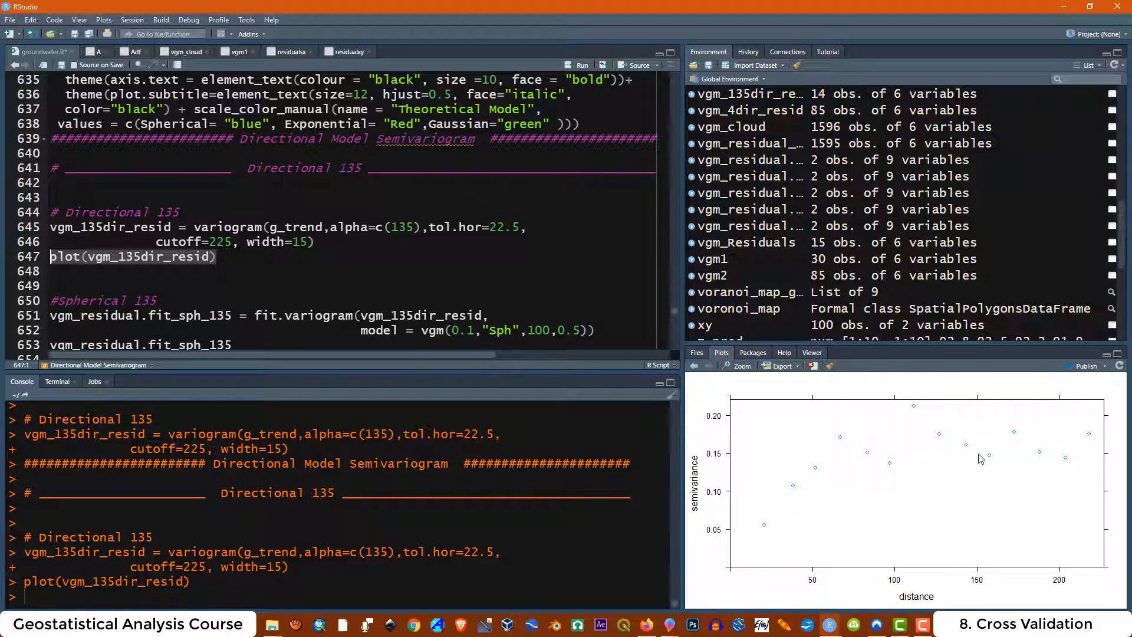
Reduce the indentation of the model = vgm line in the Spherical 135 fit.variogram call.
key("Down")
scroll(338, 216, "down", 1)
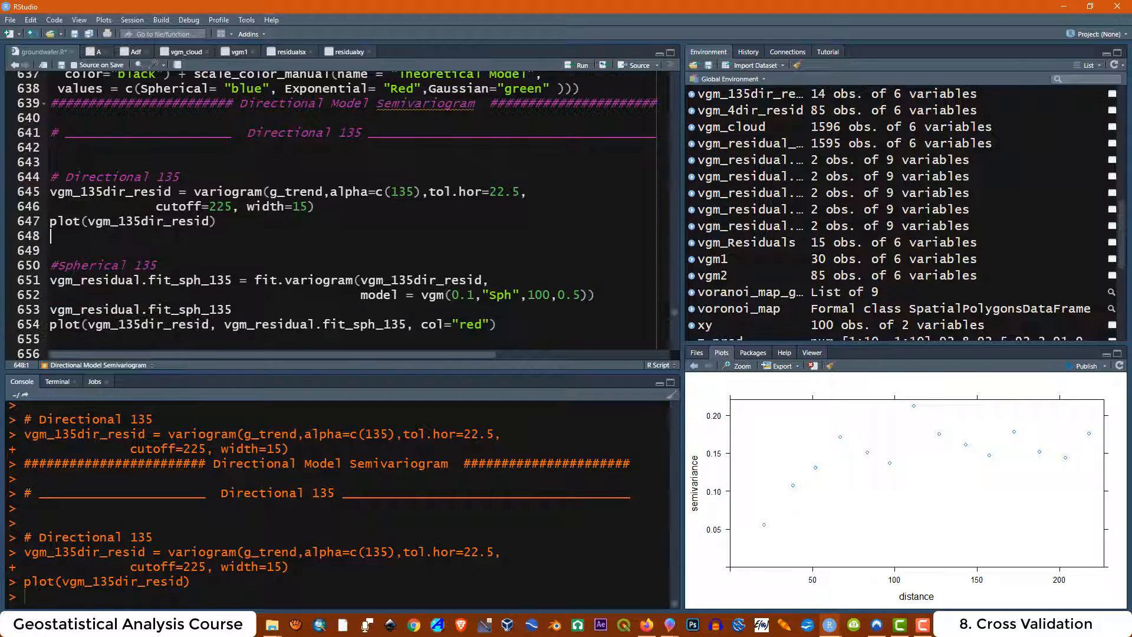
left_click(361, 296)
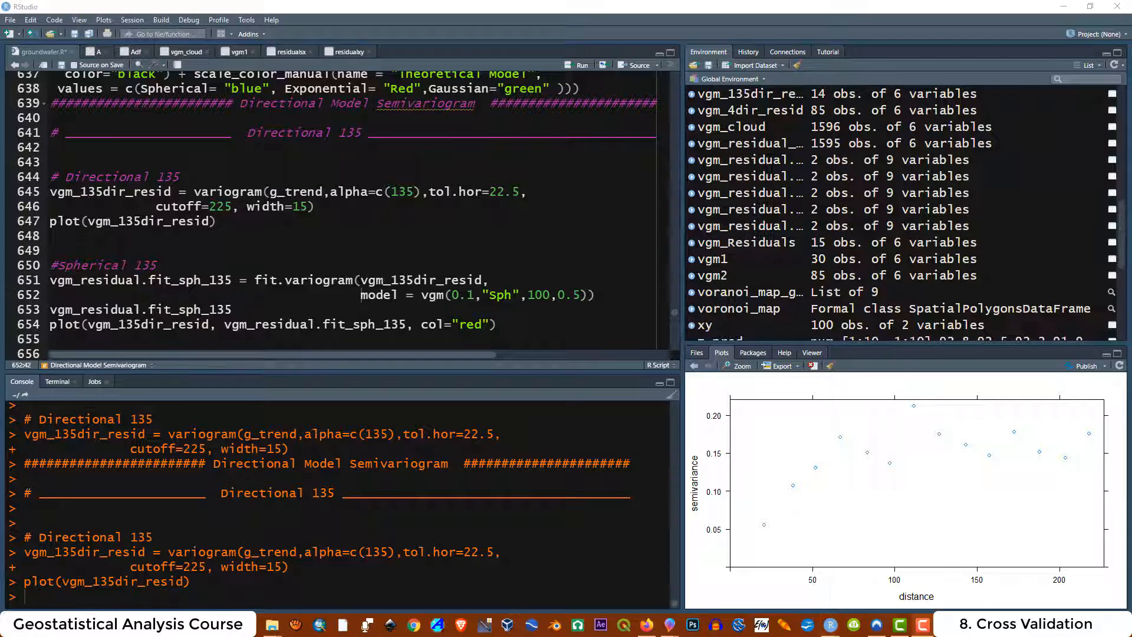
key("BackSpace")
key("BackSpace")
key("BackSpace")
key("BackSpace")
key("BackSpace")
key("BackSpace")
key("BackSpace")
key("BackSpace")
key("BackSpace")
key("BackSpace")
key("BackSpace")
key("BackSpace")
key("BackSpace")
key("BackSpace")
key("BackSpace")
key("BackSpace")
key("BackSpace")
key("BackSpace")
key("BackSpace")
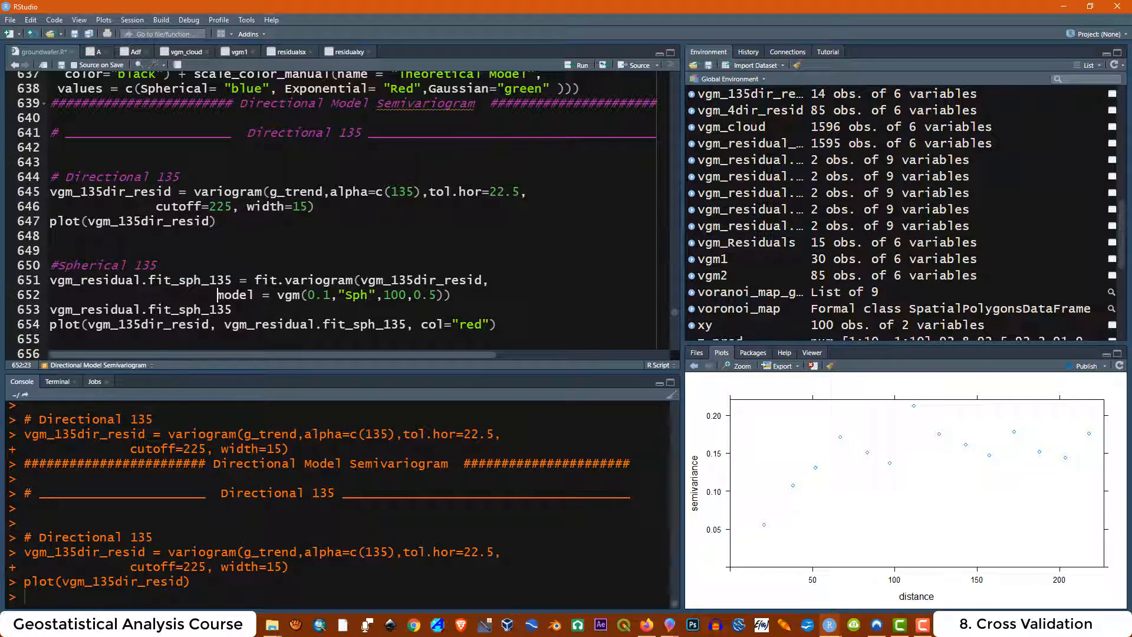
Fit the spherical model vgm(0.1,"Sph",100,0.5) to the 135 directional variogram and print vgm_residual.fit_sph_135.
mouse_move(333, 298)
left_mouse_down()
mouse_move(311, 297)
mouse_move(338, 295)
left_mouse_up()
left_click_drag(407, 295, 385, 295)
left_click_drag(457, 294, 51, 265)
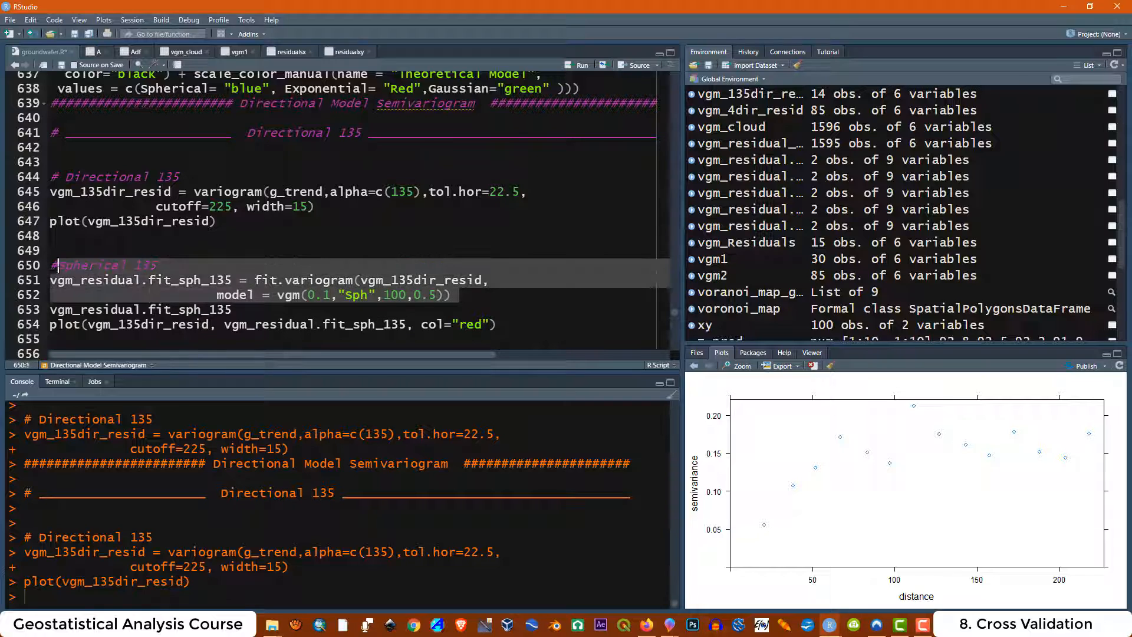
left_click(567, 67)
left_click_drag(232, 310, 51, 309)
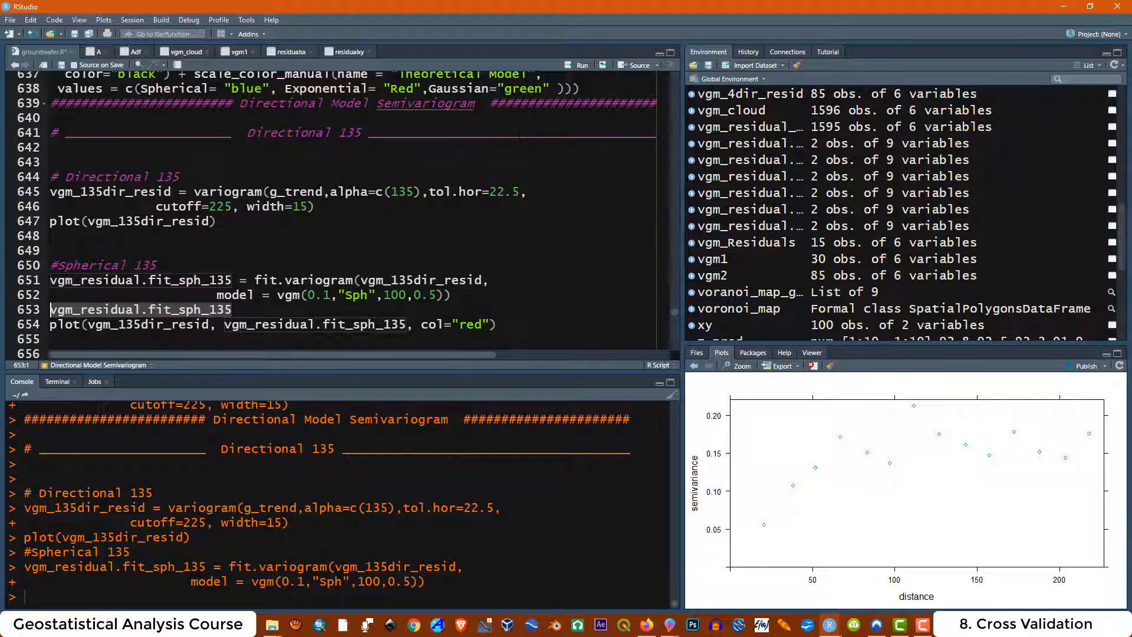
left_click(571, 68)
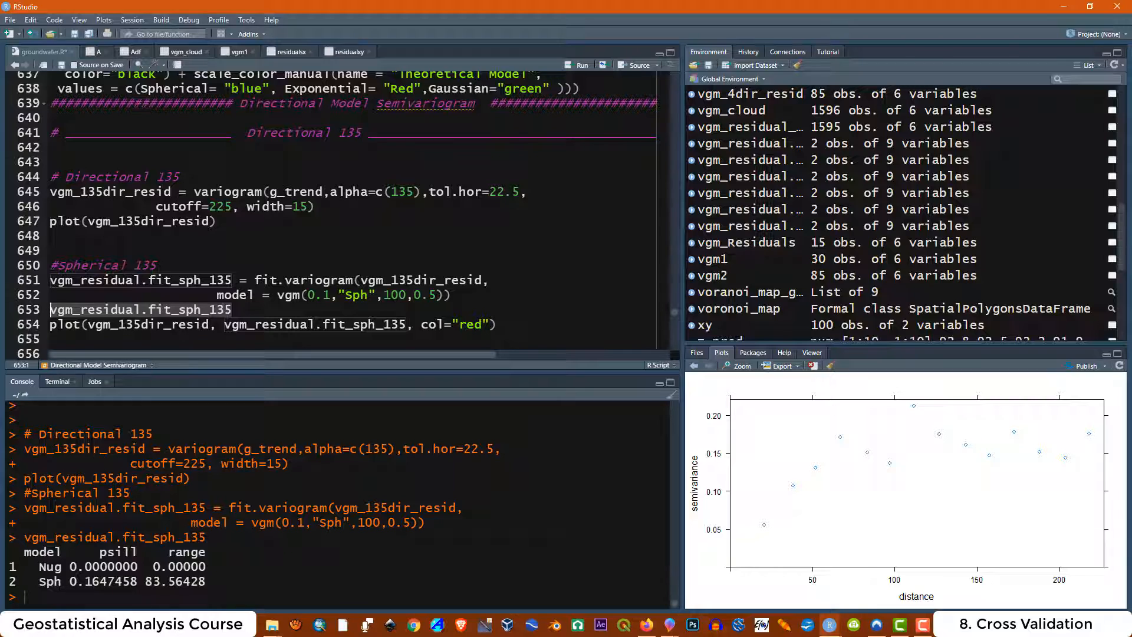
Examine the nugget, partial sill and range of the fitted spherical 135 model in the console output.
left_click_drag(137, 566, 70, 566)
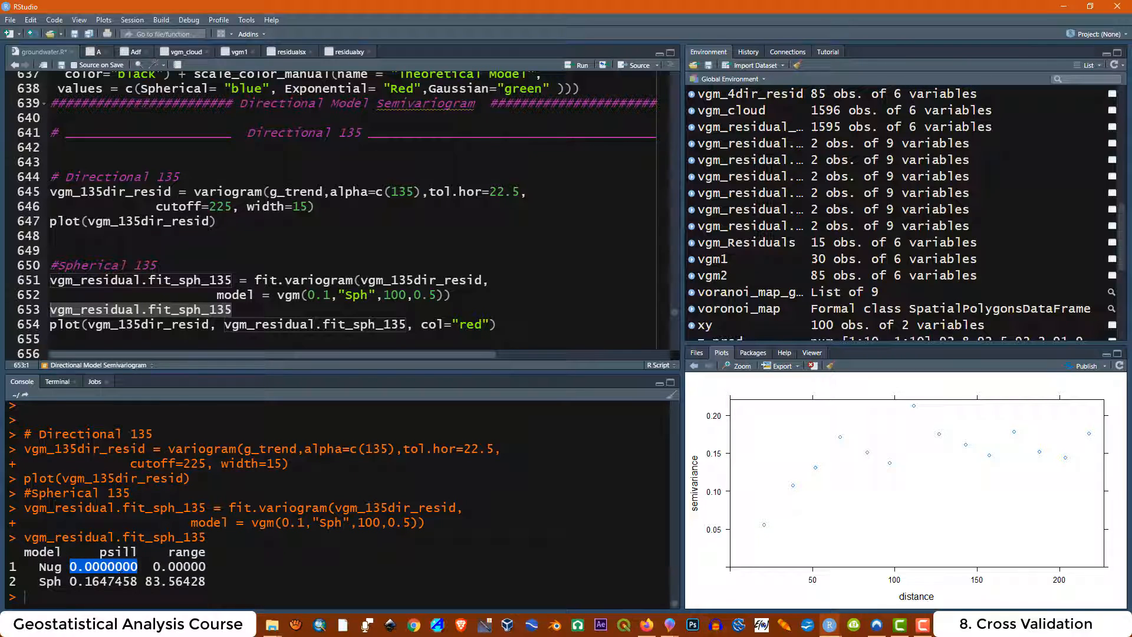
left_click(74, 581)
left_click_drag(62, 581, 40, 581)
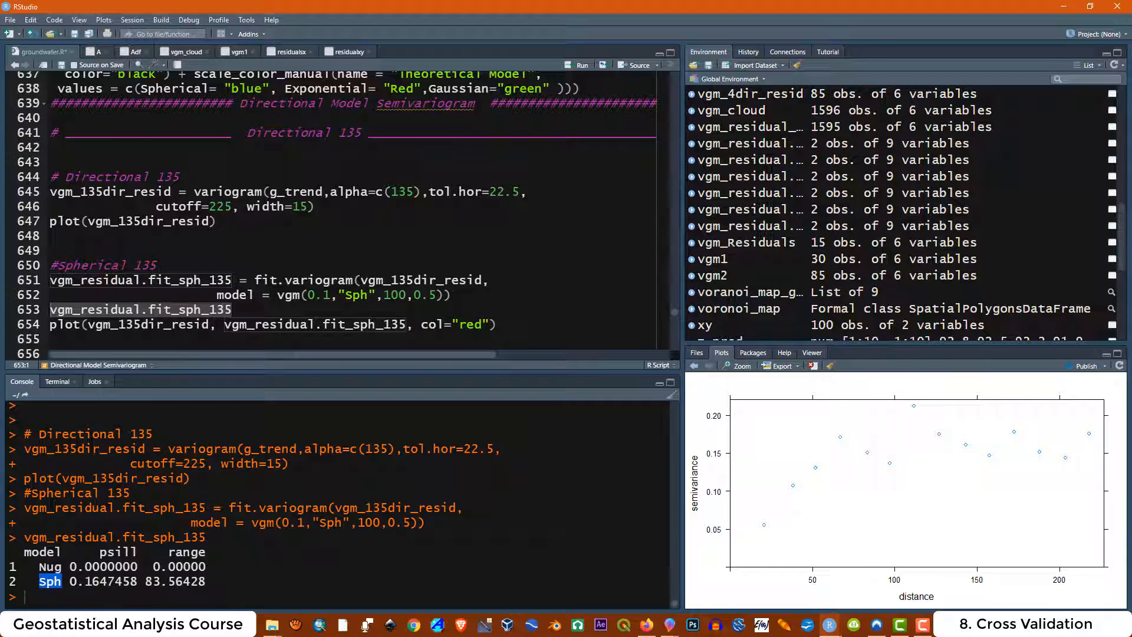
left_click(50, 581)
left_click_drag(137, 581, 69, 582)
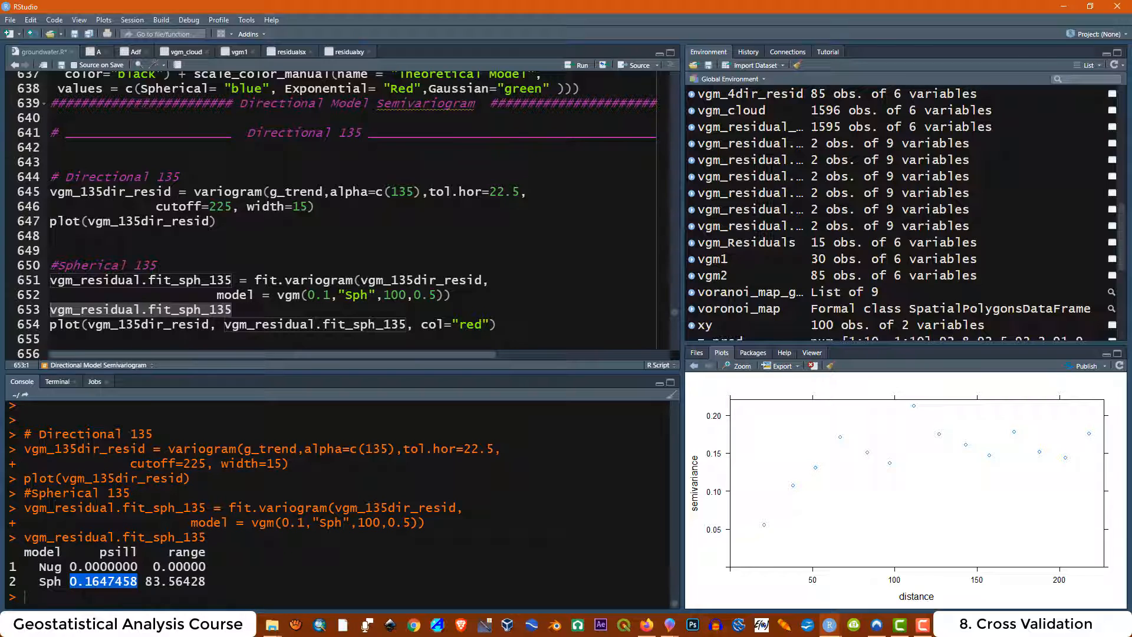
left_click(103, 582)
left_click_drag(206, 581, 145, 581)
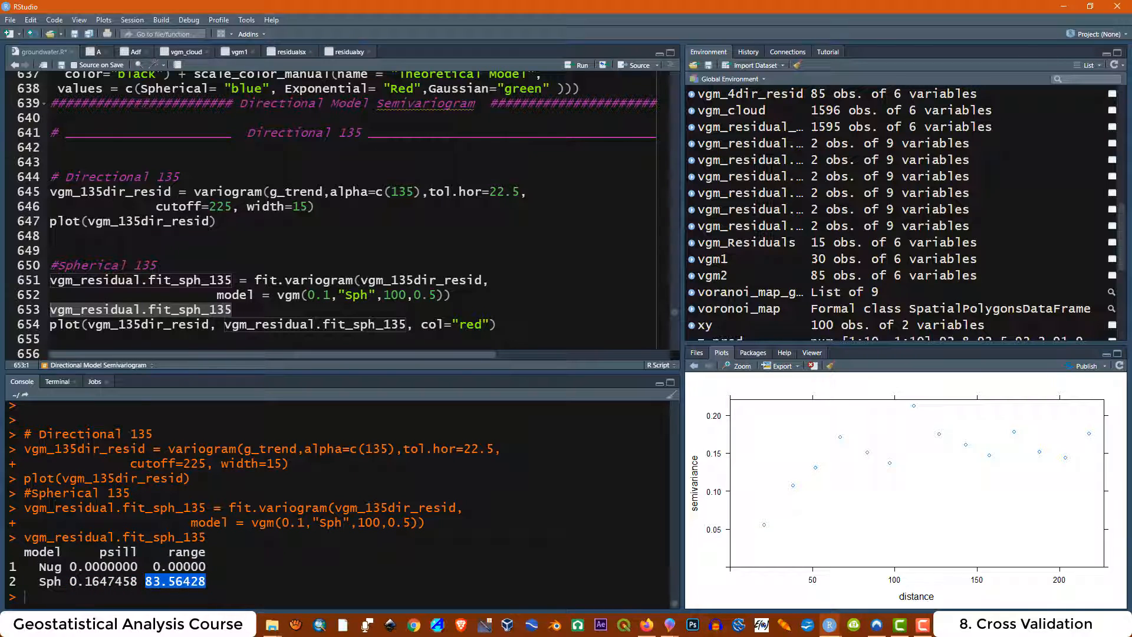
left_click(145, 582)
Plot vgm_135dir_resid with the fitted spherical model in red and compare it with the omnidirectional Model Semivariogram plot.
left_click_drag(497, 324, 50, 324)
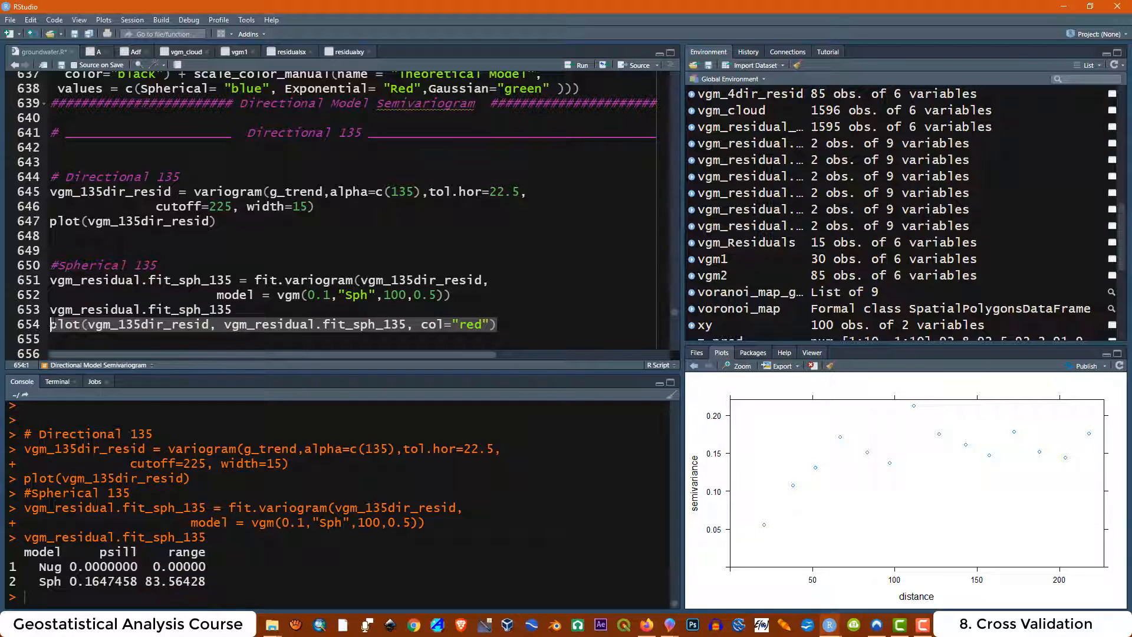
left_click(569, 69)
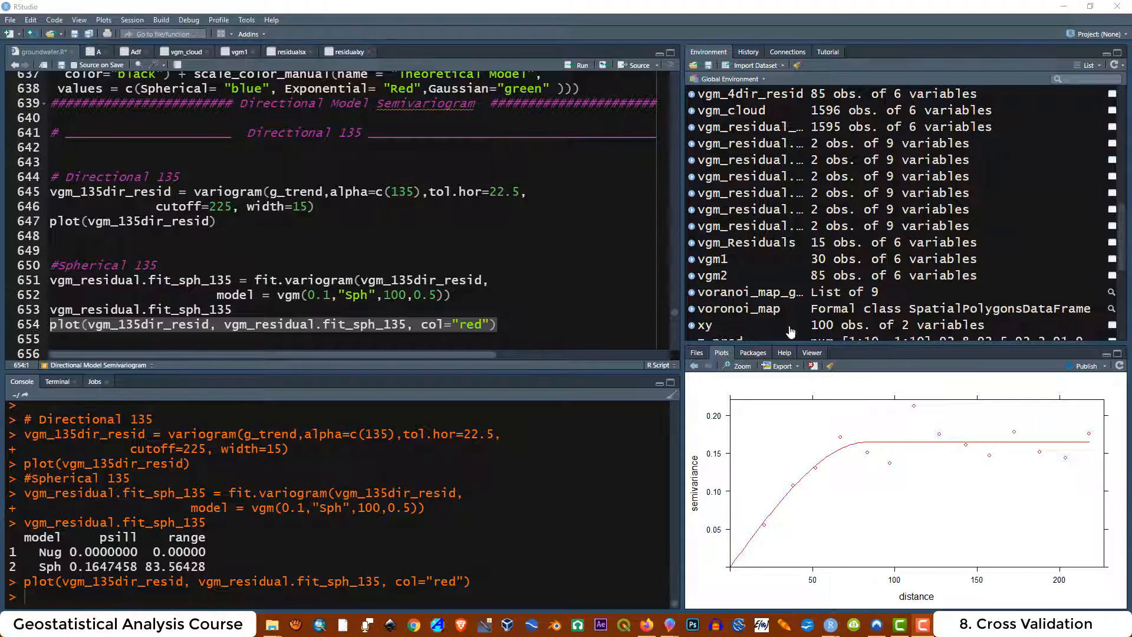
left_click(694, 367)
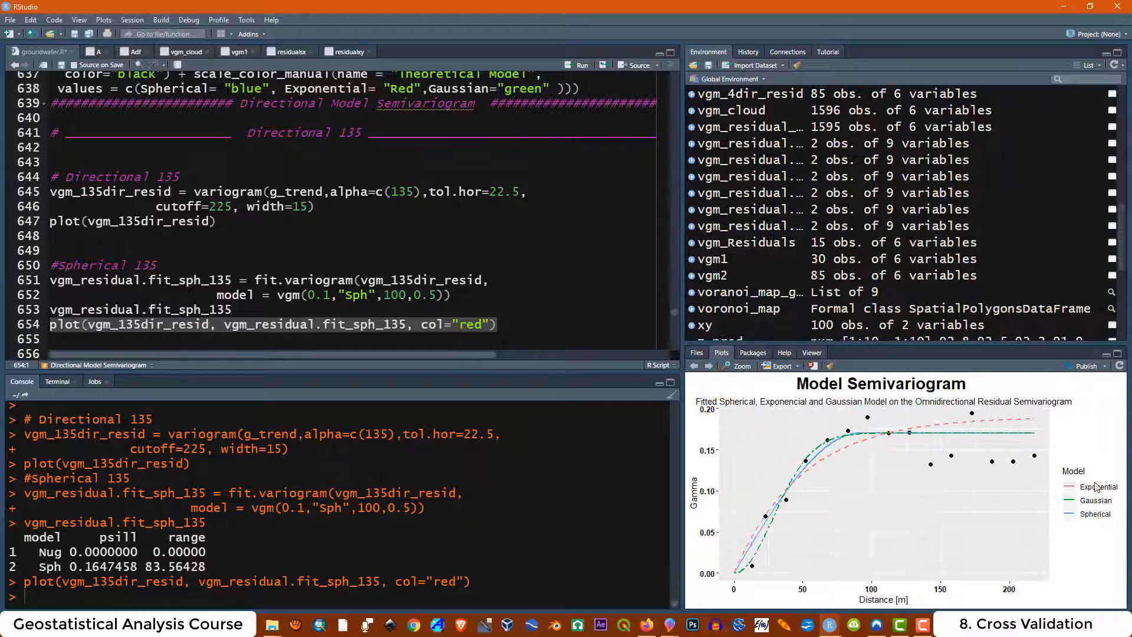
left_click(708, 367)
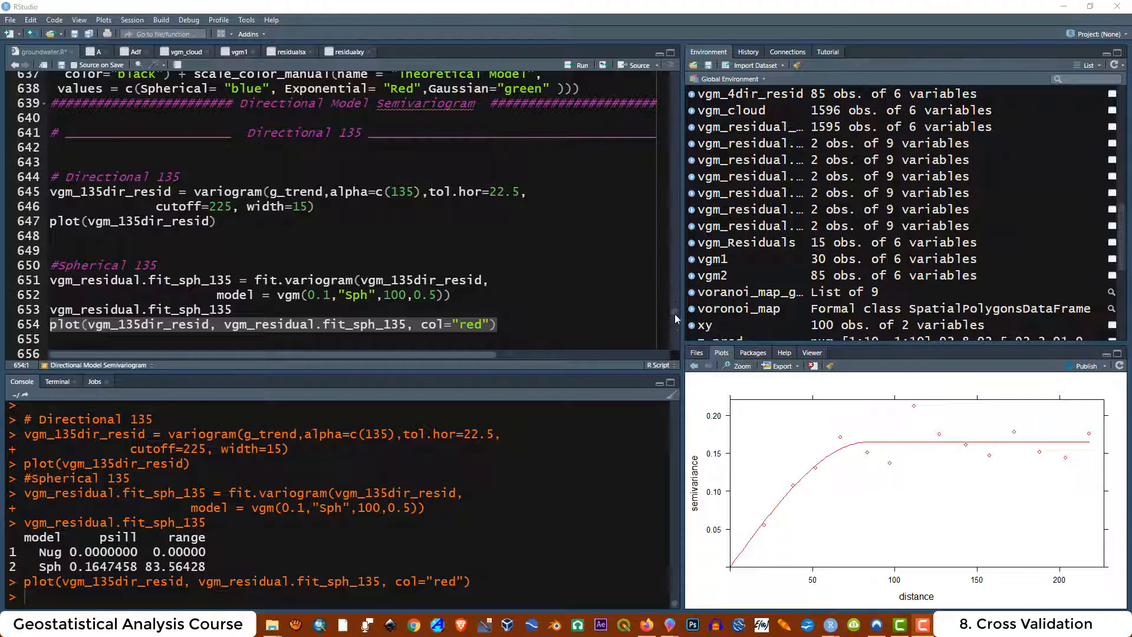
Run the spherical omnidirectional cross validation, cross_validation_sph = krige.cv(gw ~ x+y, locations = A, model = vgm_residual.fit_sph).
left_click_drag(675, 313, 675, 317)
scroll(675, 318, "down", 3)
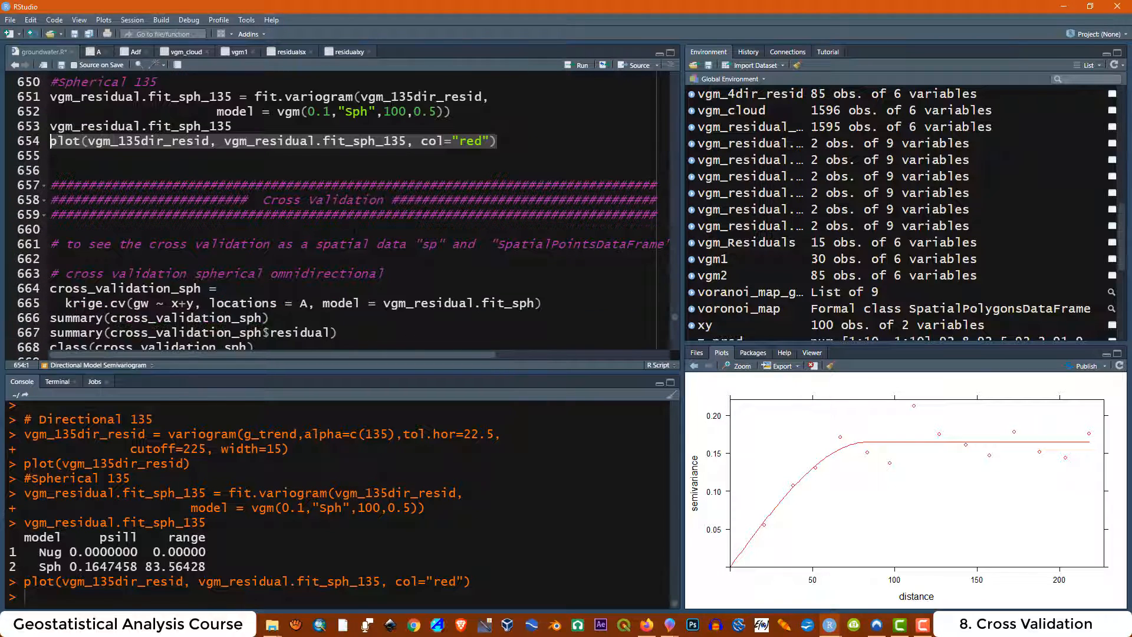
scroll(676, 318, "down", 1)
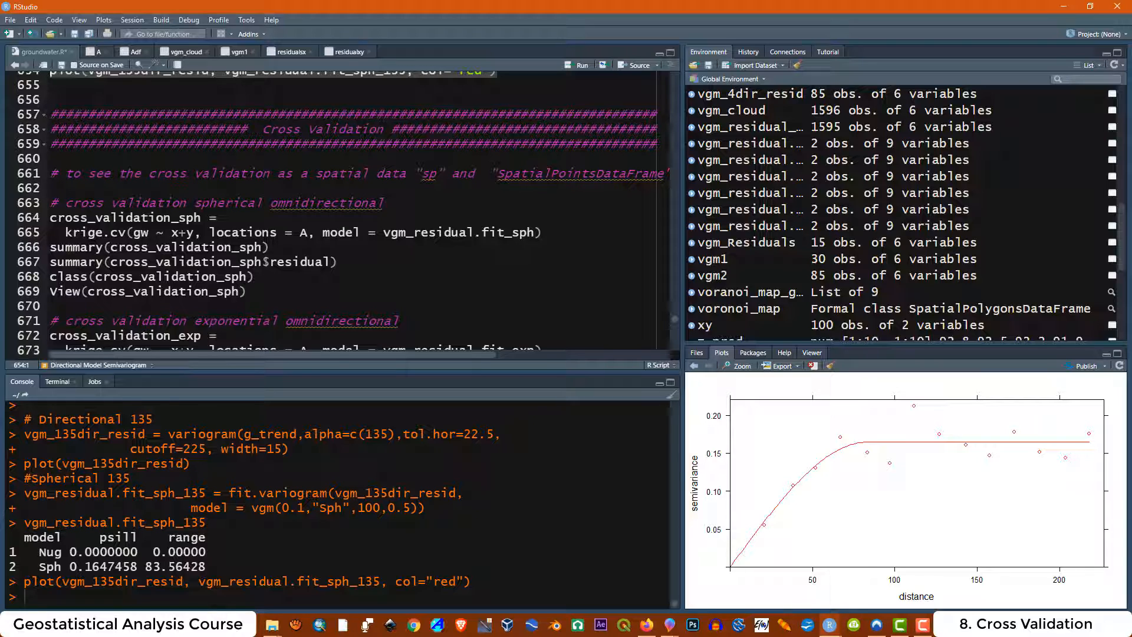
left_click_drag(384, 202, 195, 202)
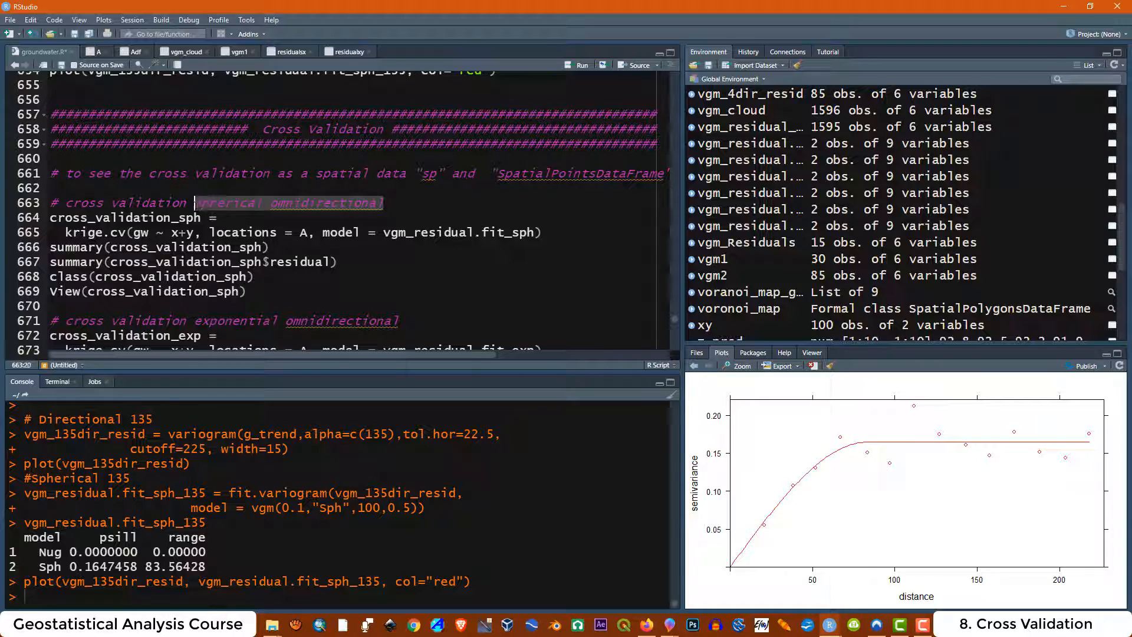
left_click(326, 202)
right_click(326, 202)
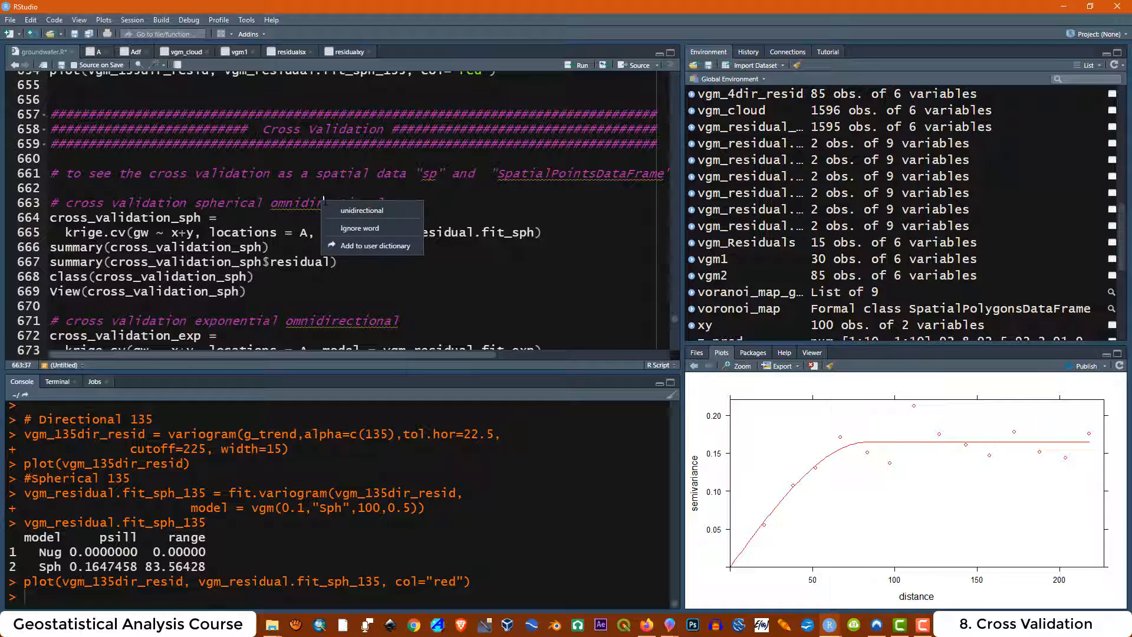
left_click(421, 205)
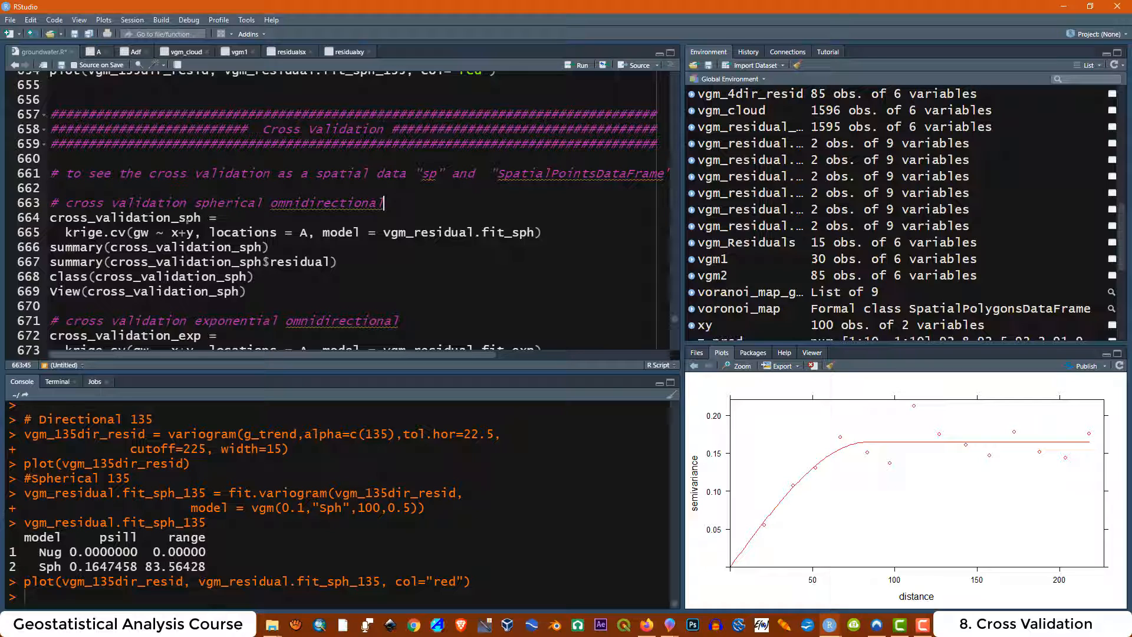
left_click_drag(255, 232, 51, 114)
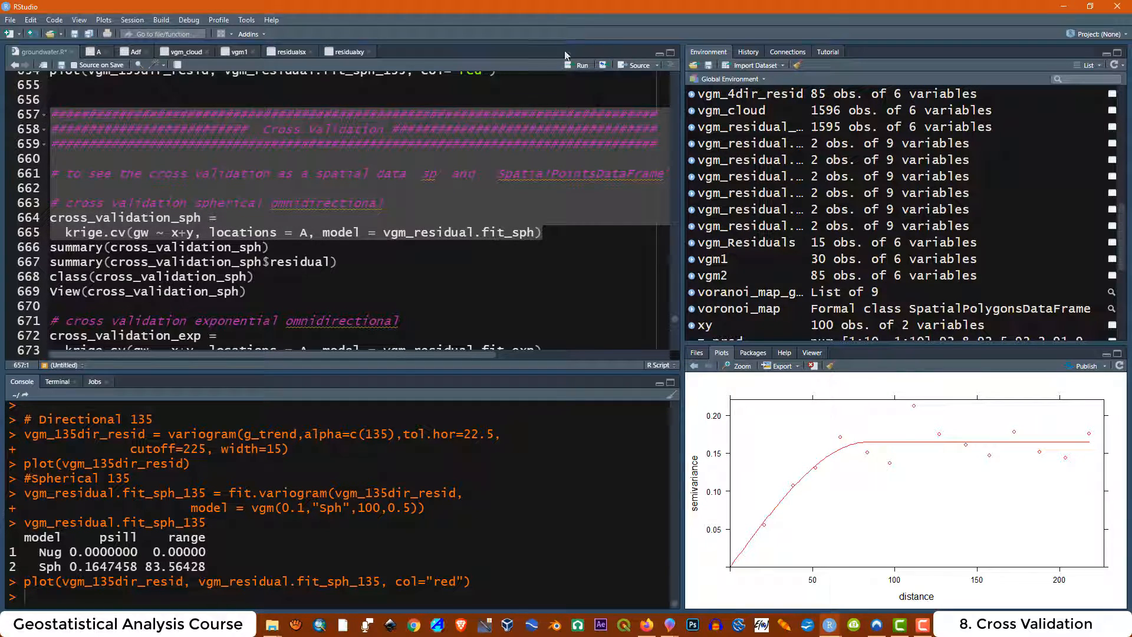
left_click(574, 64)
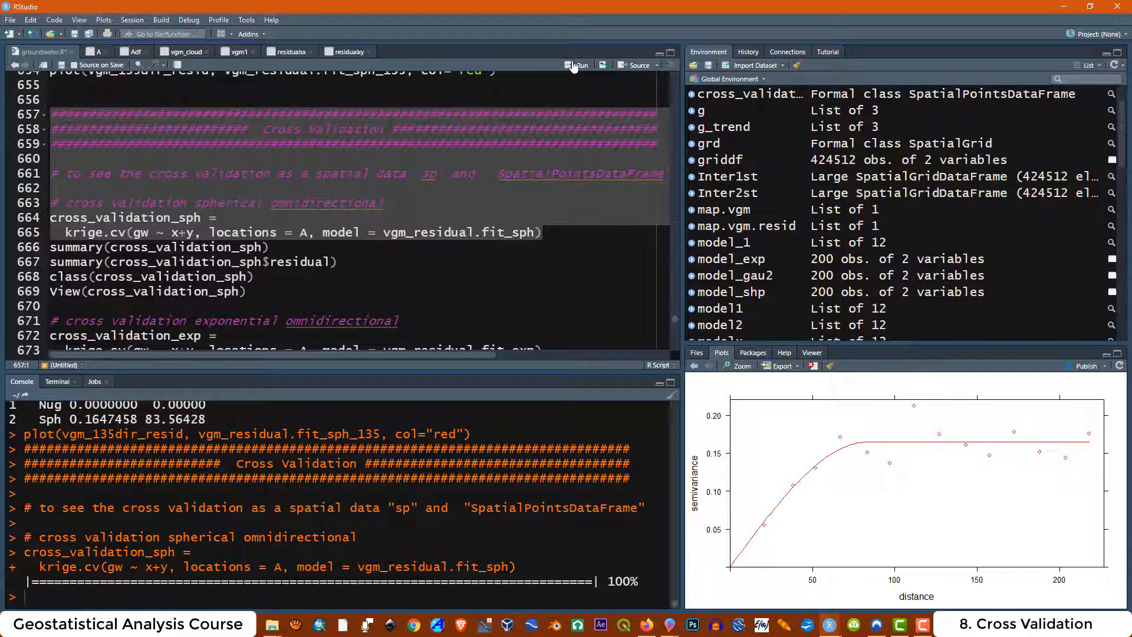
Examine the krige.cv call for cross_validation_sph: the output name, function, gw ~ x+y formula and locations = A argument.
left_click(295, 247)
left_click_drag(271, 247, 203, 217)
left_click(81, 233)
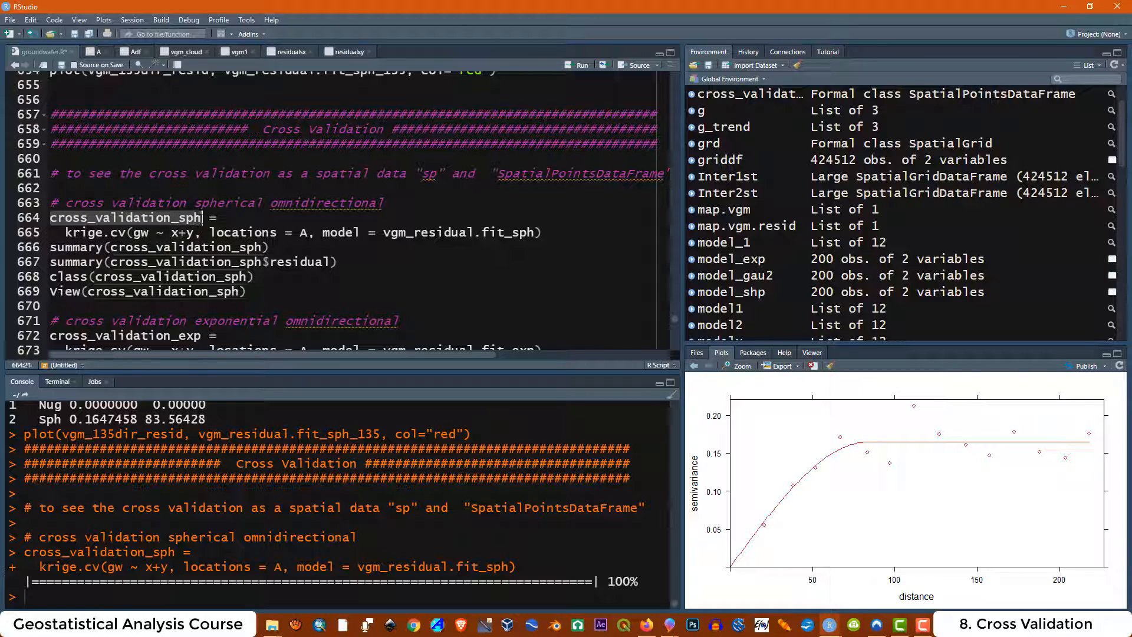
left_click(132, 232)
left_click_drag(65, 232, 126, 232)
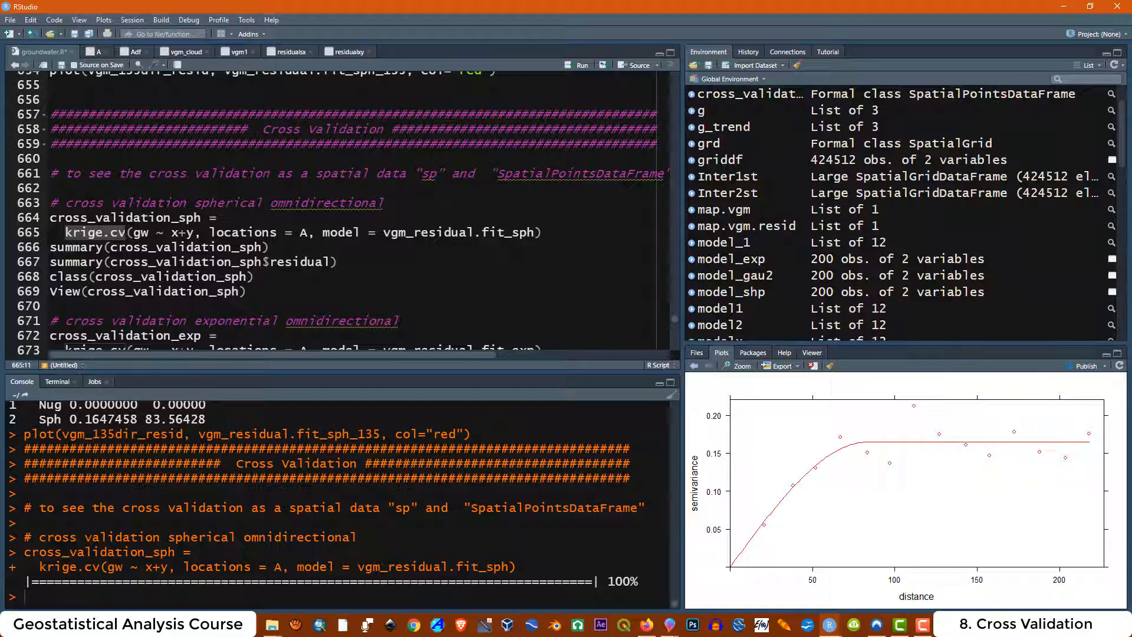
left_click(119, 233)
double_click(118, 233)
left_click_drag(195, 232, 133, 233)
left_click(188, 277)
left_click(225, 262)
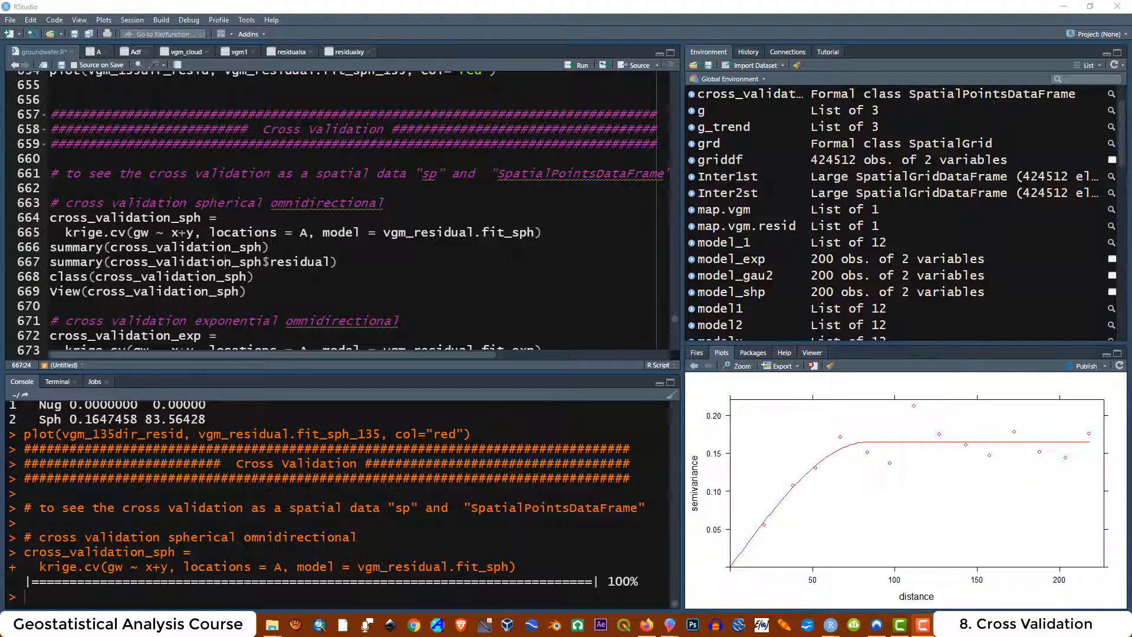
left_click_drag(195, 232, 133, 232)
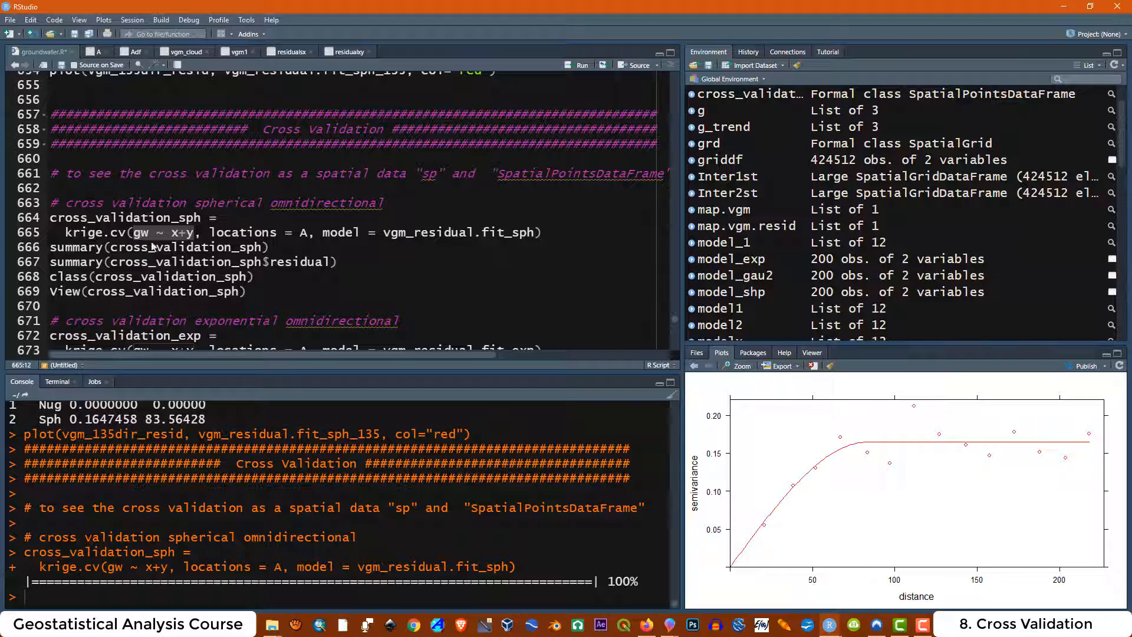
left_click(187, 261)
left_click_drag(302, 233, 212, 232)
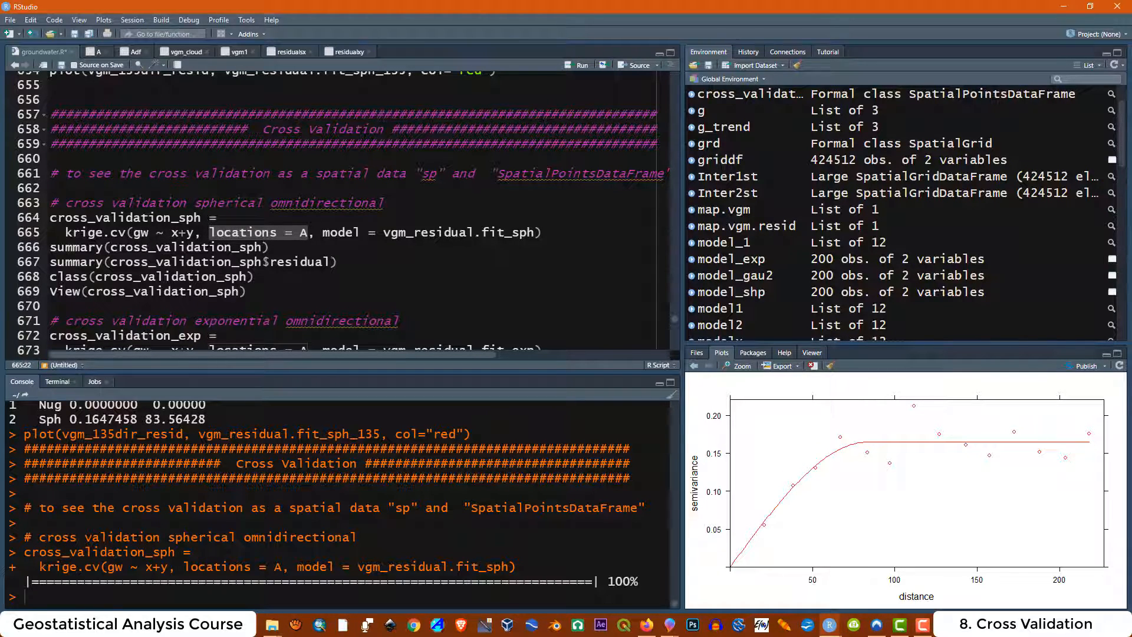
Print summary(cross_validation_sph) and bring its data attributes table into view in the console.
left_click(273, 247)
left_click_drag(534, 232, 49, 247)
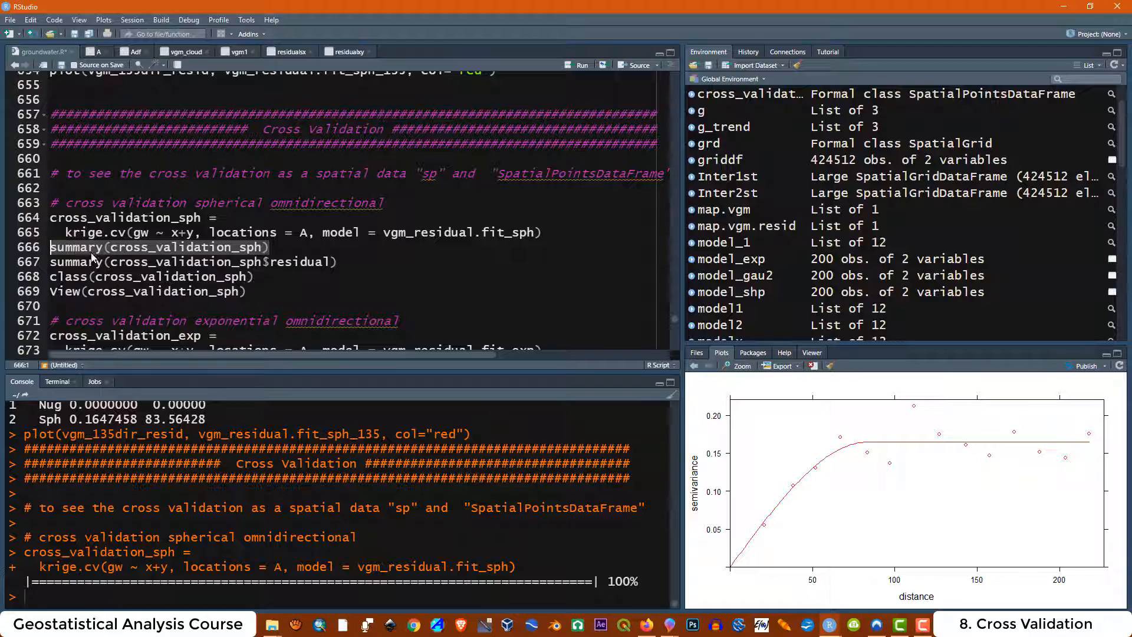
left_click(566, 69)
scroll(339, 504, "up", 2)
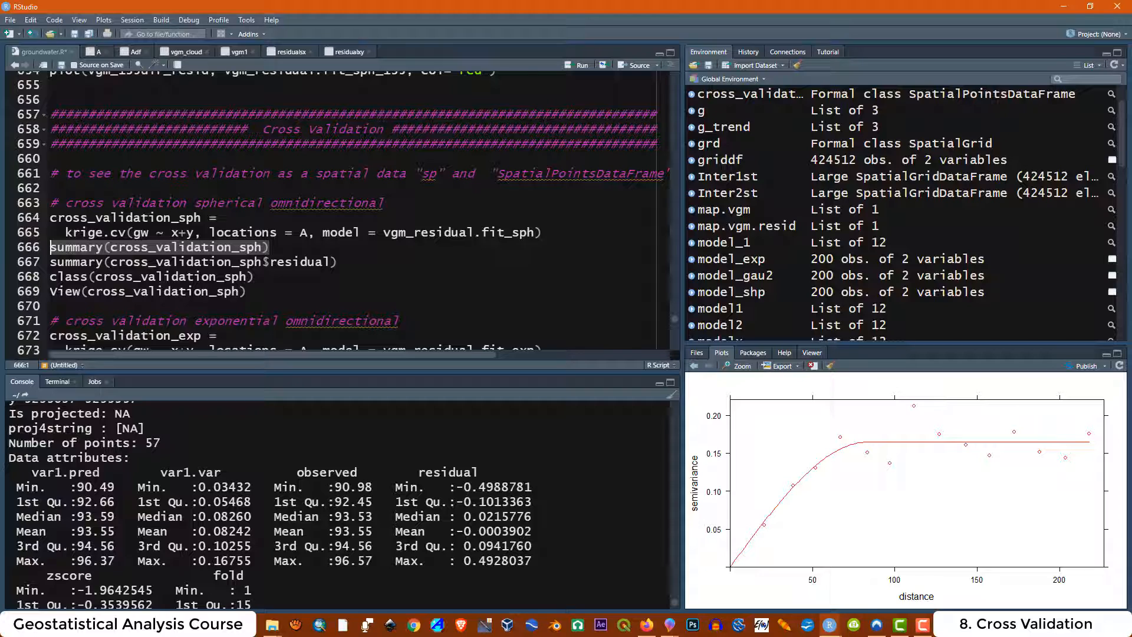
Examine the var1.pred, var1.var, observed and residual columns in the cross validation summary, comparing predicted with observed values.
left_click_drag(100, 473, 69, 472)
left_click_drag(222, 472, 199, 471)
left_click_drag(358, 472, 300, 473)
left_click(297, 472)
left_click_drag(373, 487, 335, 487)
left_click(353, 488)
left_click(348, 517)
left_click_drag(479, 472, 417, 472)
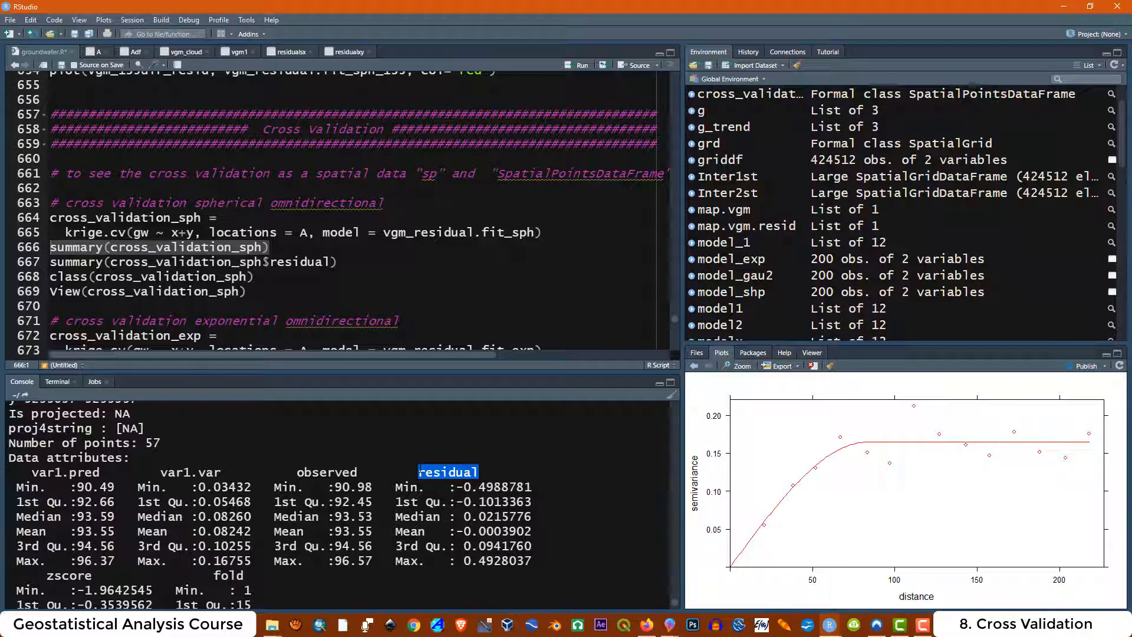
left_click(418, 473)
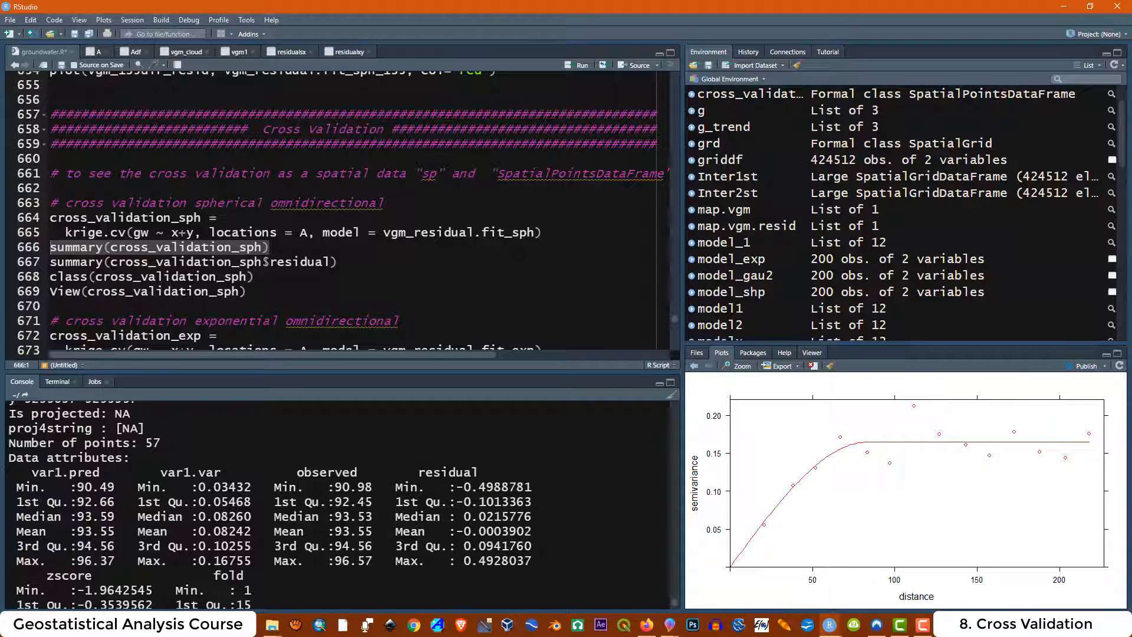
left_click_drag(69, 473, 100, 472)
double_click(327, 472)
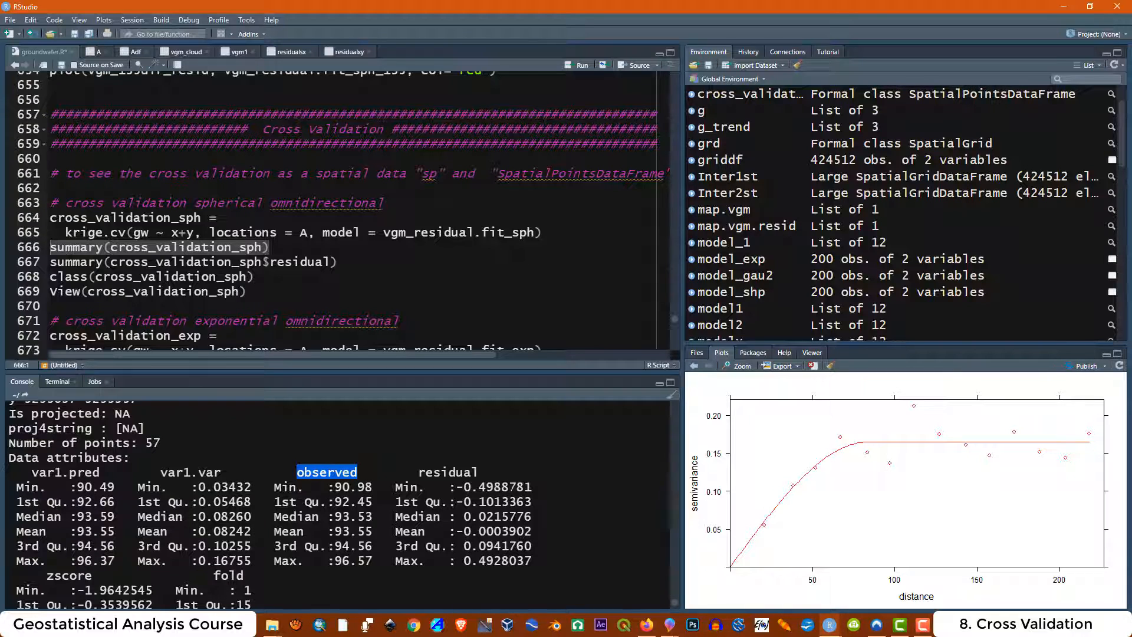
left_click(327, 473)
Examine the zscore and fold columns and the minimum, quartile, median, mean and maximum rows of the cross validation summary.
scroll(327, 472, "down", 2)
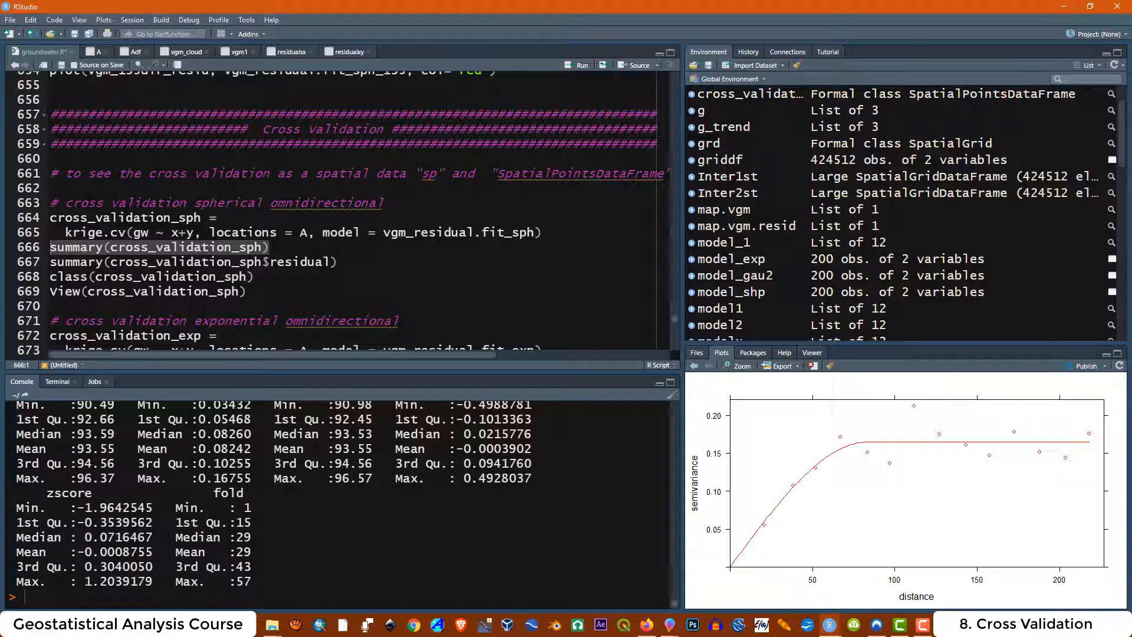
left_click_drag(92, 492, 41, 492)
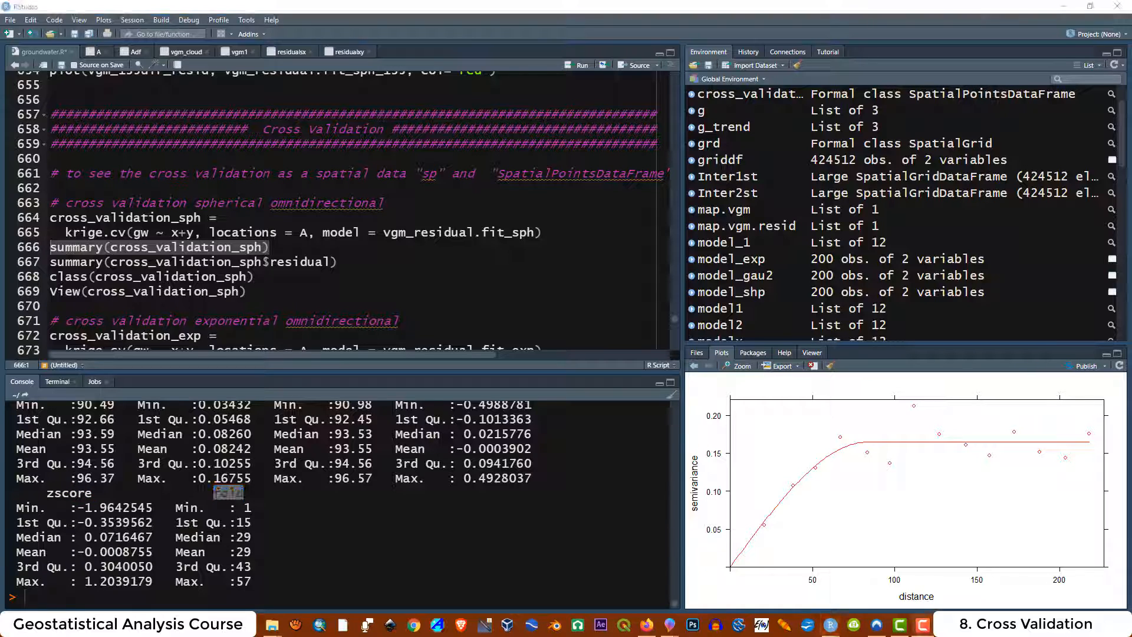
scroll(232, 523, "up", 1)
left_click(232, 523)
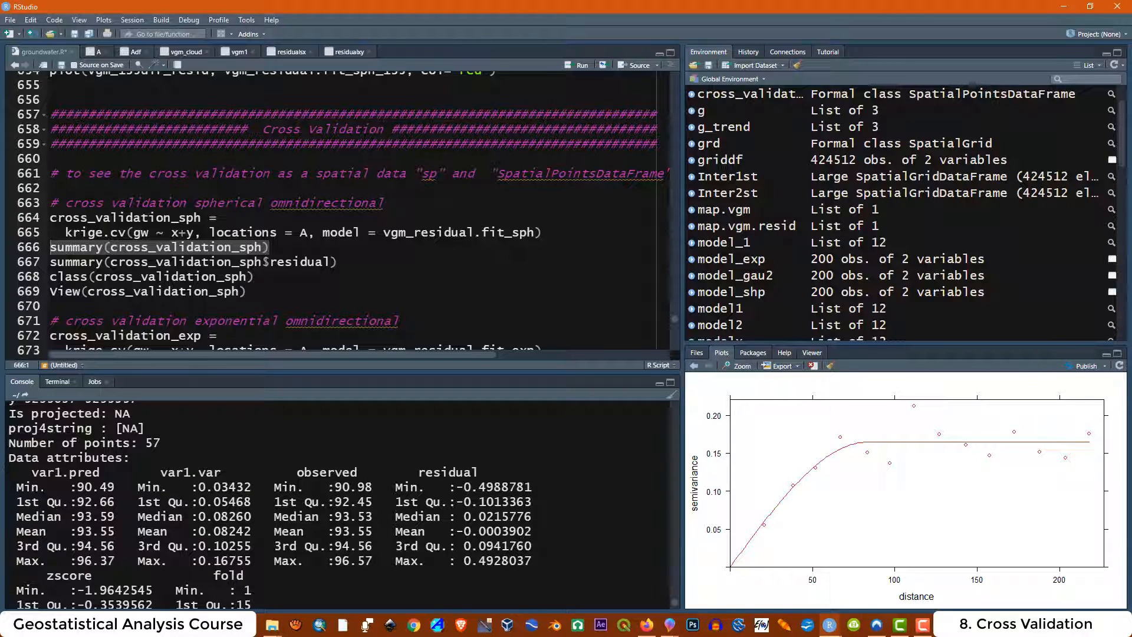
left_click_drag(17, 487, 46, 488)
left_click_drag(47, 560, 18, 561)
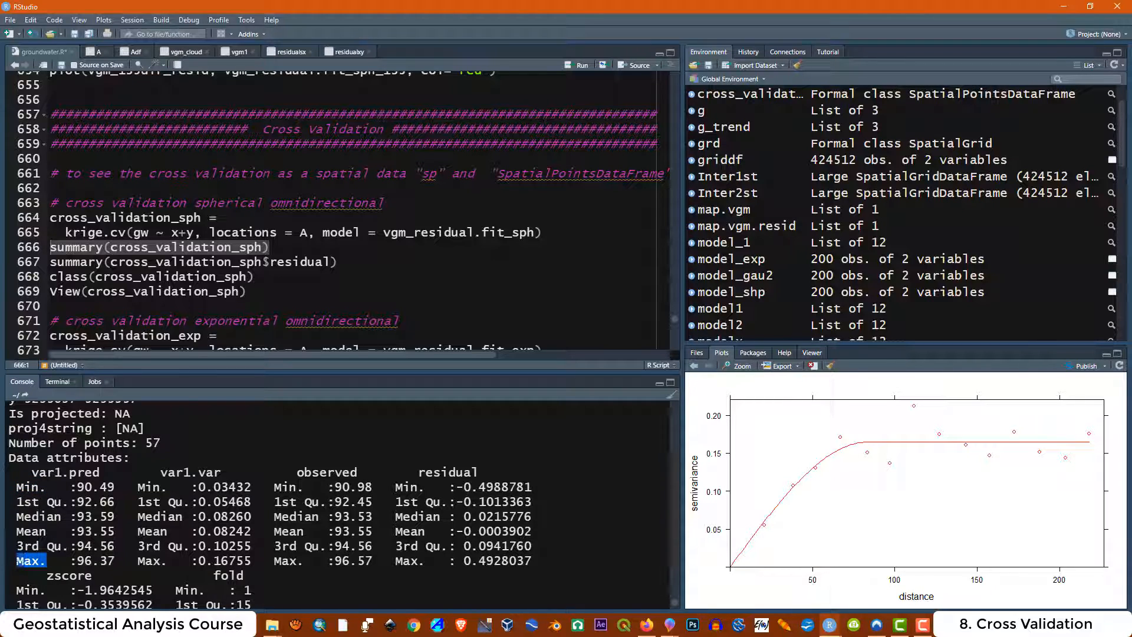
left_click_drag(62, 517, 17, 531)
left_click_drag(61, 501, 17, 502)
left_click_drag(71, 546, 17, 546)
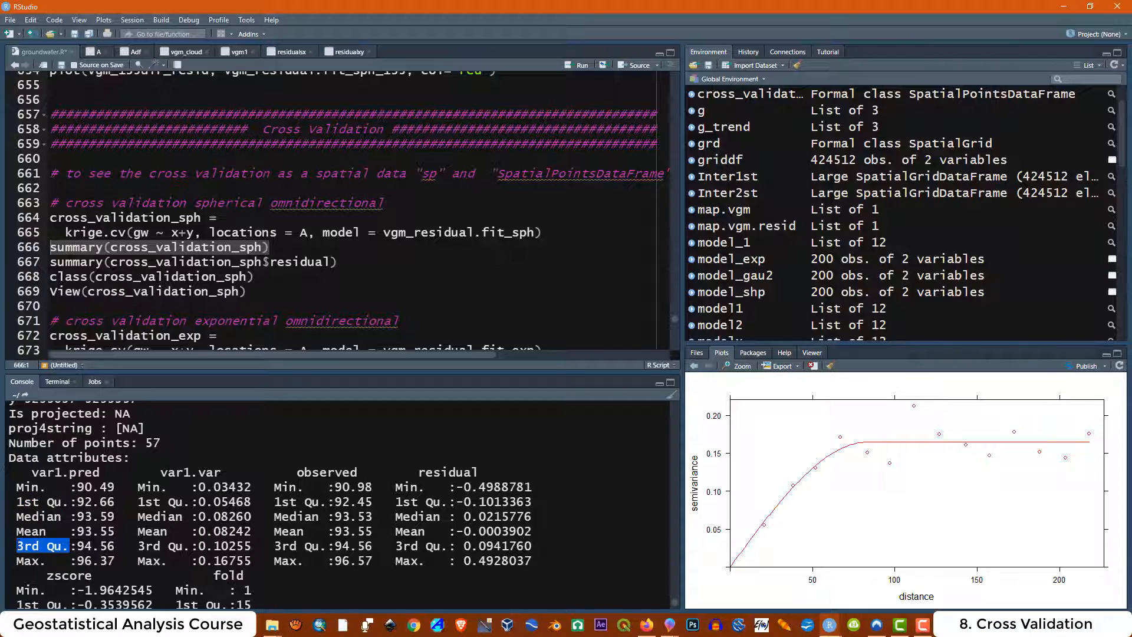
Print summary(cross_validation_sph$residual) and compare it with the residual column of the full cross validation summary.
left_click(126, 276)
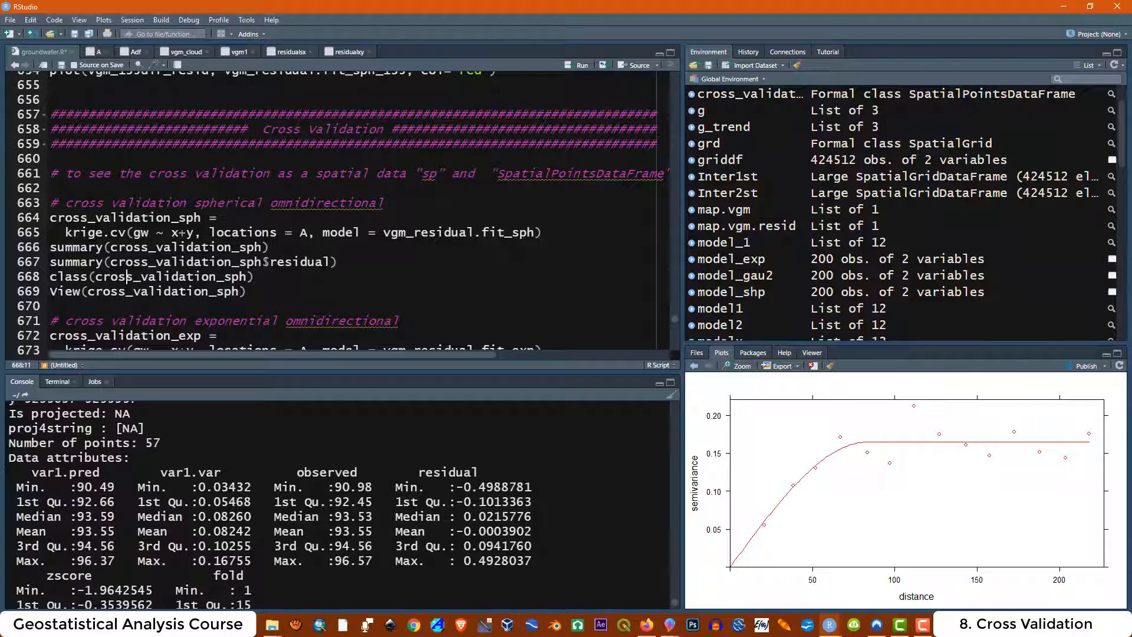
left_click_drag(337, 262, 50, 262)
left_click(210, 290)
left_click_drag(329, 261, 262, 262)
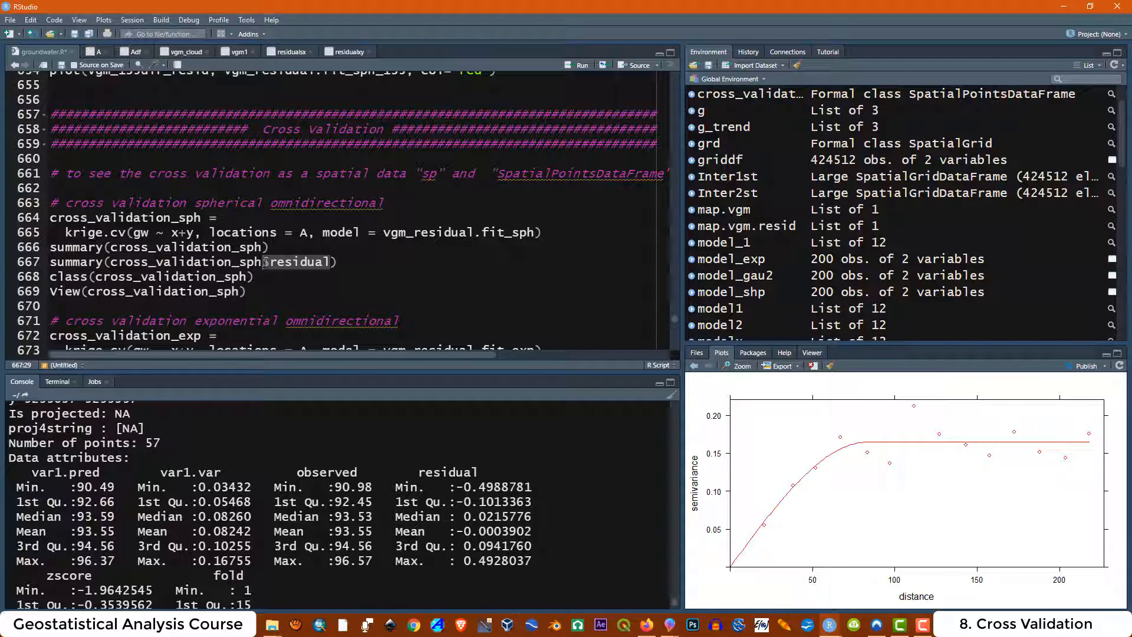
left_click(254, 276)
left_click_drag(337, 261, 52, 266)
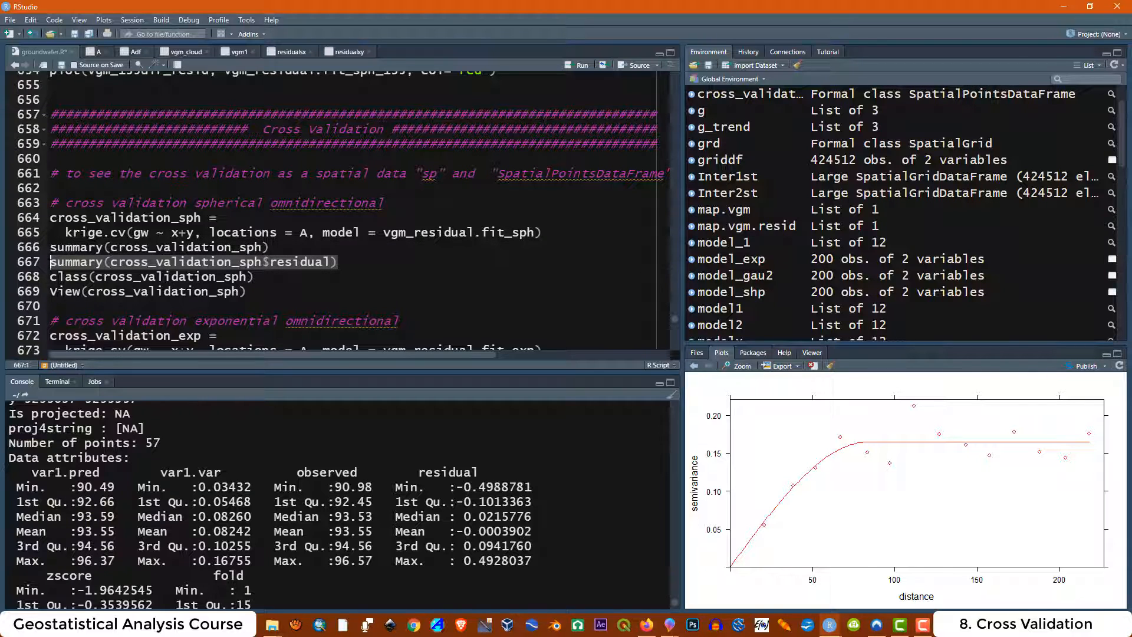
left_click(578, 65)
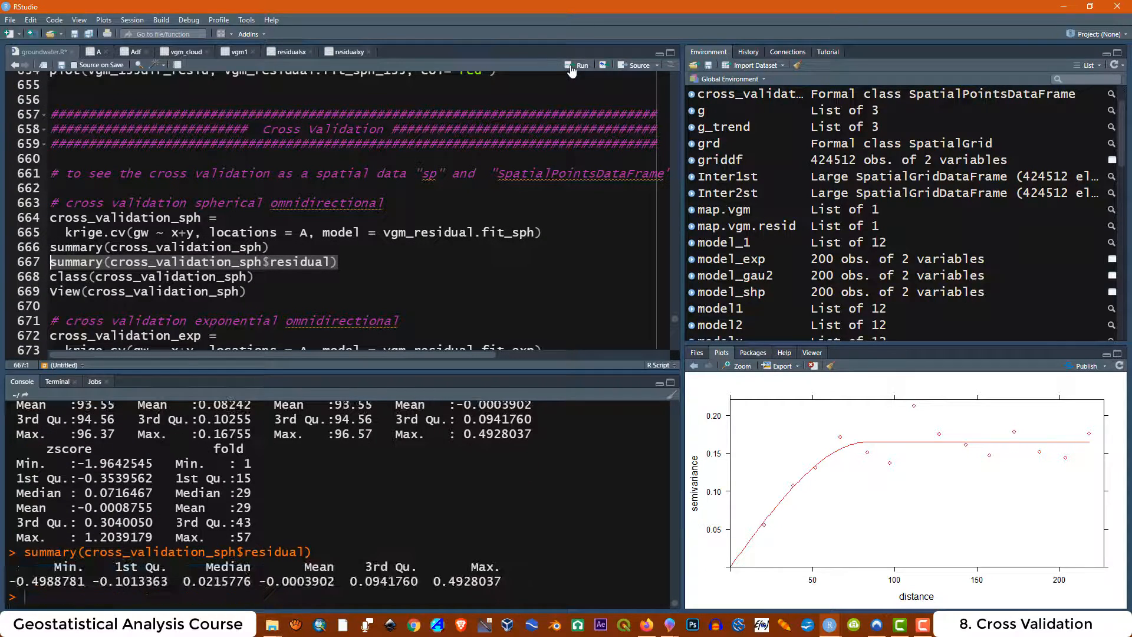
left_click_drag(501, 580, 16, 566)
scroll(339, 504, "up", 1)
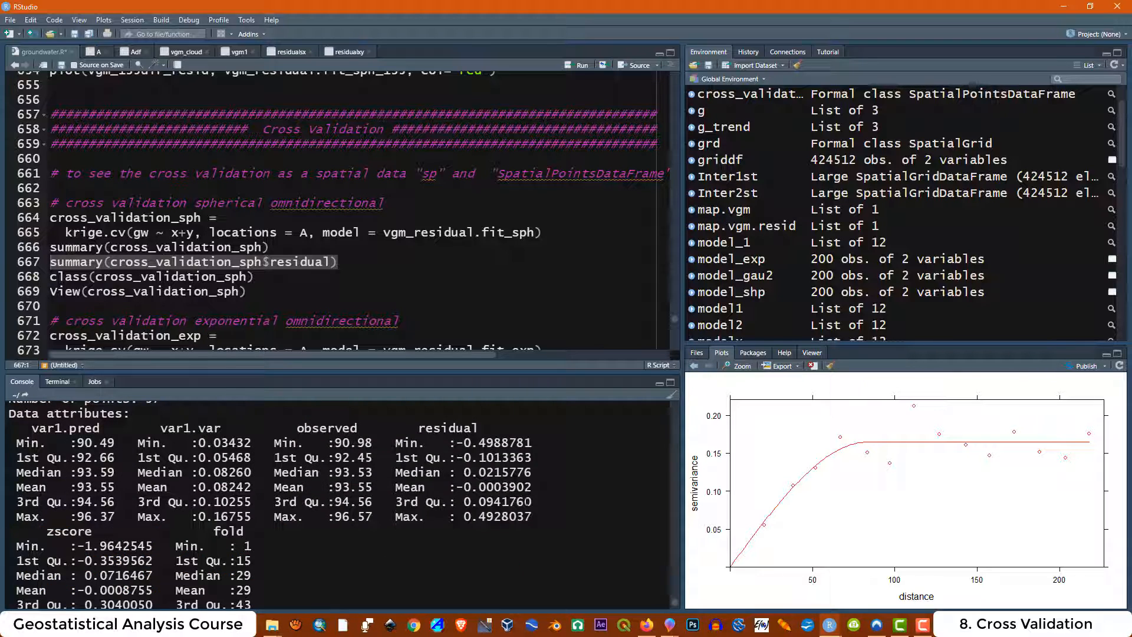
left_click_drag(539, 517, 478, 429)
left_click(417, 433)
scroll(462, 401, "down", 1)
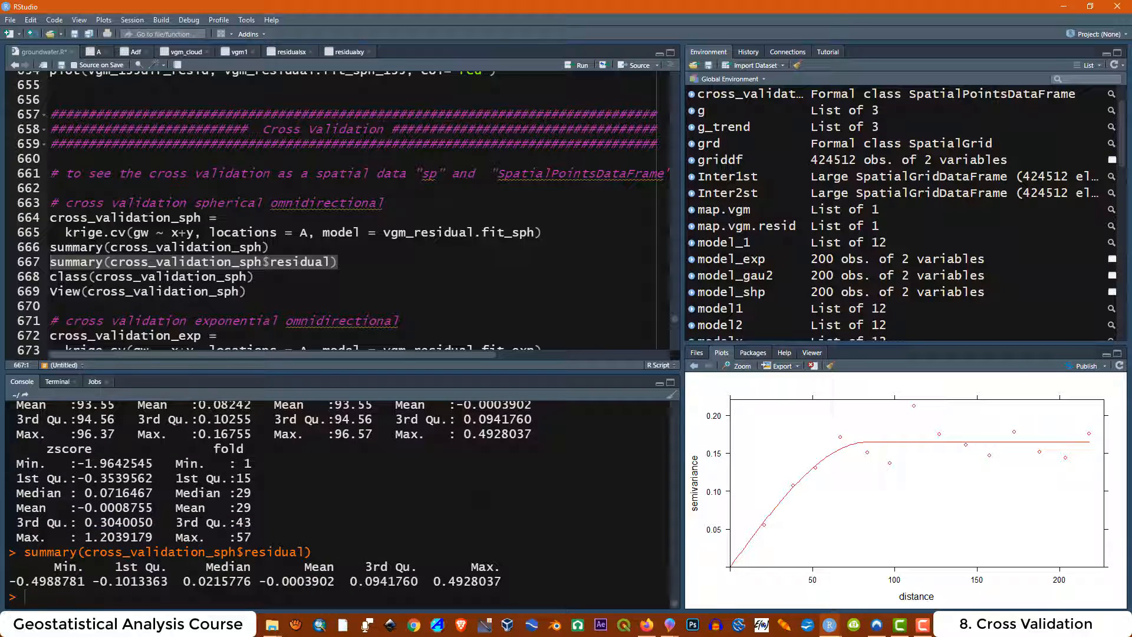
Print class(cross_validation_sph) and compare the output with the script comment about spatial data "sp" and "SpatialPointsDataFrame".
left_click(255, 276)
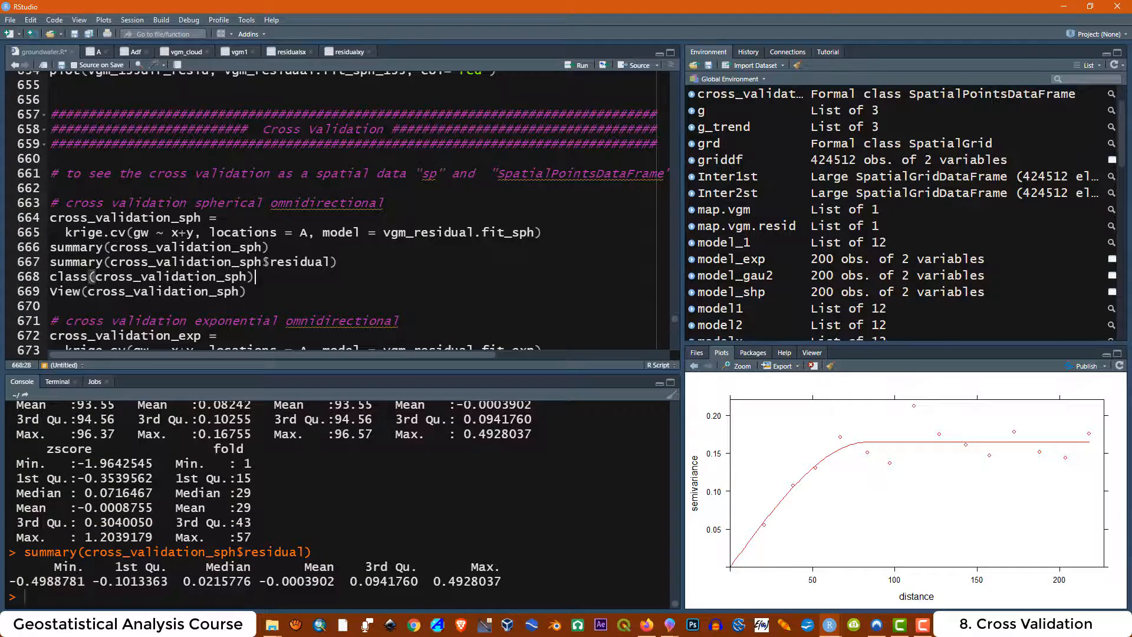
left_click_drag(92, 277, 49, 277)
left_click_drag(201, 217, 50, 218)
left_click(259, 276)
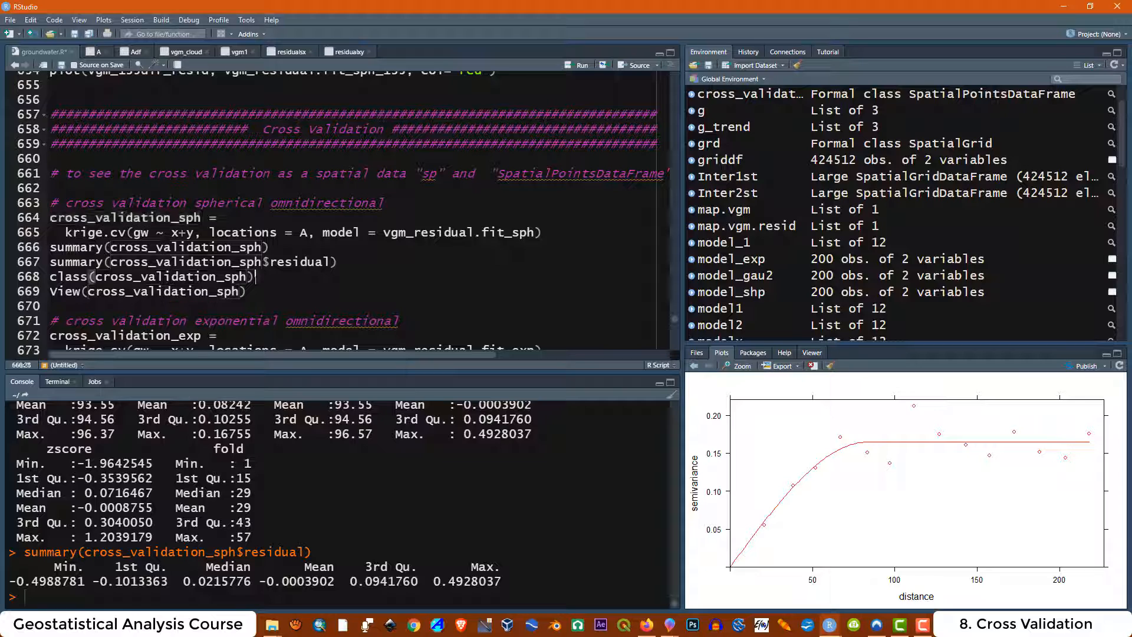
left_click(576, 65)
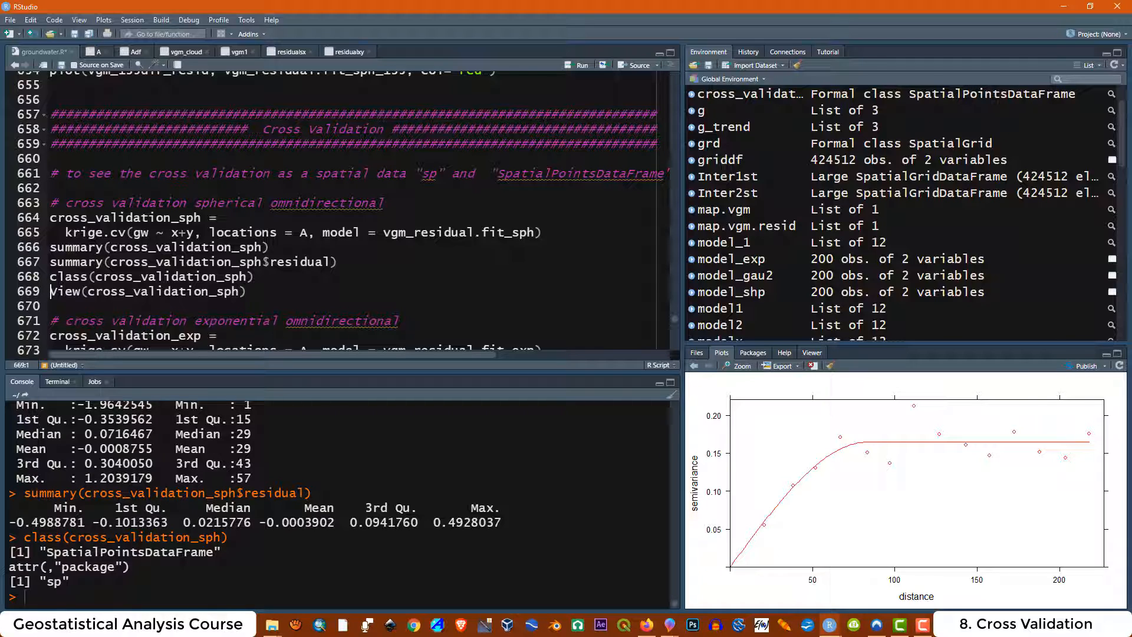
left_click_drag(69, 581, 47, 582)
left_click_drag(315, 174, 414, 173)
left_click(179, 232)
Run View(cross_validation_sph) to open the spherical cross validation object in the data viewer.
scroll(179, 232, "down", 1)
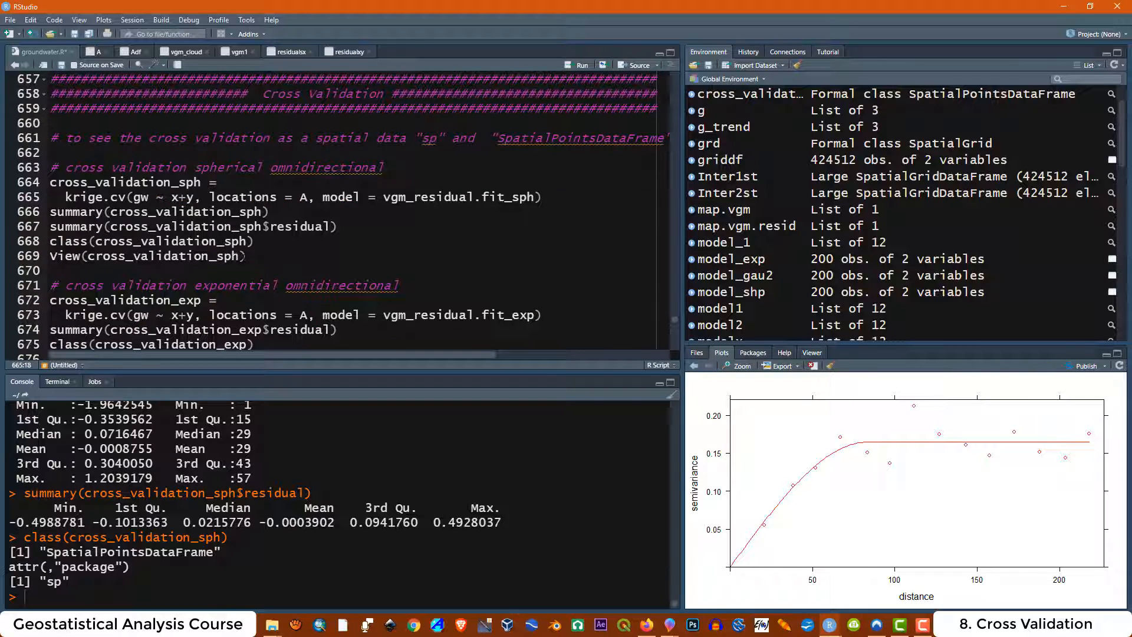
left_click(255, 256)
left_click_drag(202, 183, 51, 183)
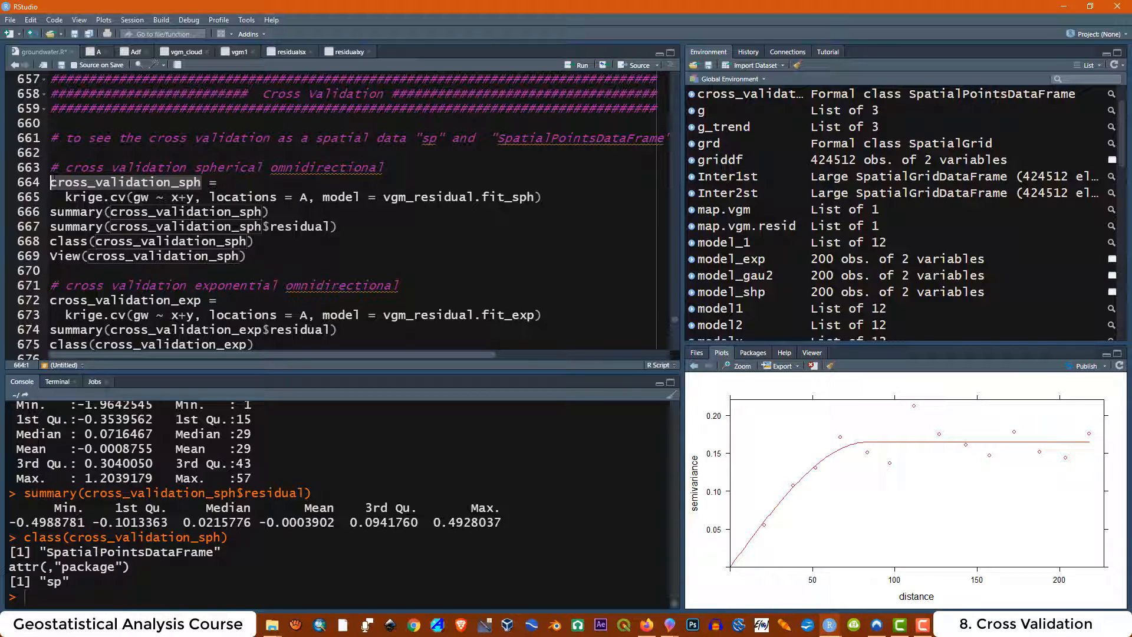
left_click(251, 256)
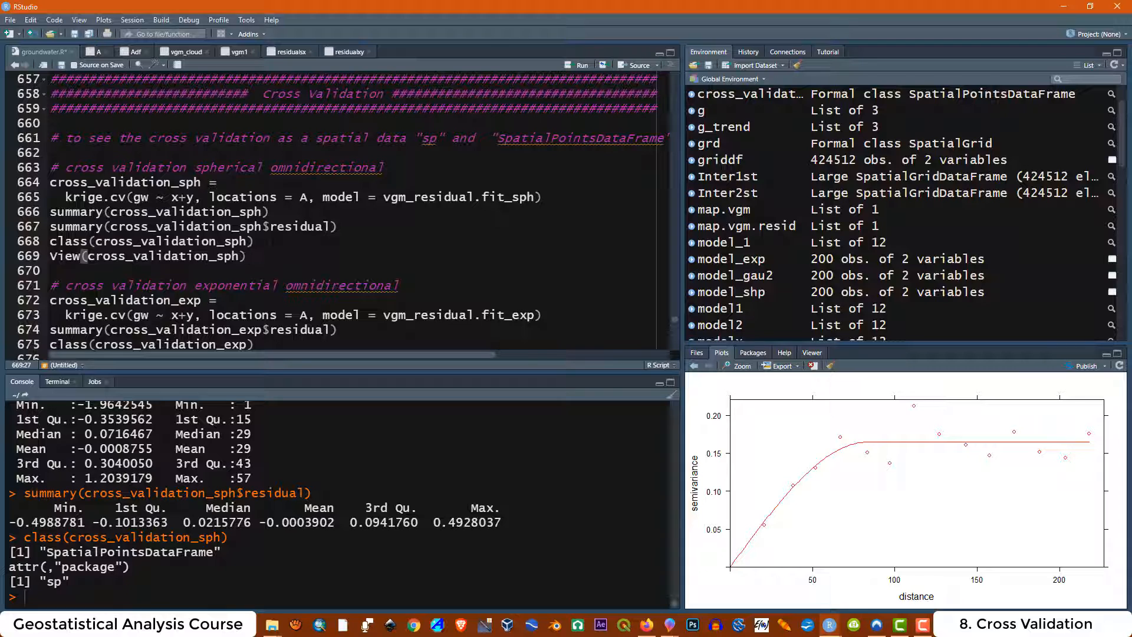
left_click(573, 70)
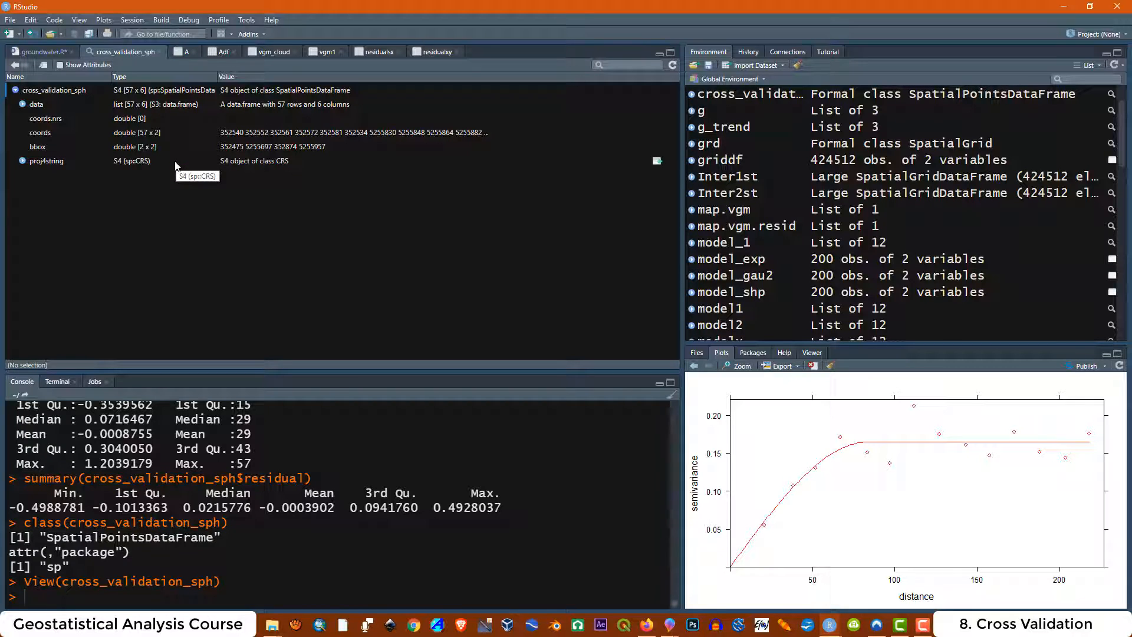
Return to the groundwater.R script and review the spherical cross validation block and its "sp" and "SpatialPointsDataFrame" comment.
left_click(41, 51)
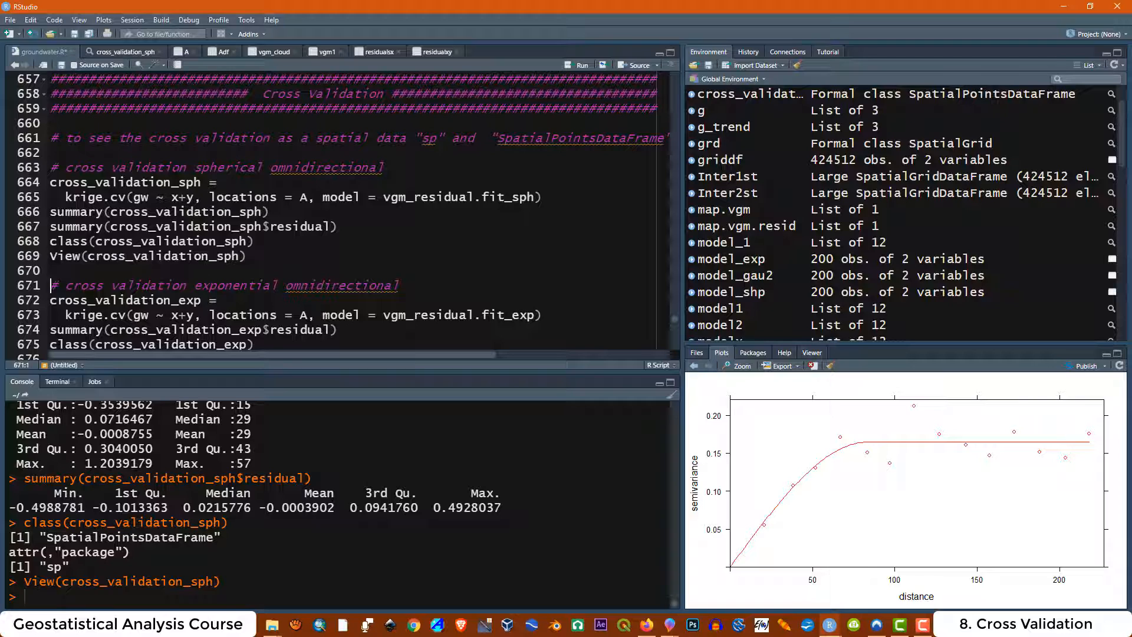
left_click_drag(444, 139, 417, 140)
left_click(407, 138)
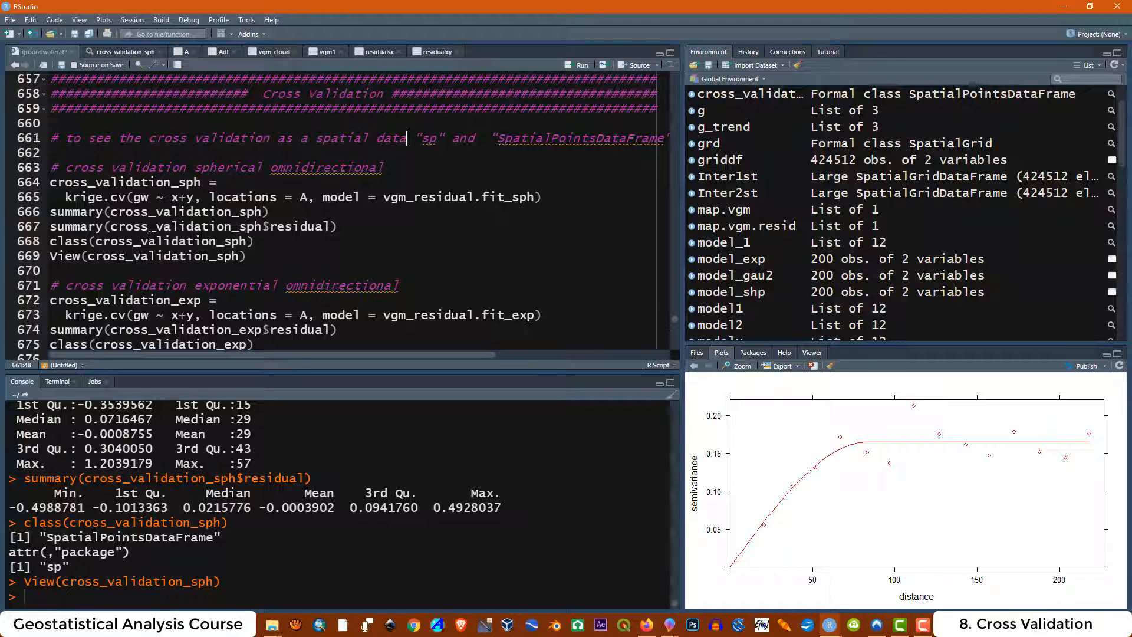
left_click(51, 182)
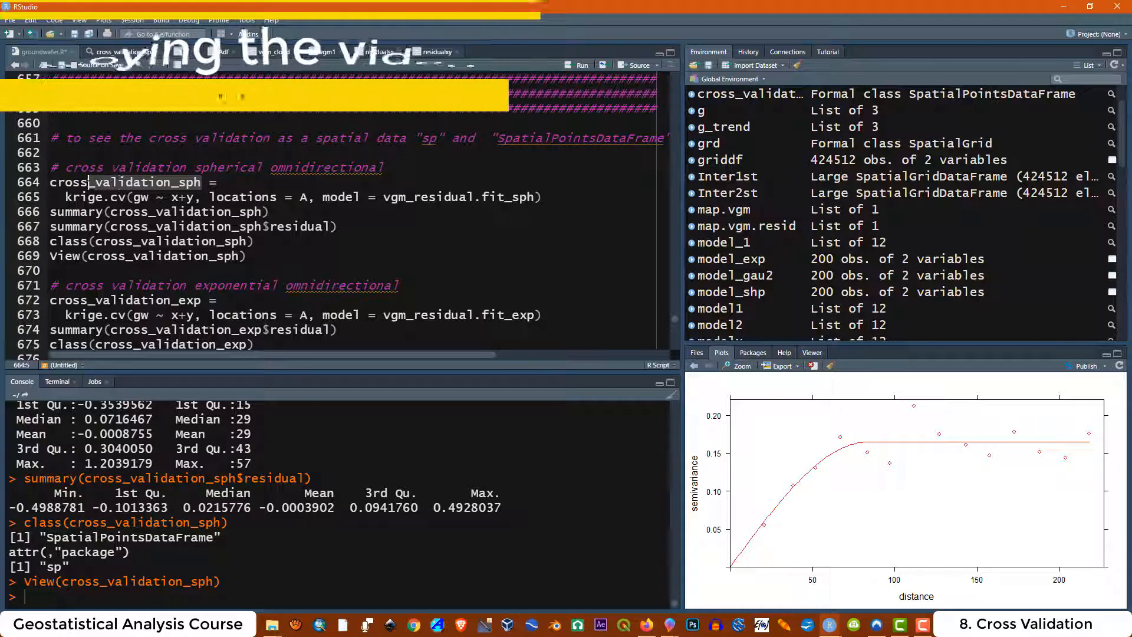
left_click(255, 242)
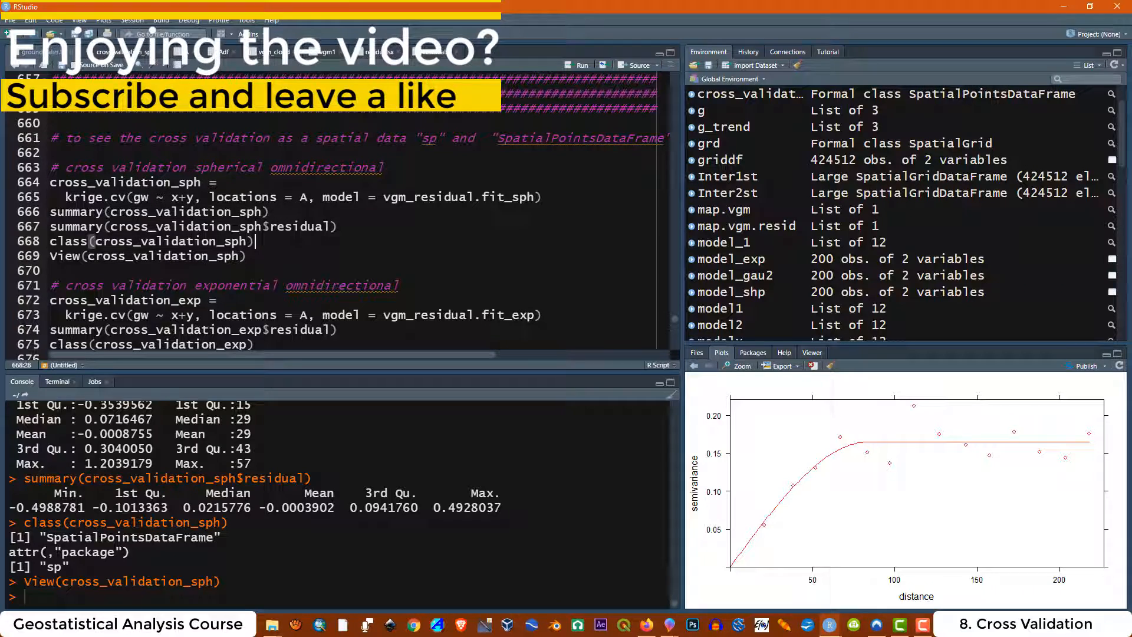
Run the exponential omnidirectional cross validation block using vgm_residual.fit_exp, including its residual summary and class check.
scroll(256, 242, "down", 1)
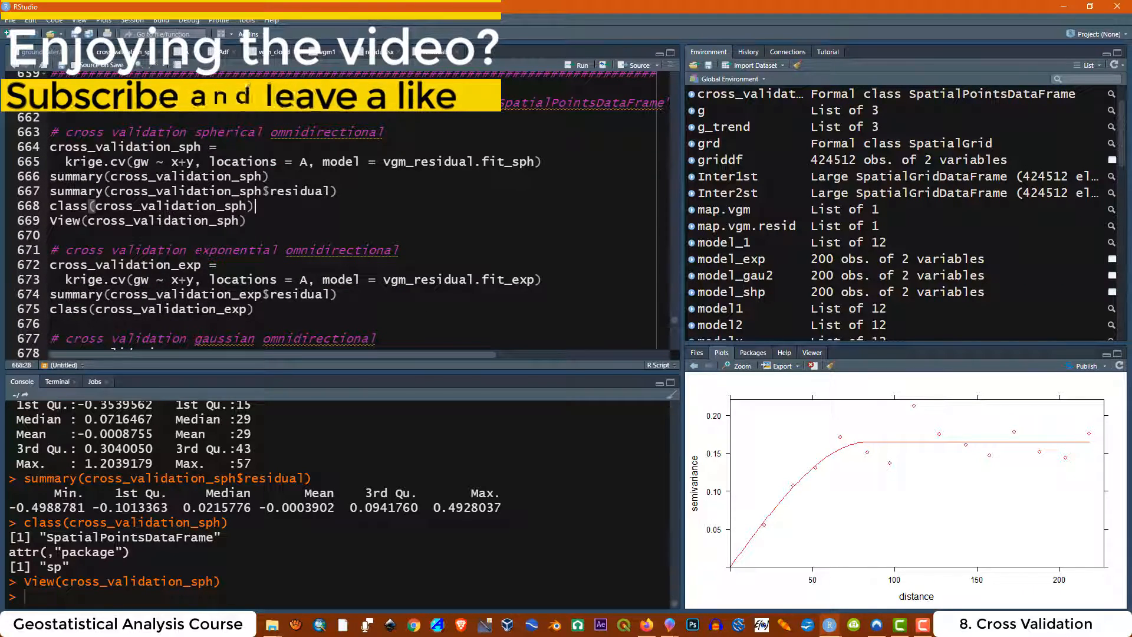
left_click_drag(195, 250, 398, 251)
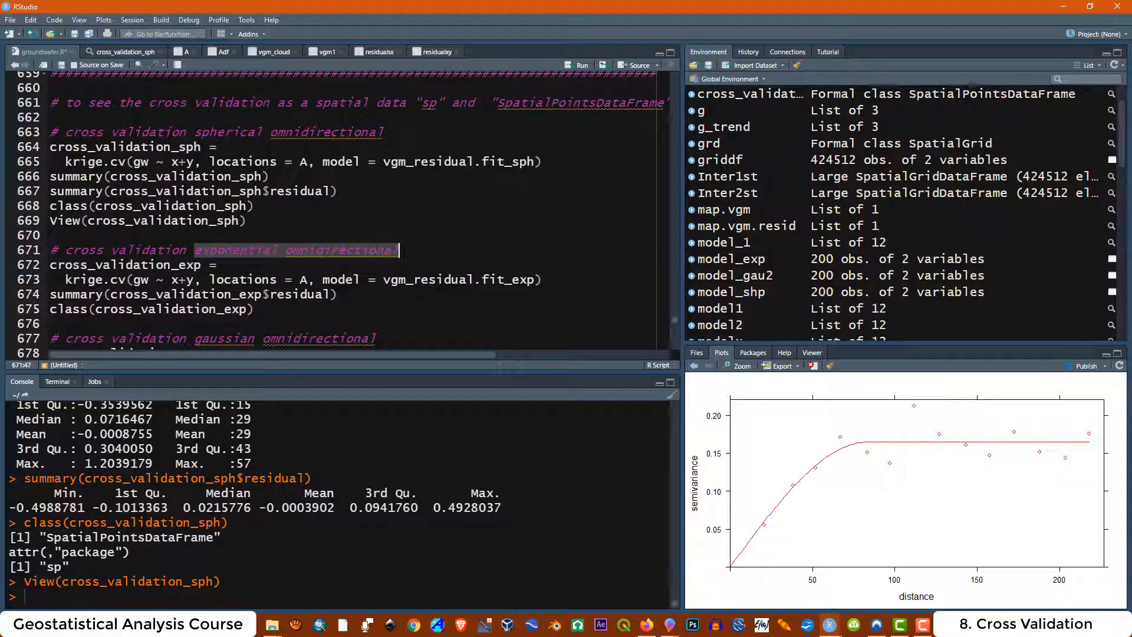
left_click_drag(195, 133, 377, 135)
left_click(51, 236)
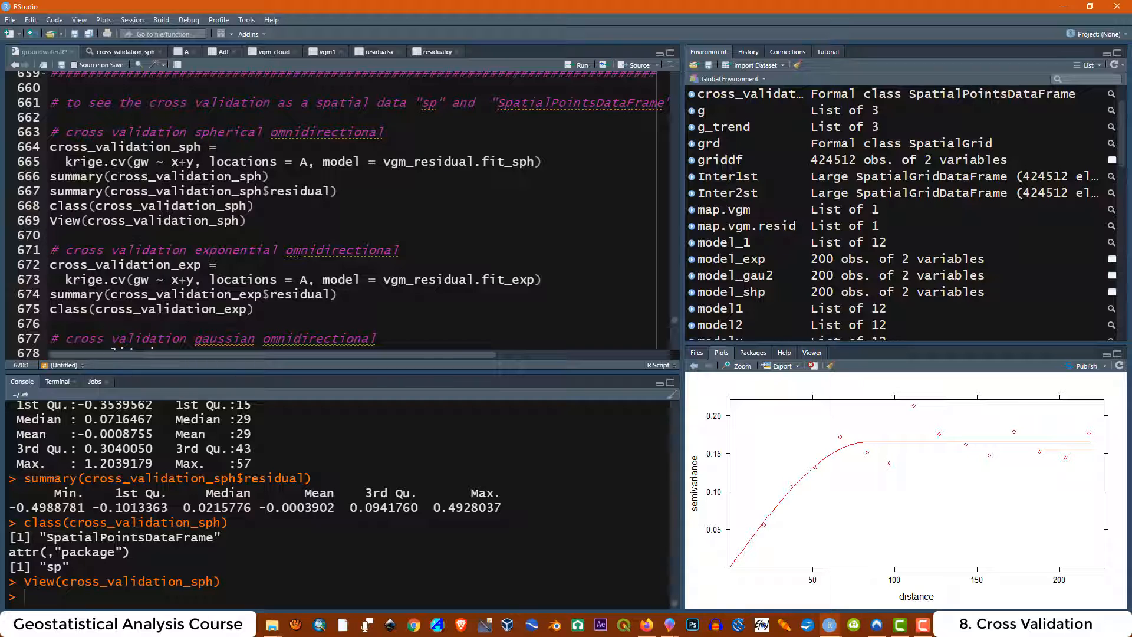
left_click_drag(257, 309, 21, 252)
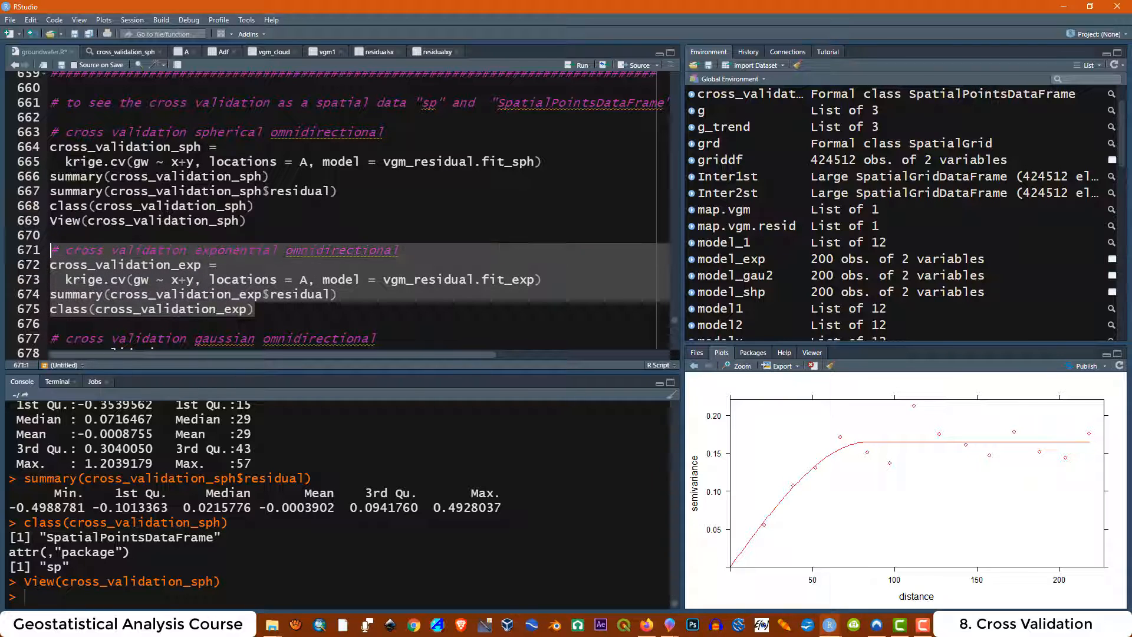
left_click(573, 66)
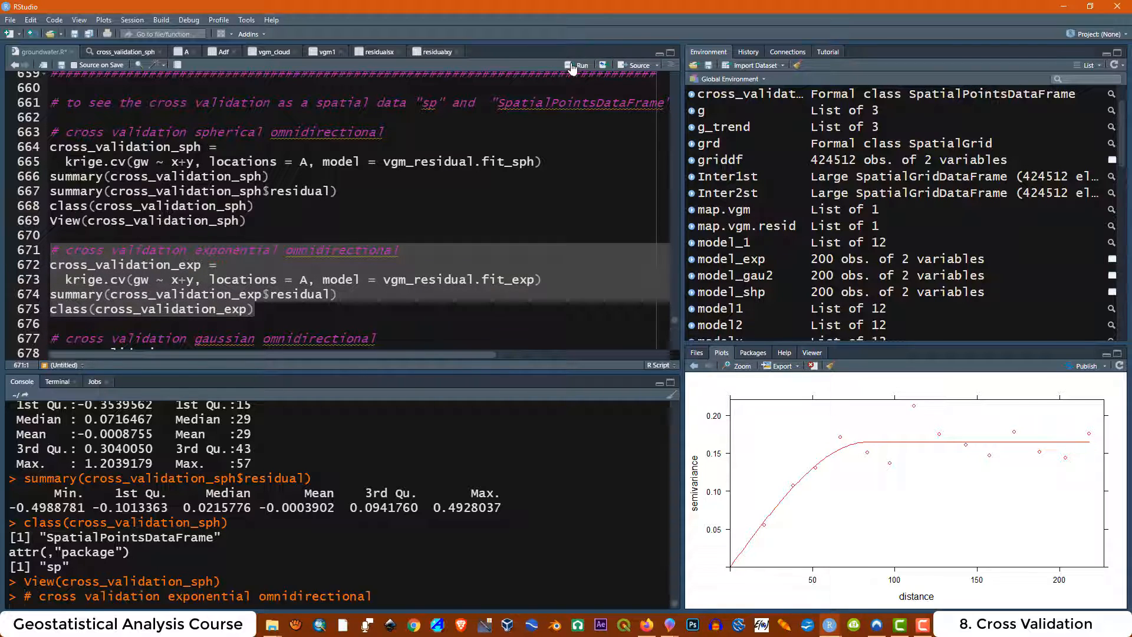
left_click(248, 295)
Run the gaussian omnidirectional cross validation block using vgm_residual.fit_gau2, including its residual summary and class check.
scroll(247, 294, "down", 1)
scroll(342, 212, "down", 1)
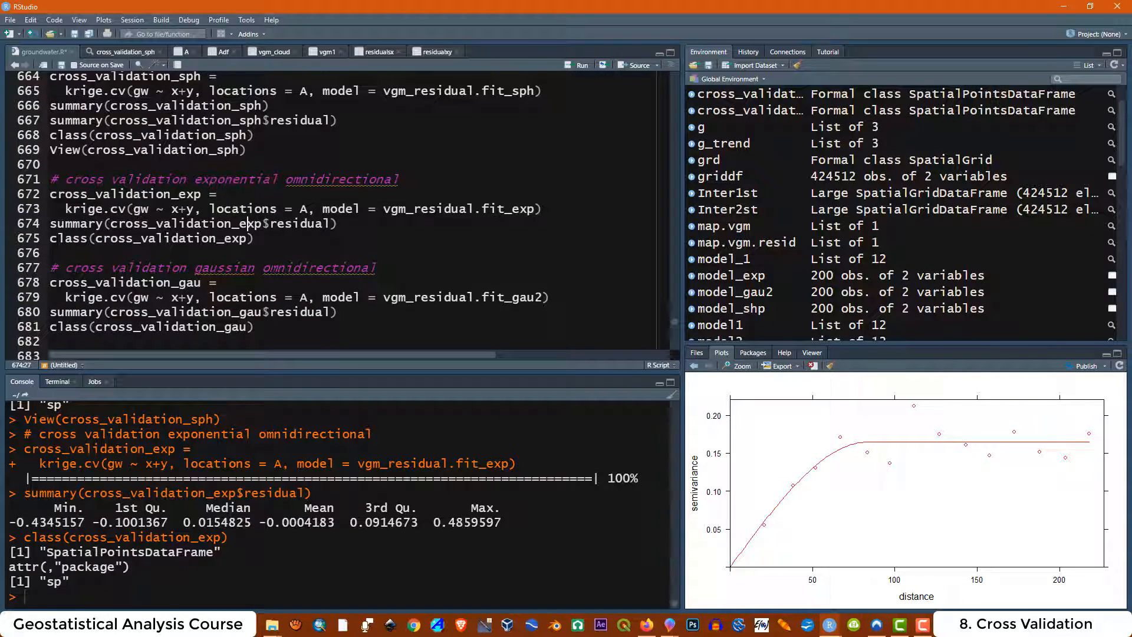
key("shift+Up")
key("shift+Up")
key("shift+Up")
key("shift+Up")
key("shift+Home")
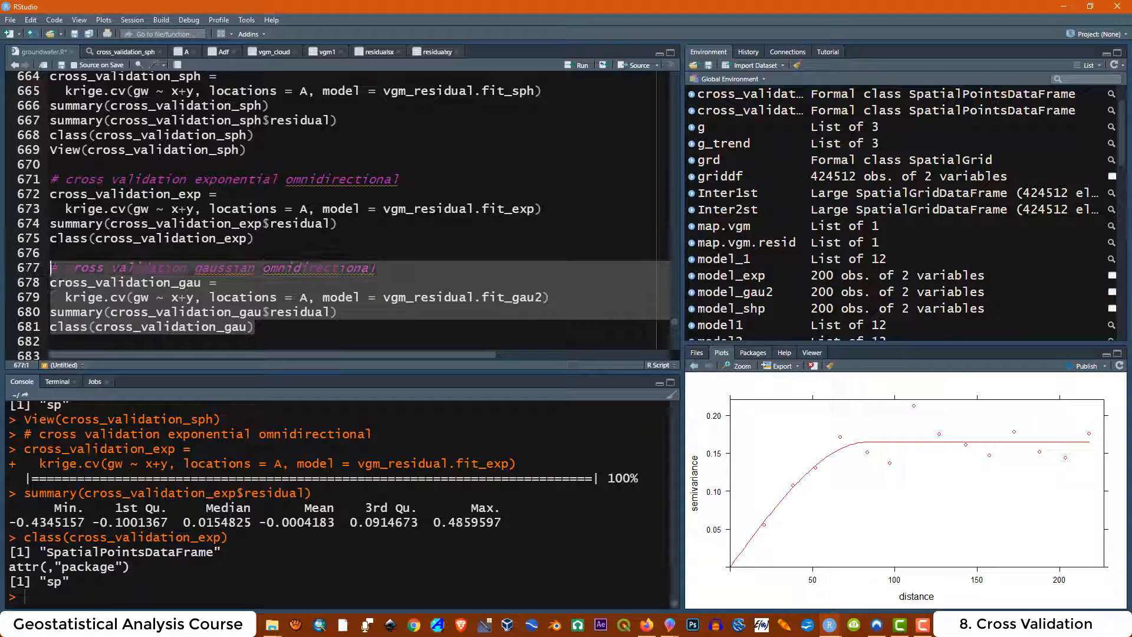
left_click(572, 66)
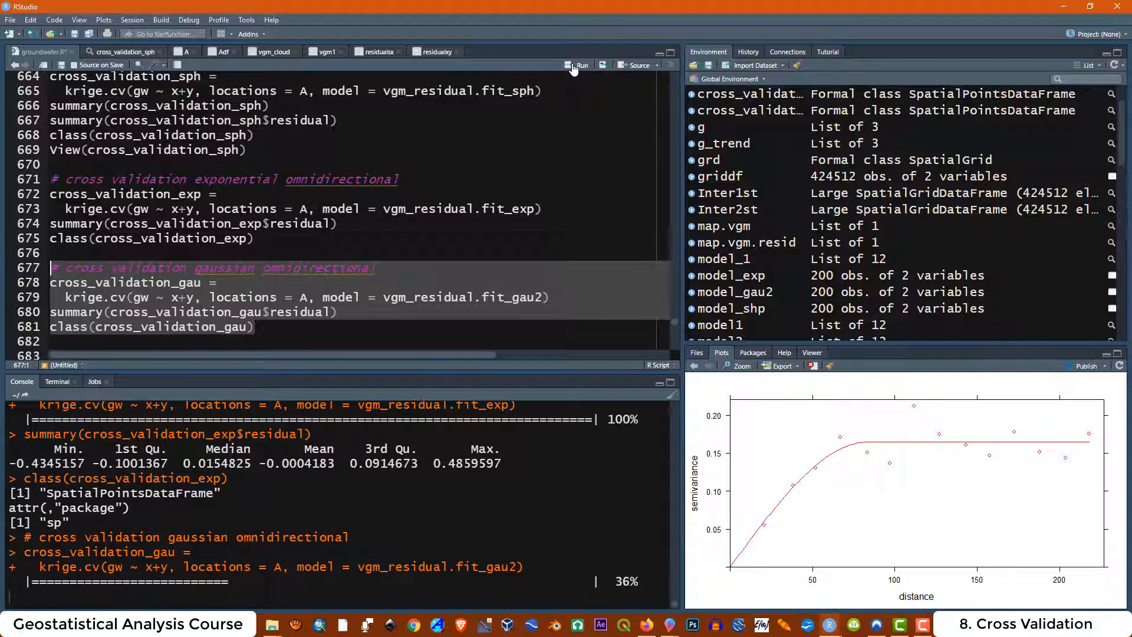
Run the spherical 135 degrees cross validation block using vgm_residual.fit_sph_135, including the full summary, residual summary and class lines.
scroll(354, 212, "down", 2)
scroll(342, 212, "down", 1)
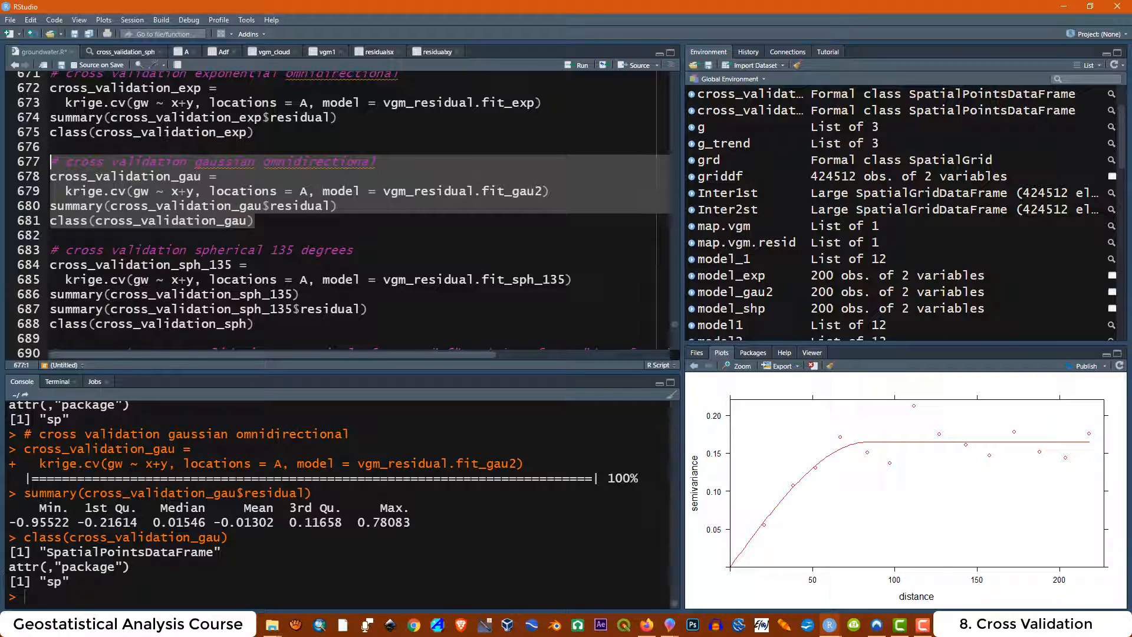
left_click_drag(269, 250, 346, 250)
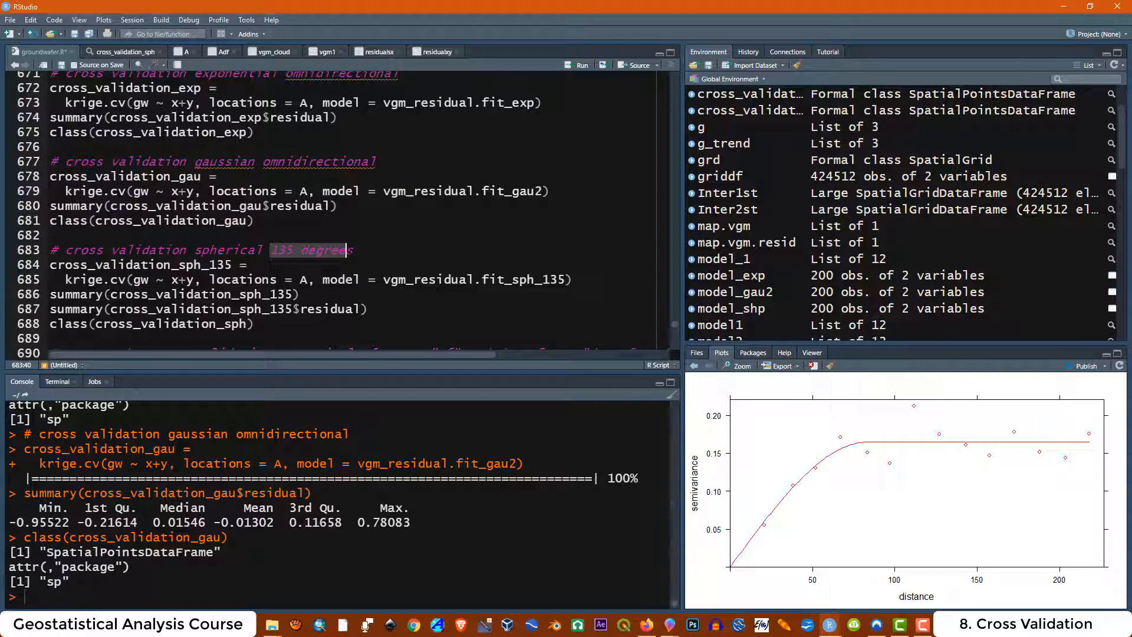
left_click_drag(253, 324, 50, 250)
left_click(569, 67)
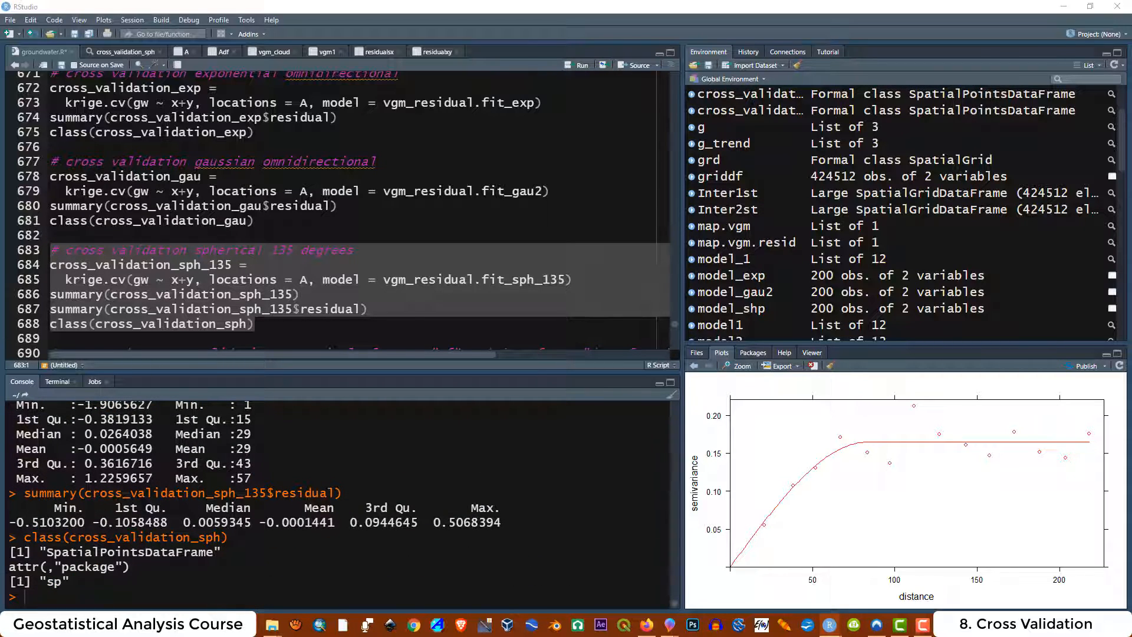
Reduce the indentation of the "model = vgm_residual.fit_exp)%>%st_as_sf()" continuation line in the cross_validation_exp_2 call.
scroll(398, 276, "down", 2)
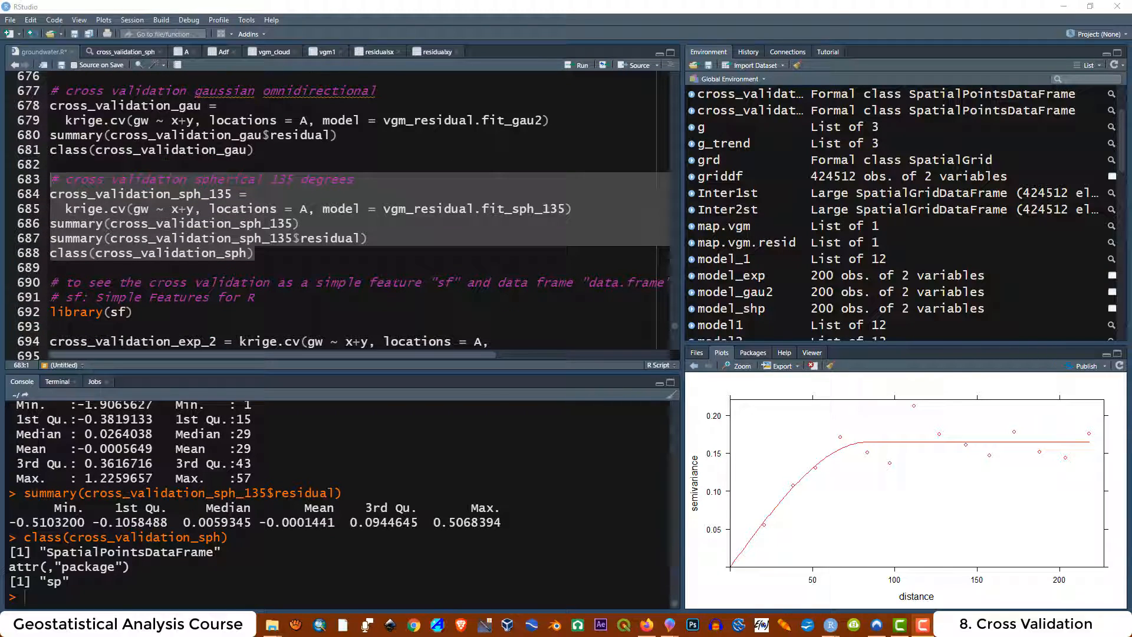
left_click(157, 196)
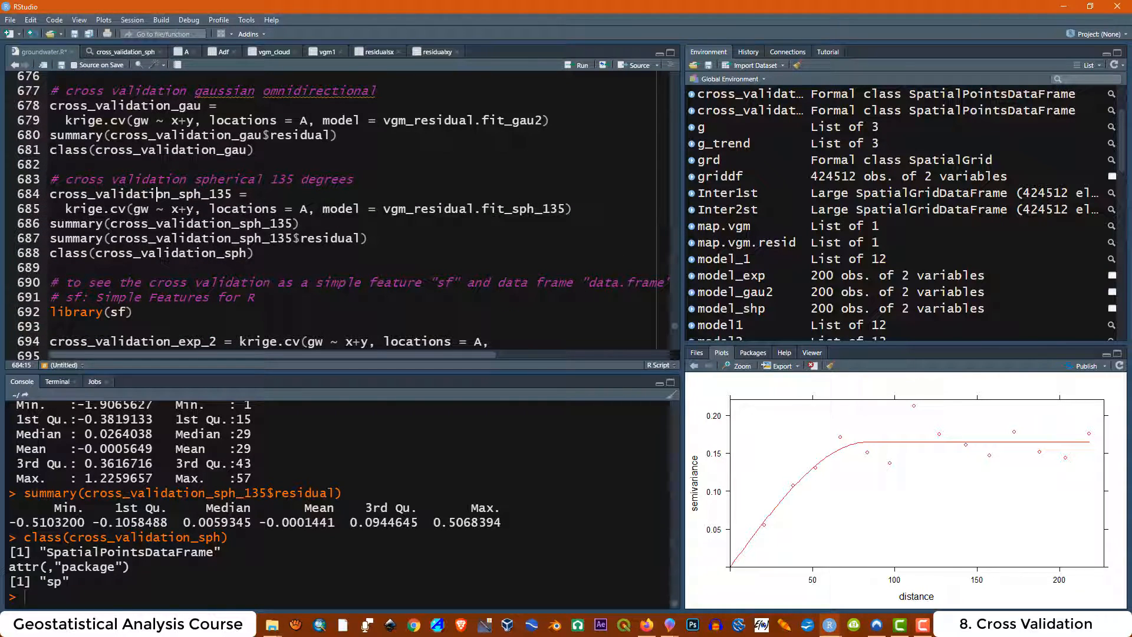
scroll(339, 212, "down", 1)
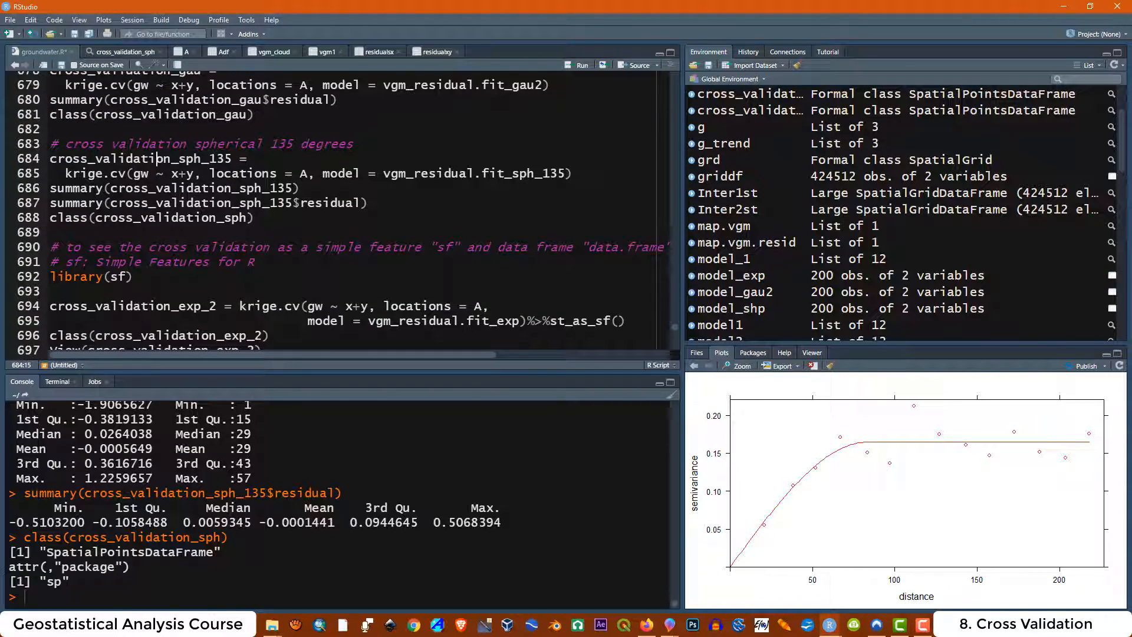
key("BackSpace")
key("BackSpace")
key("BackSpace")
key("BackSpace")
key("BackSpace")
key("BackSpace")
key("BackSpace")
key("BackSpace")
key("BackSpace")
key("BackSpace")
key("BackSpace")
key("BackSpace")
key("BackSpace")
key("BackSpace")
key("BackSpace")
key("BackSpace")
key("BackSpace")
key("BackSpace")
key("BackSpace")
key("BackSpace")
Examine the cross_validation_exp_2 call with its %>%st_as_sf() conversion and compare it with the earlier cross_validation_exp call.
left_click_drag(201, 306, 180, 306)
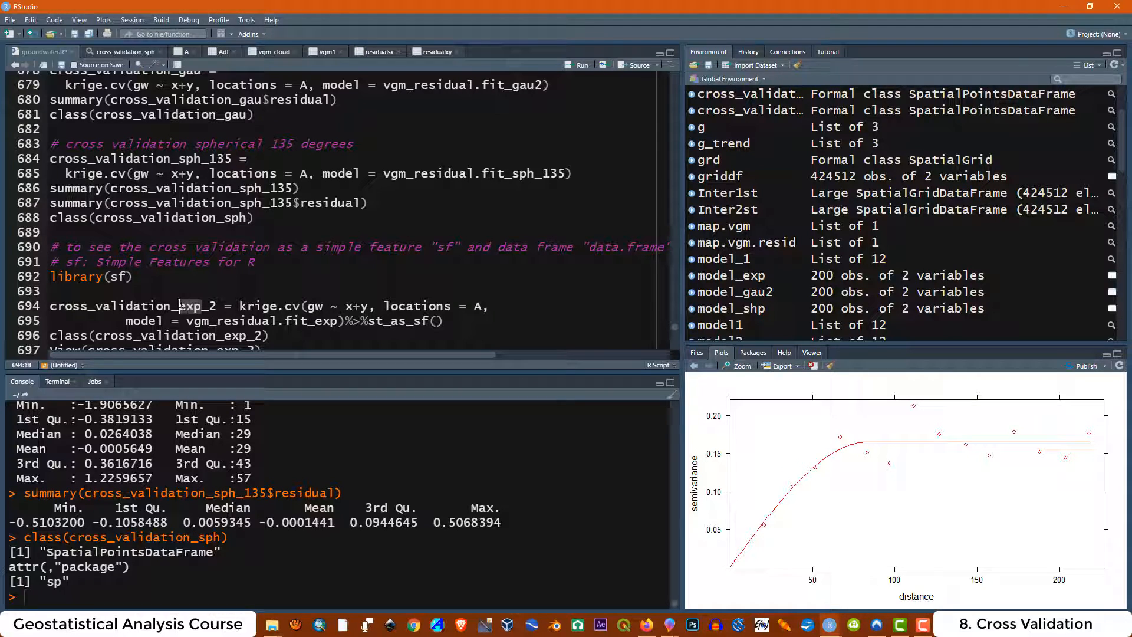
scroll(194, 295, "down", 1)
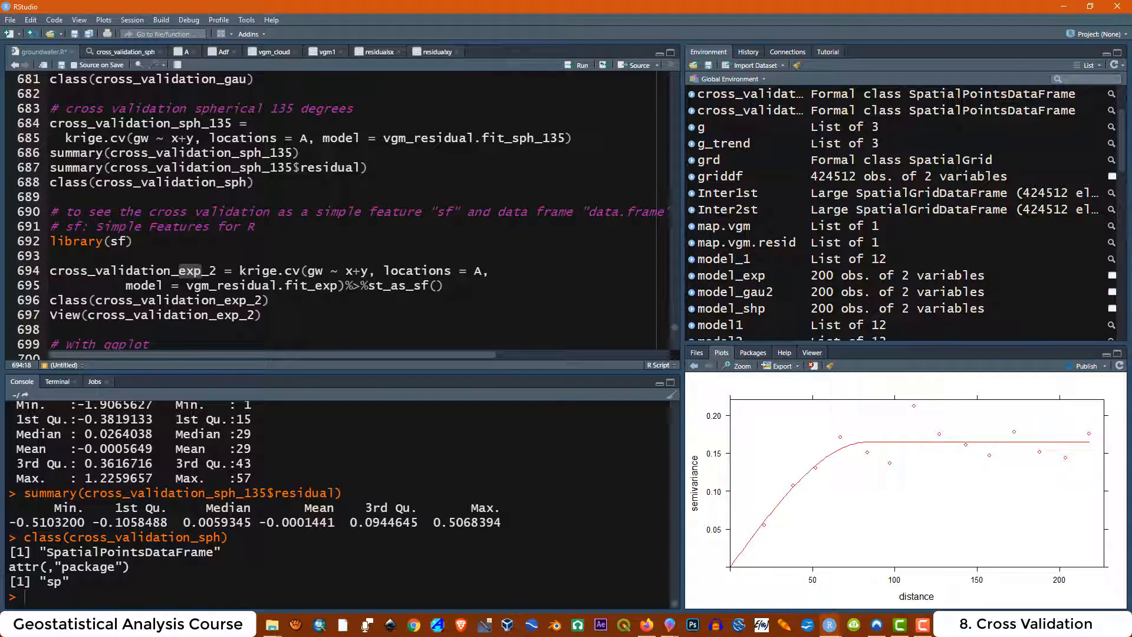
left_click(211, 270)
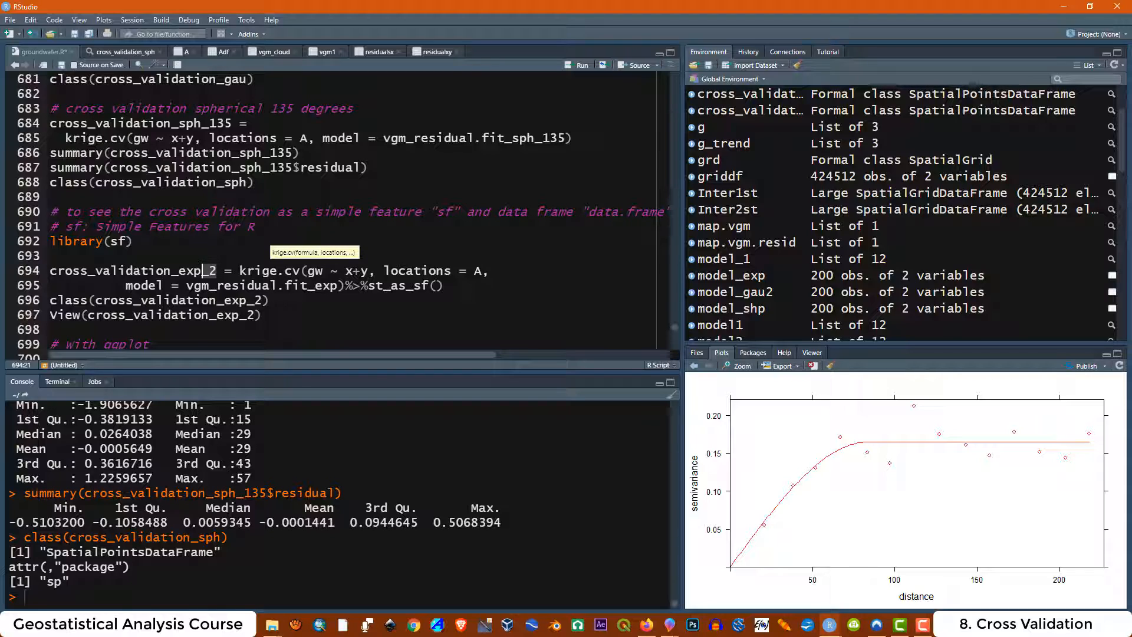
left_click_drag(316, 212, 422, 211)
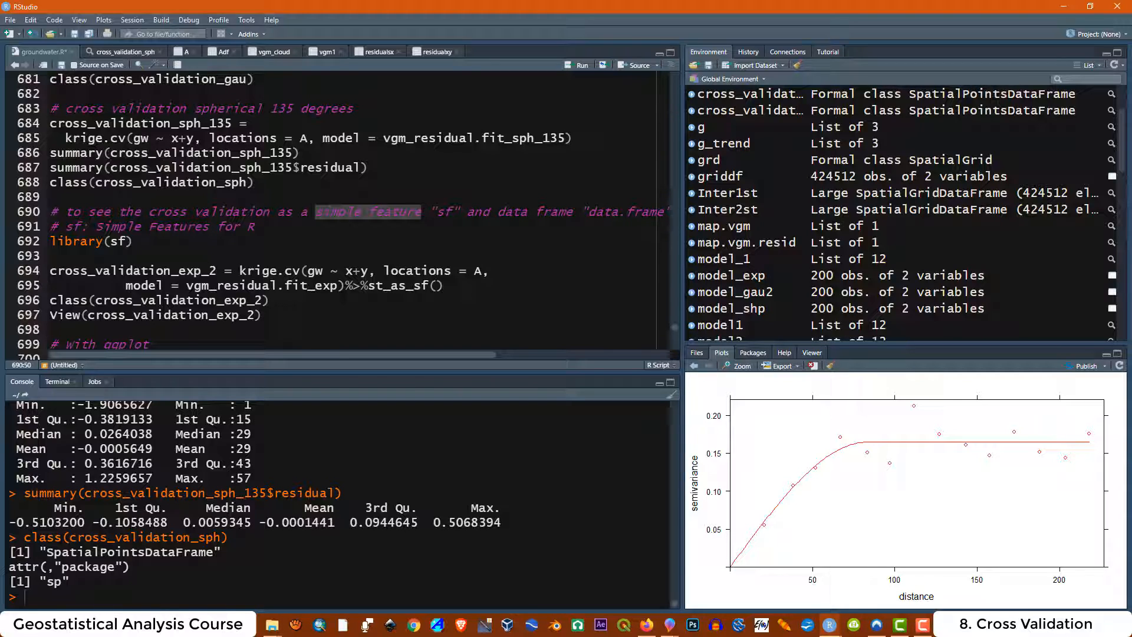
left_click_drag(346, 285, 445, 285)
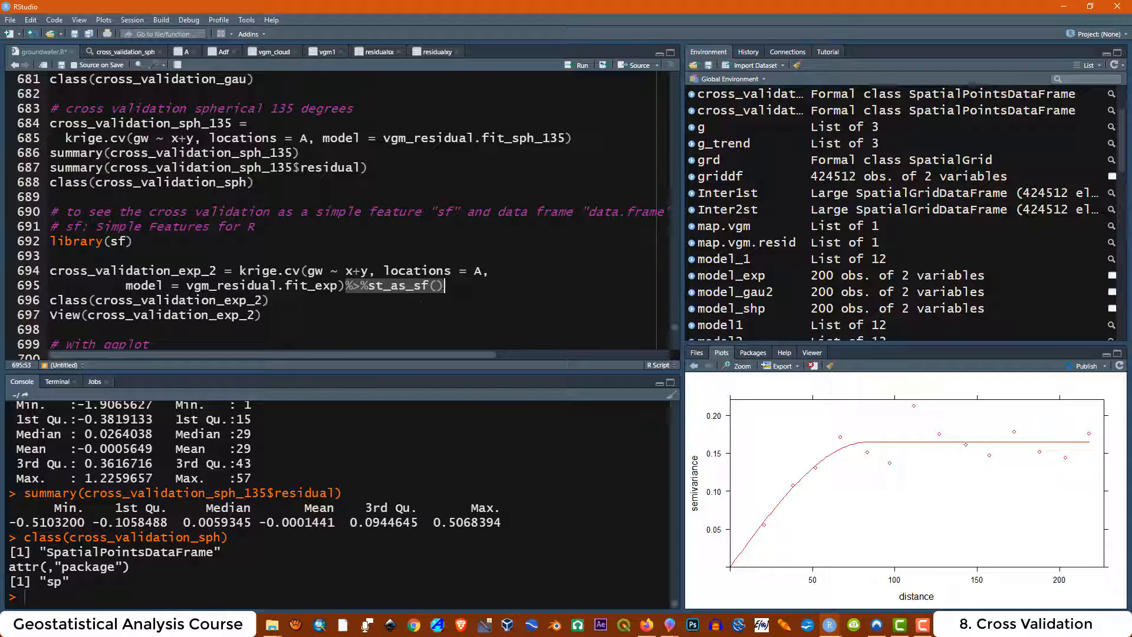
key("Down")
key("Down")
left_click_drag(444, 285, 51, 270)
scroll(51, 270, "up", 4)
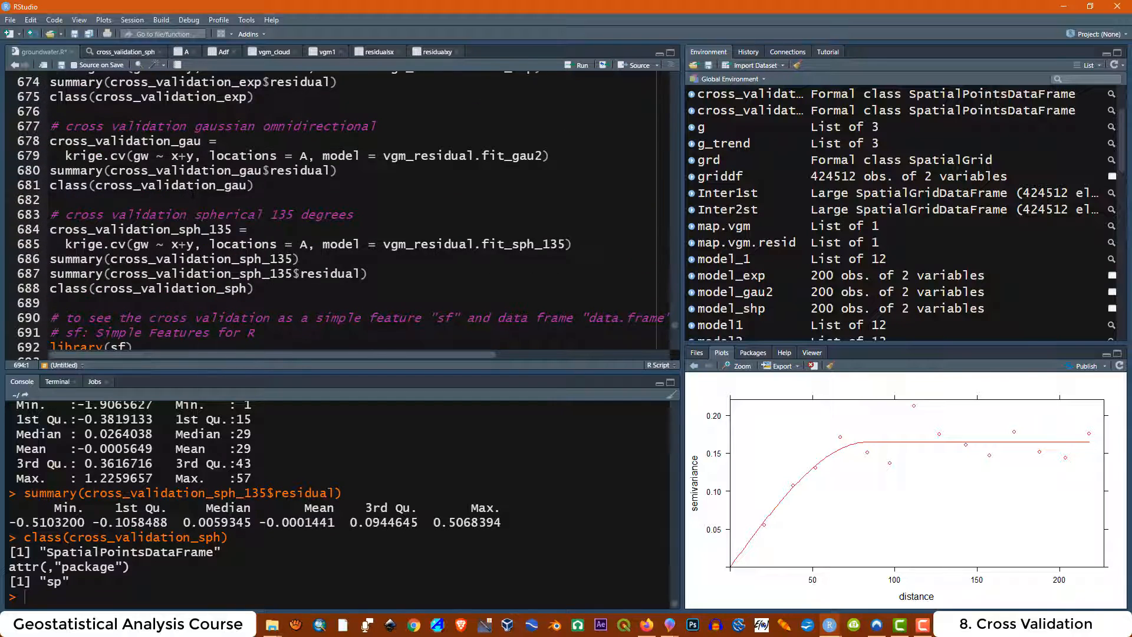
left_click_drag(542, 138, 51, 122)
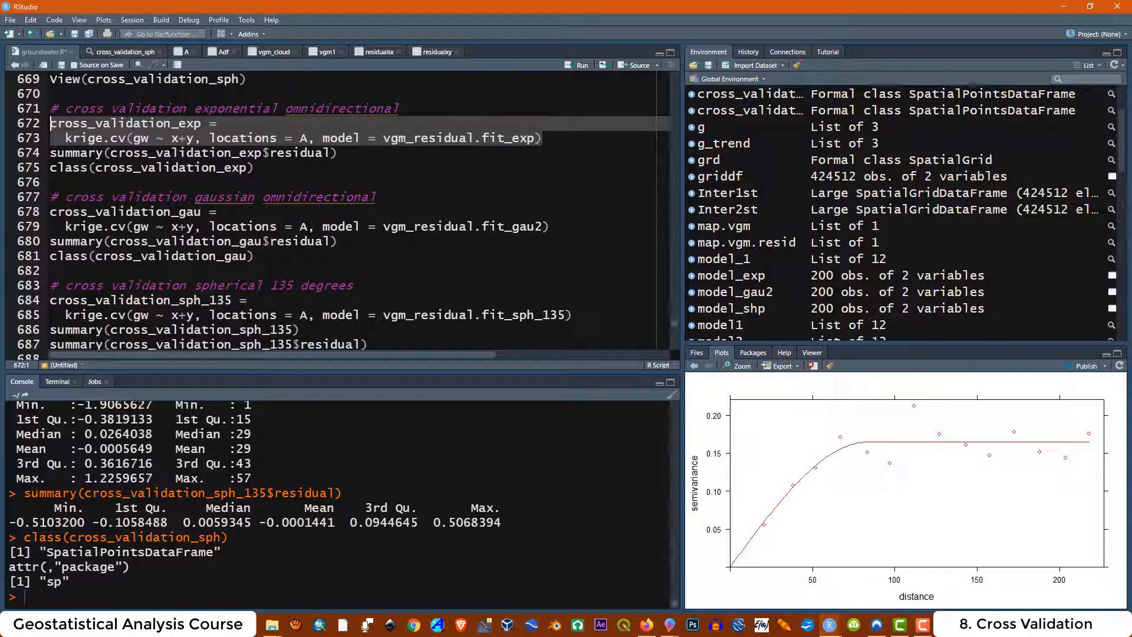
left_click(199, 123)
left_click_drag(202, 123, 50, 123)
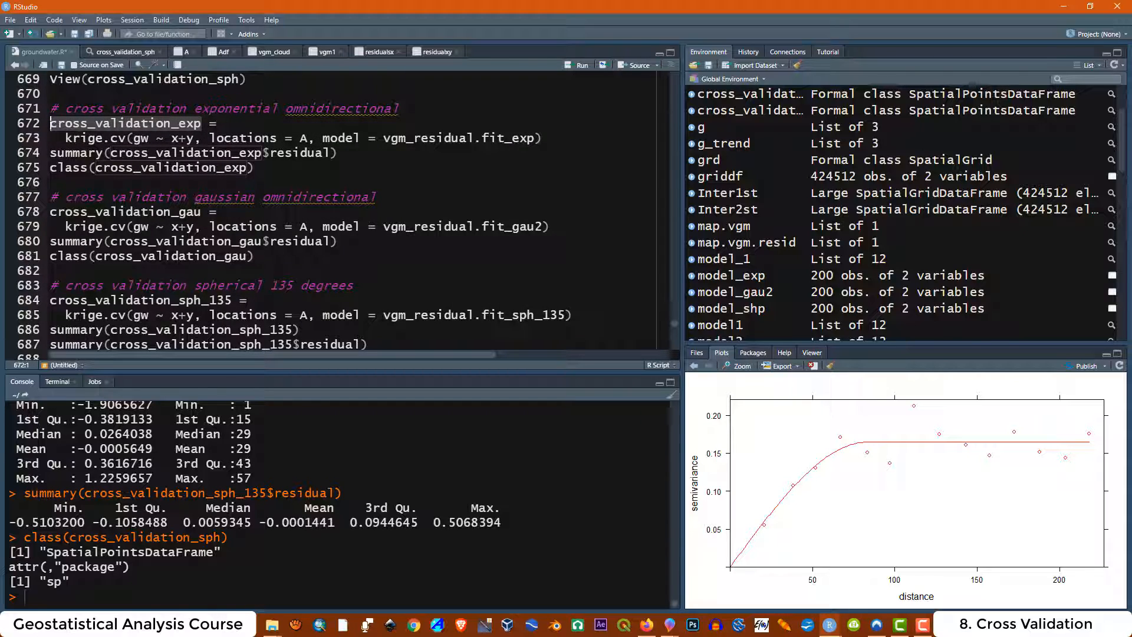
scroll(179, 169, "up", 5)
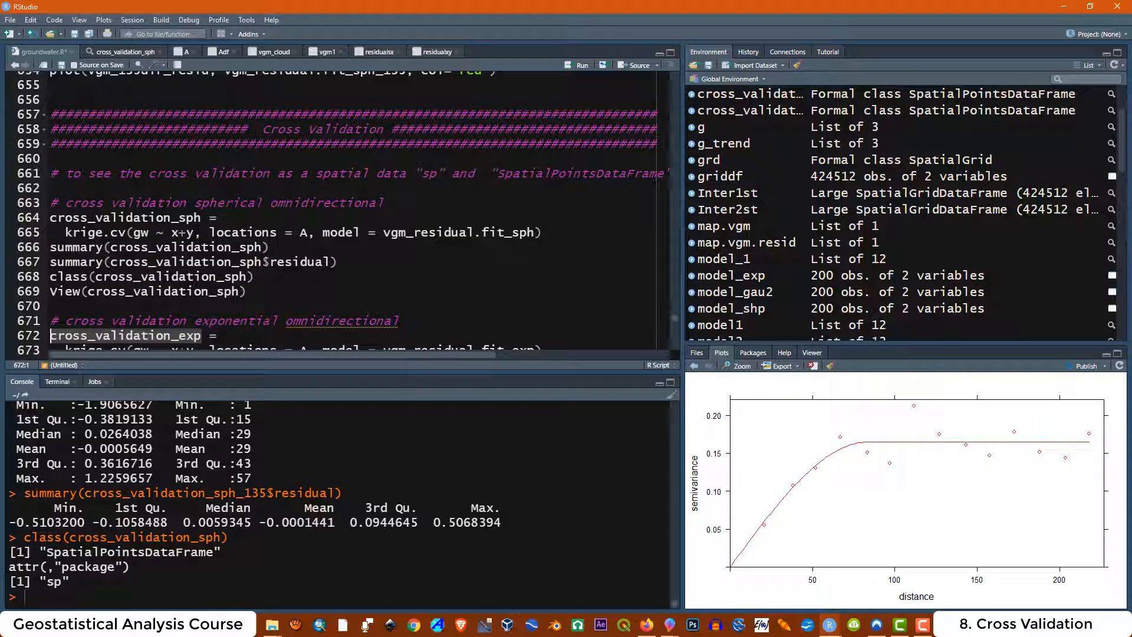
Load the sf library by running the simple feature comment lines together with library(sf).
scroll(342, 212, "down", 7)
scroll(245, 218, "down", 1)
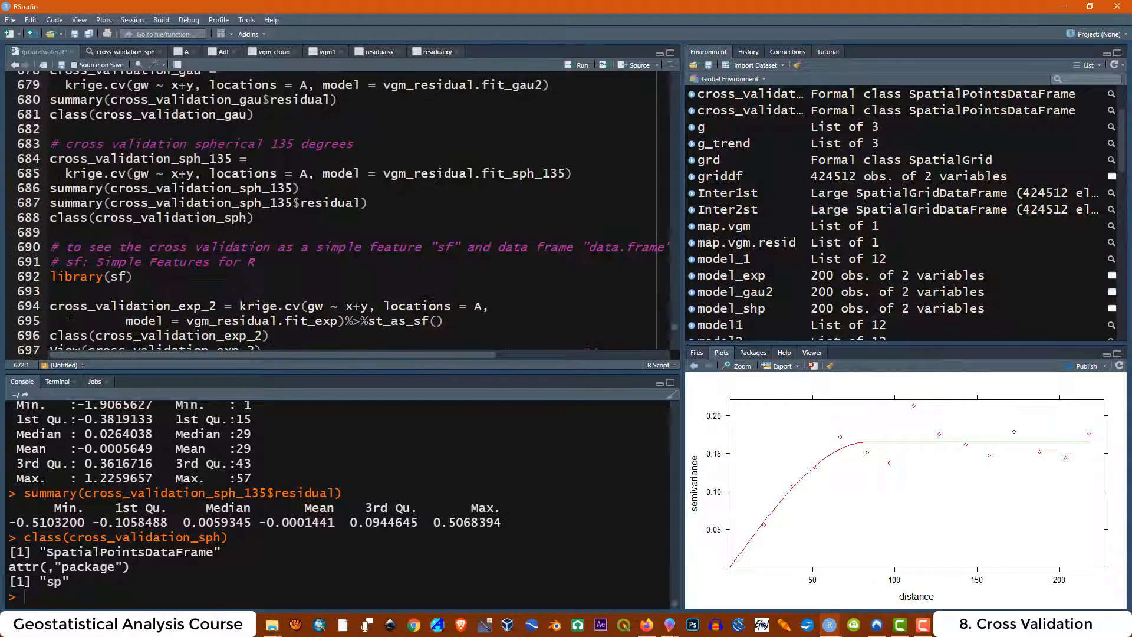
scroll(342, 212, "down", 1)
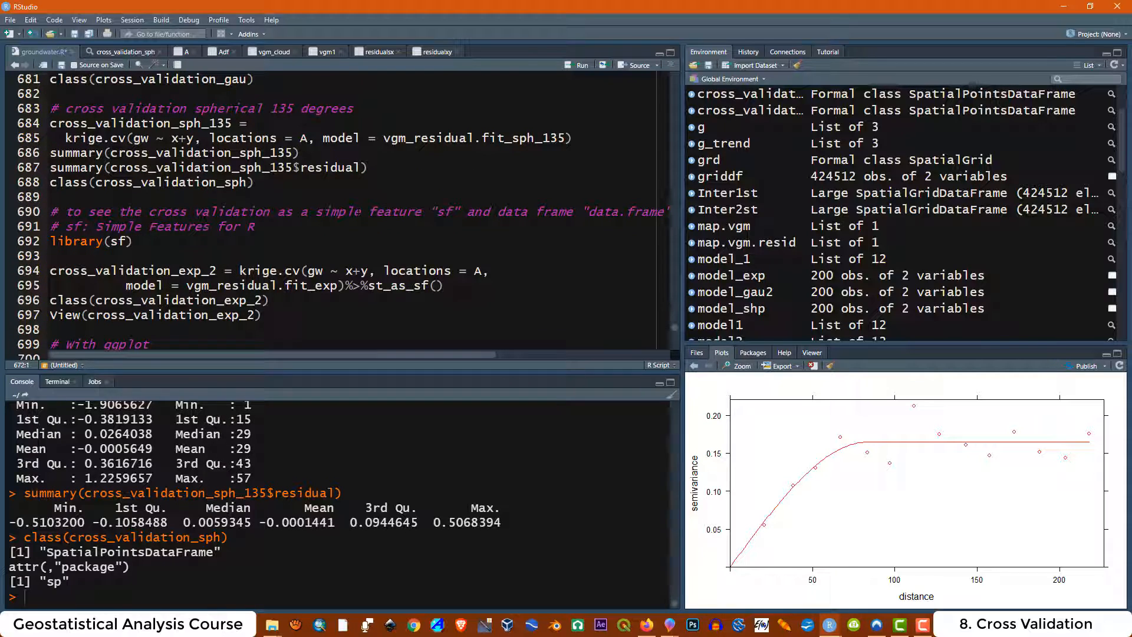
left_click_drag(316, 212, 414, 212)
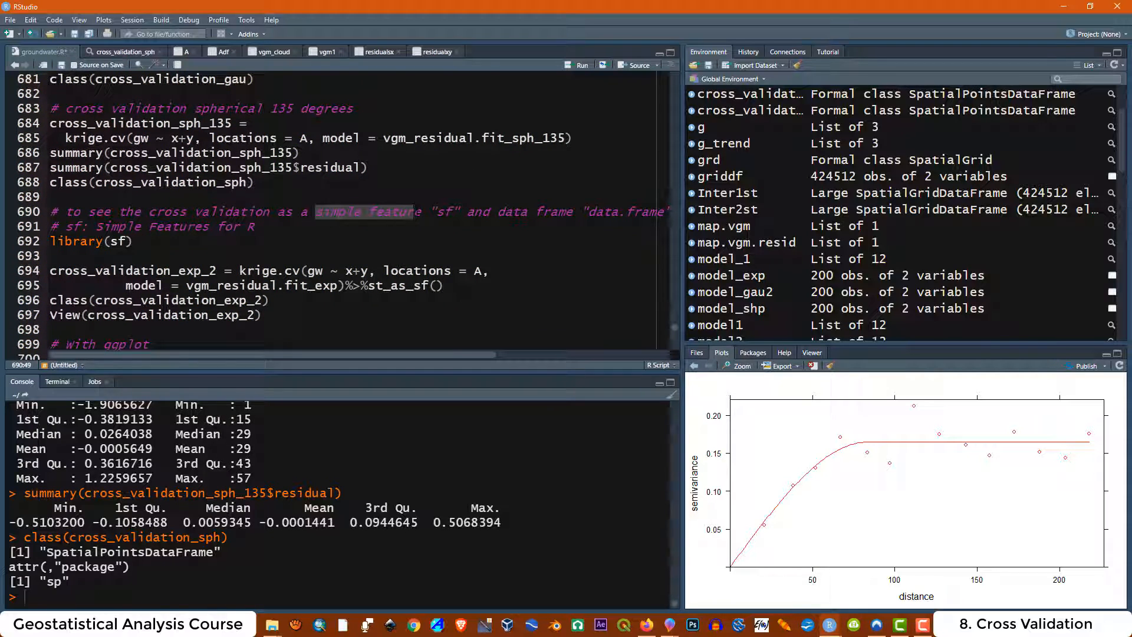
left_click(414, 213)
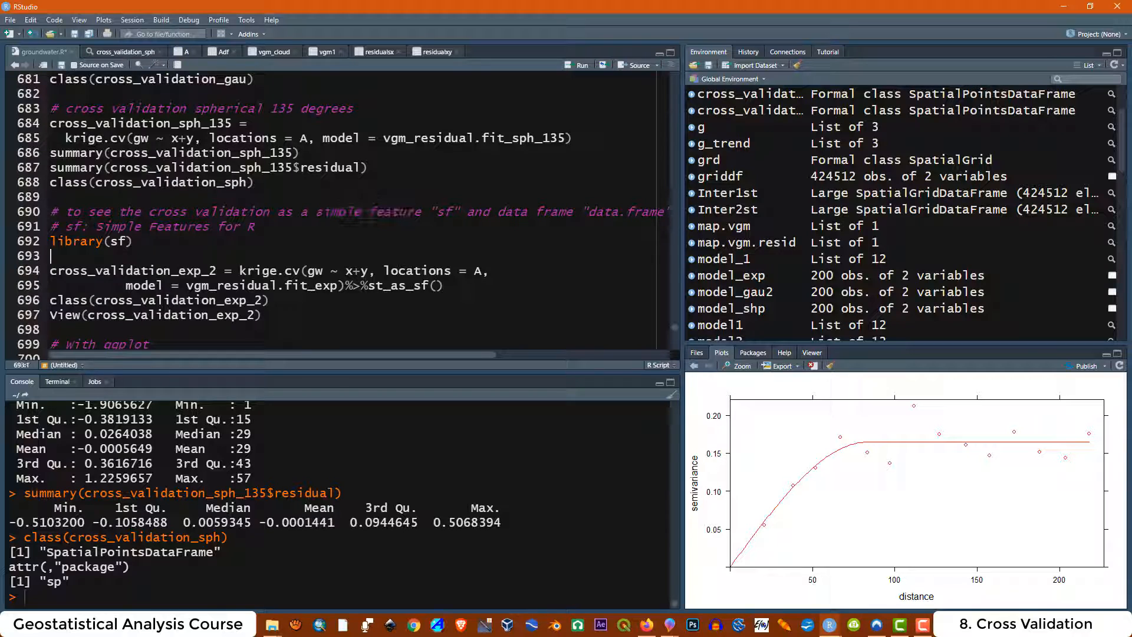
left_click(122, 241)
left_click_drag(134, 241, 51, 211)
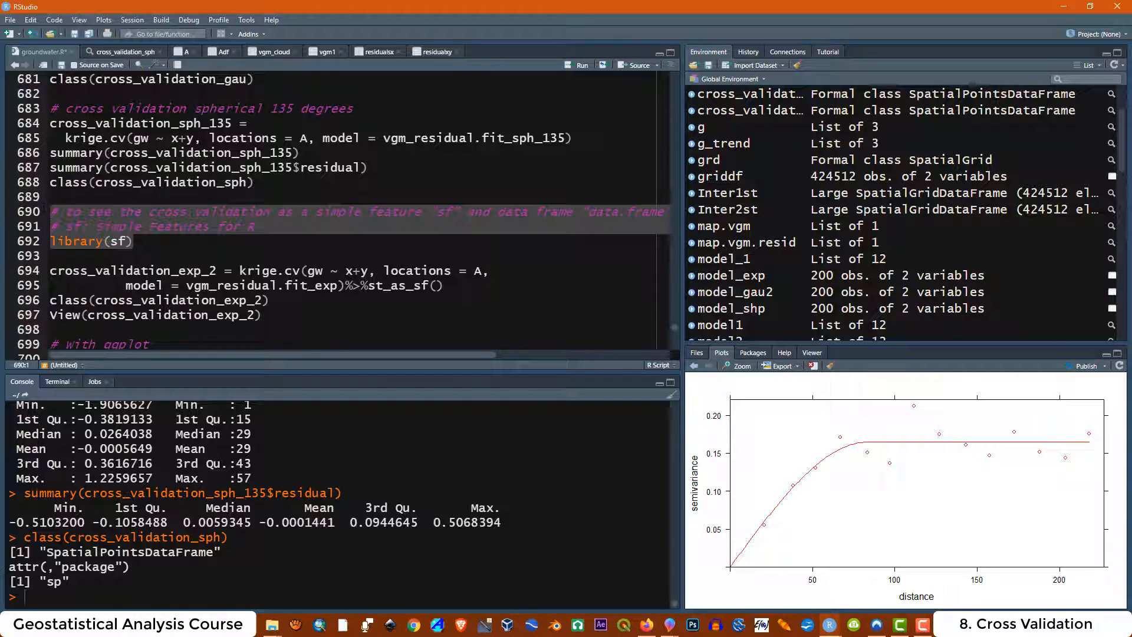
left_click(569, 73)
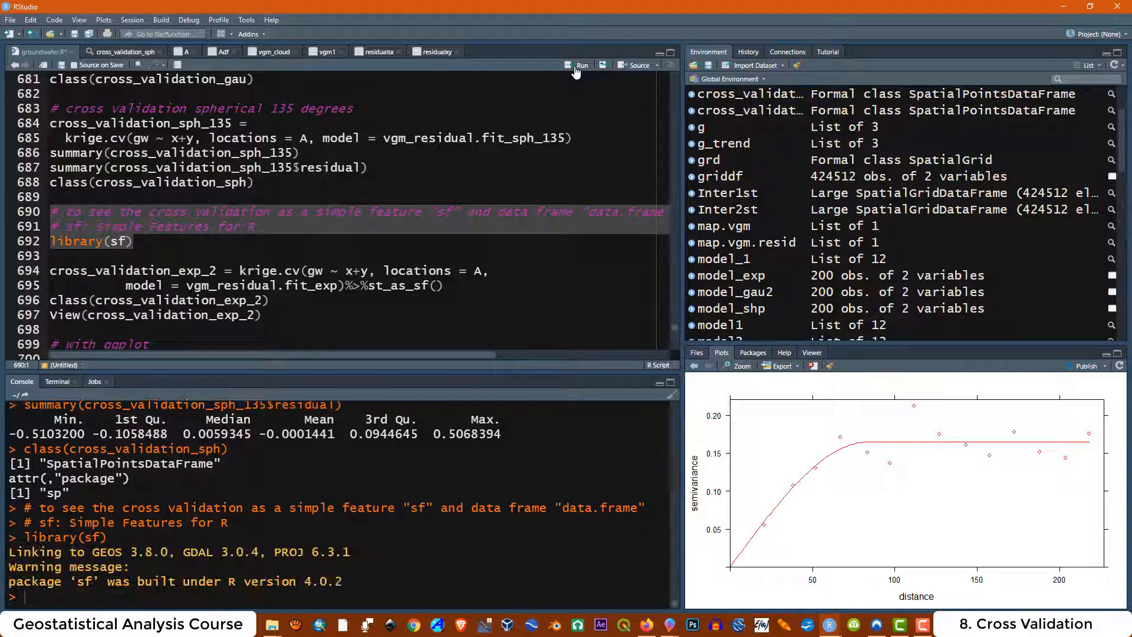
Run the cross_validation_exp_2 kriging call with its %>%st_as_sf() conversion and check the class of the result.
scroll(339, 213, "down", 1)
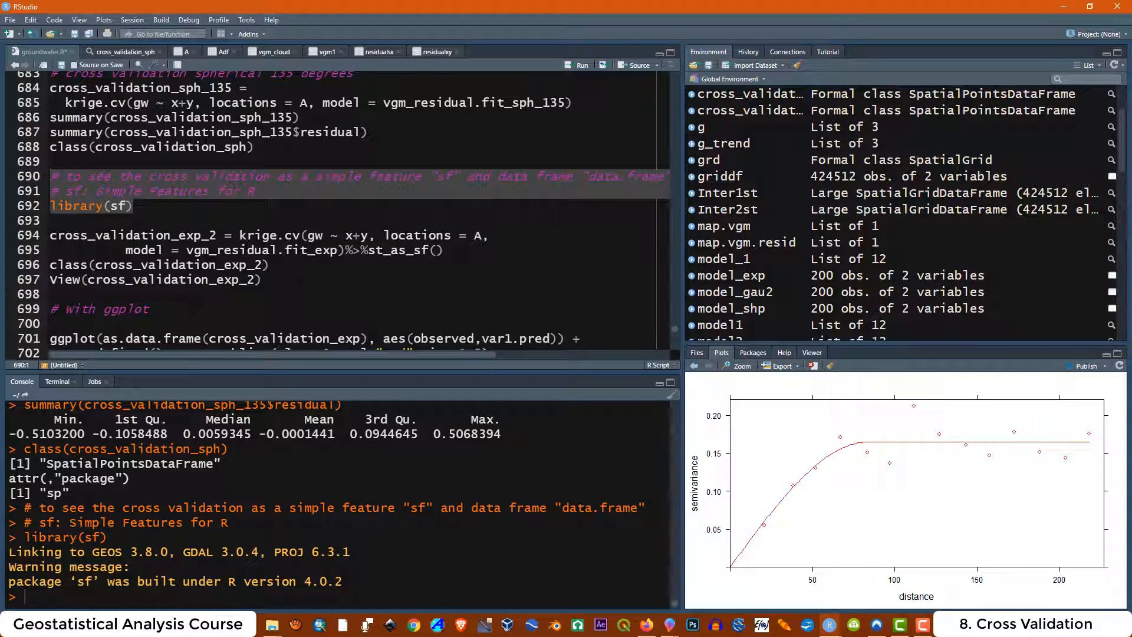
left_click_drag(443, 250, 51, 235)
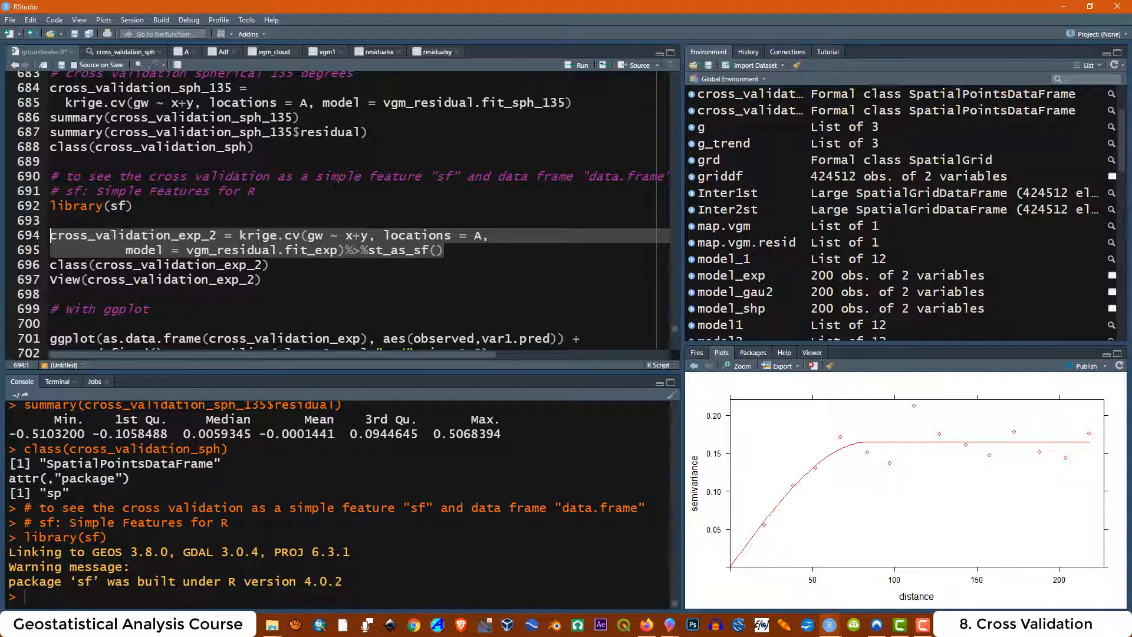
left_click(571, 69)
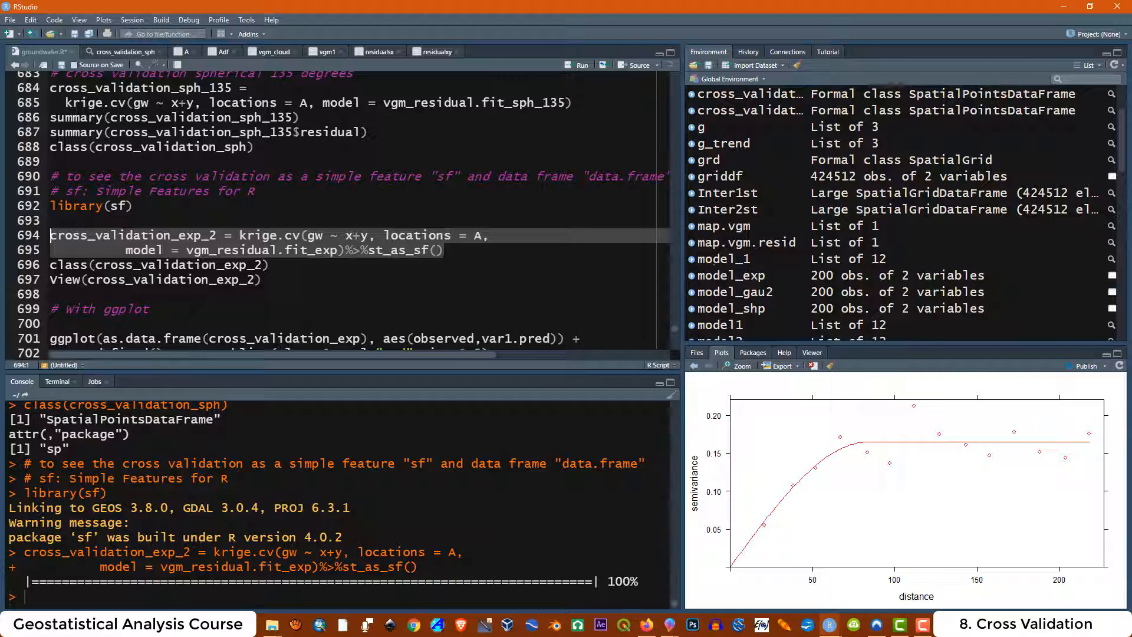
left_click(310, 262)
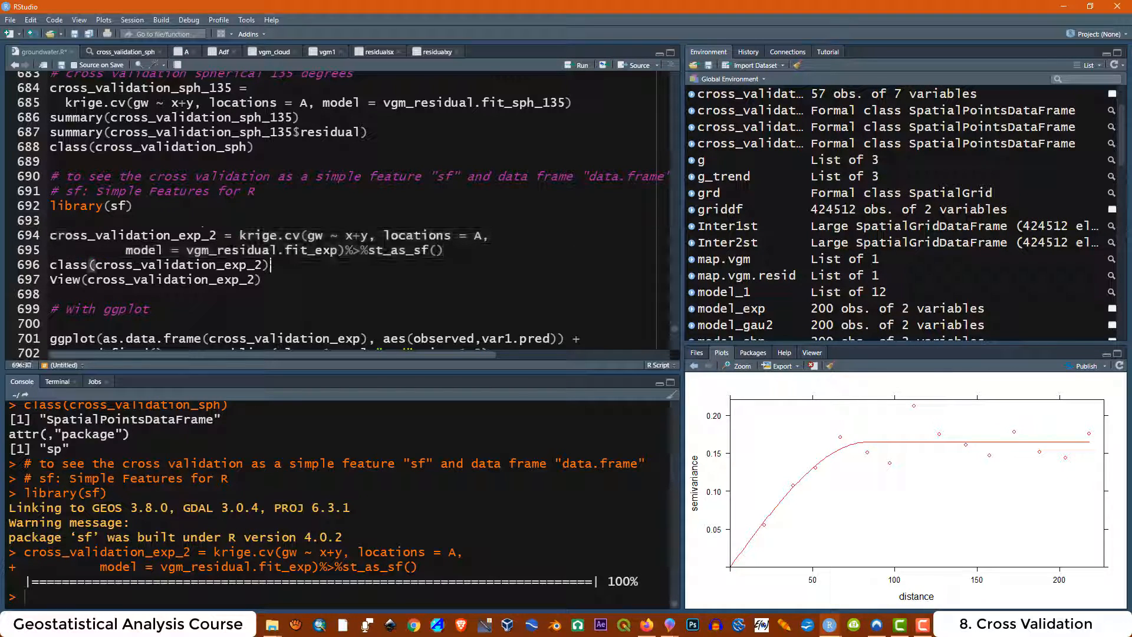
left_click(571, 66)
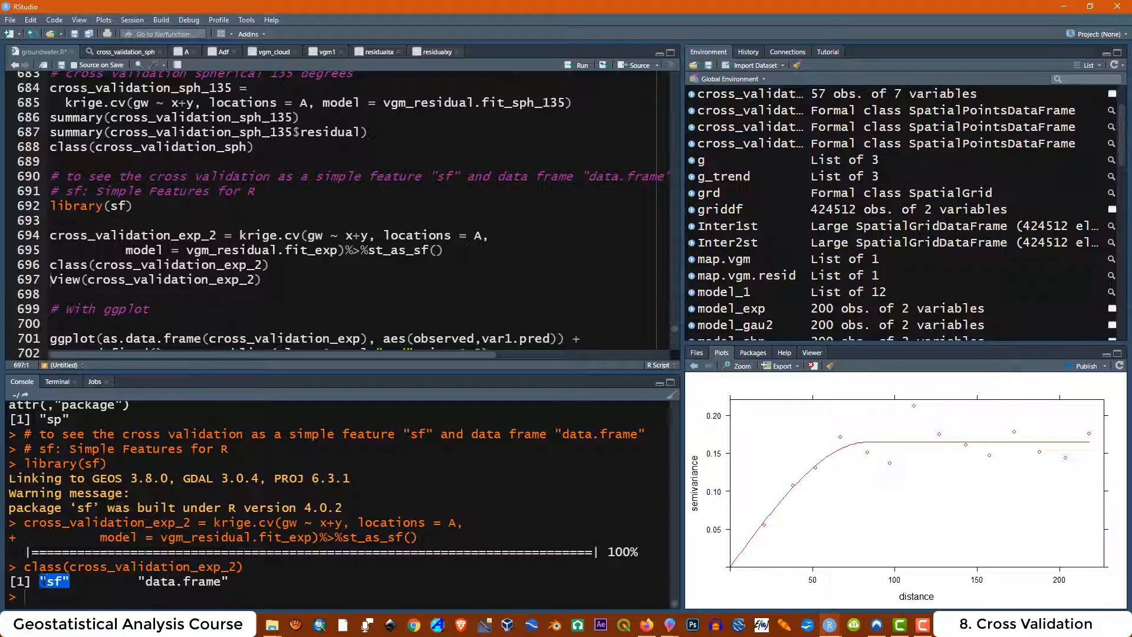
left_click_drag(228, 581, 145, 581)
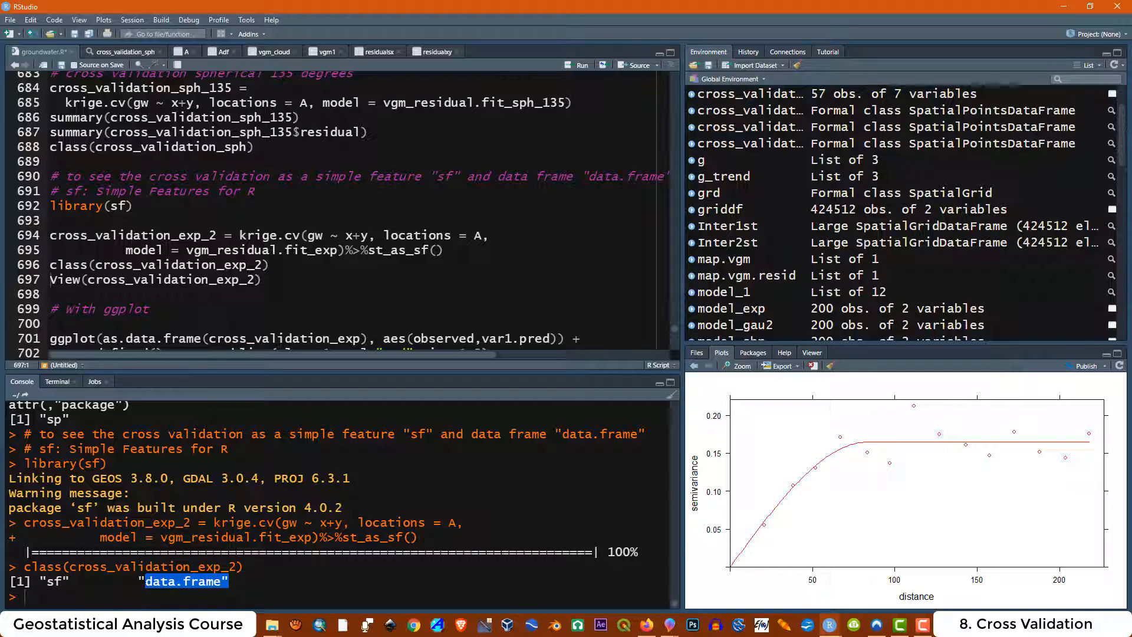
Run class(cross_validation_exp) to compare the class of the unconverted exponential cross validation.
scroll(339, 501, "up", 2)
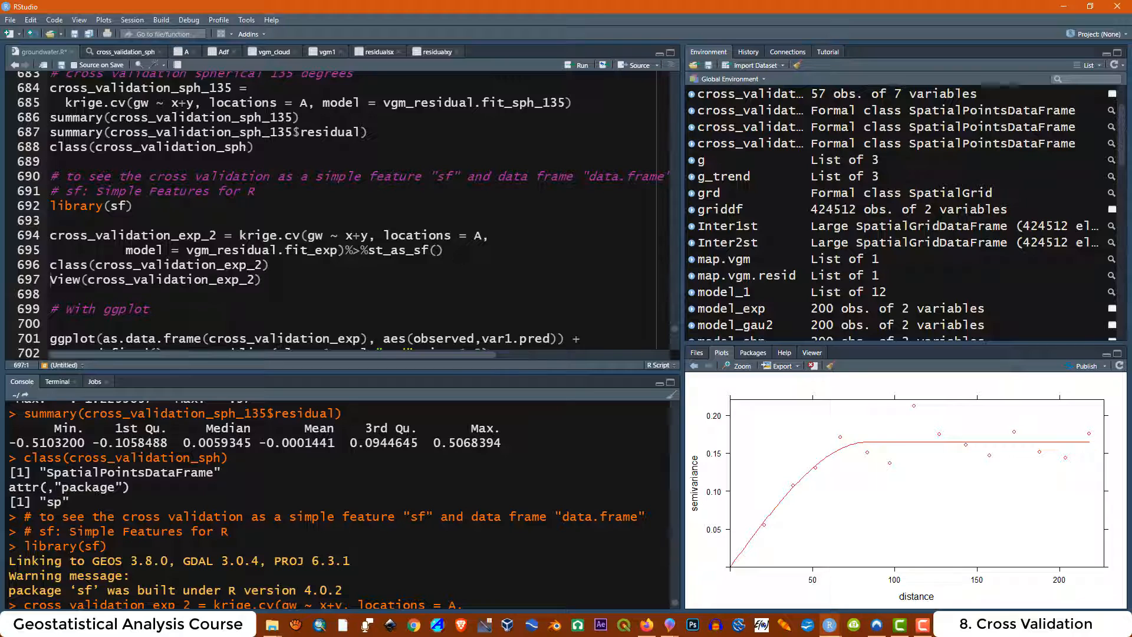
scroll(339, 212, "up", 5)
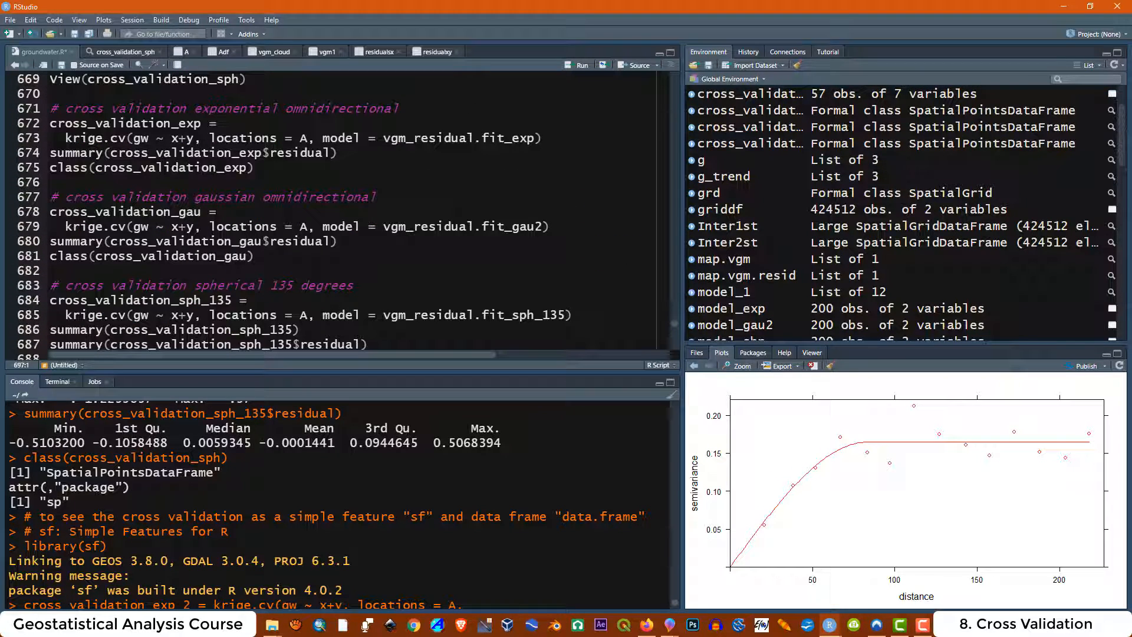
left_click(233, 168)
left_click_drag(253, 167, 50, 167)
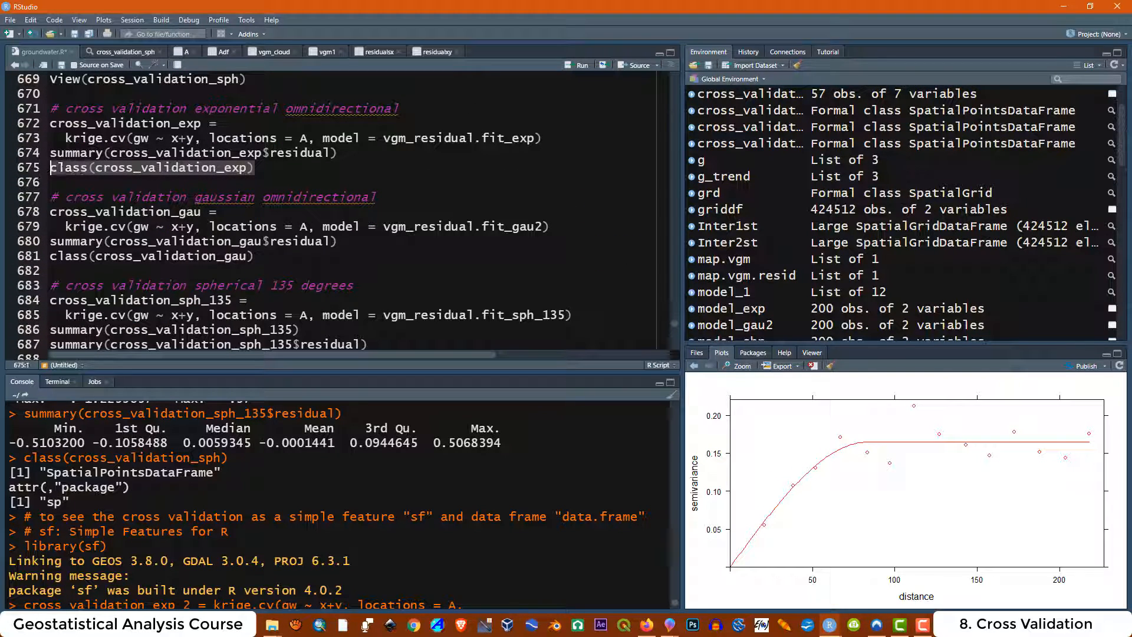
left_click(579, 64)
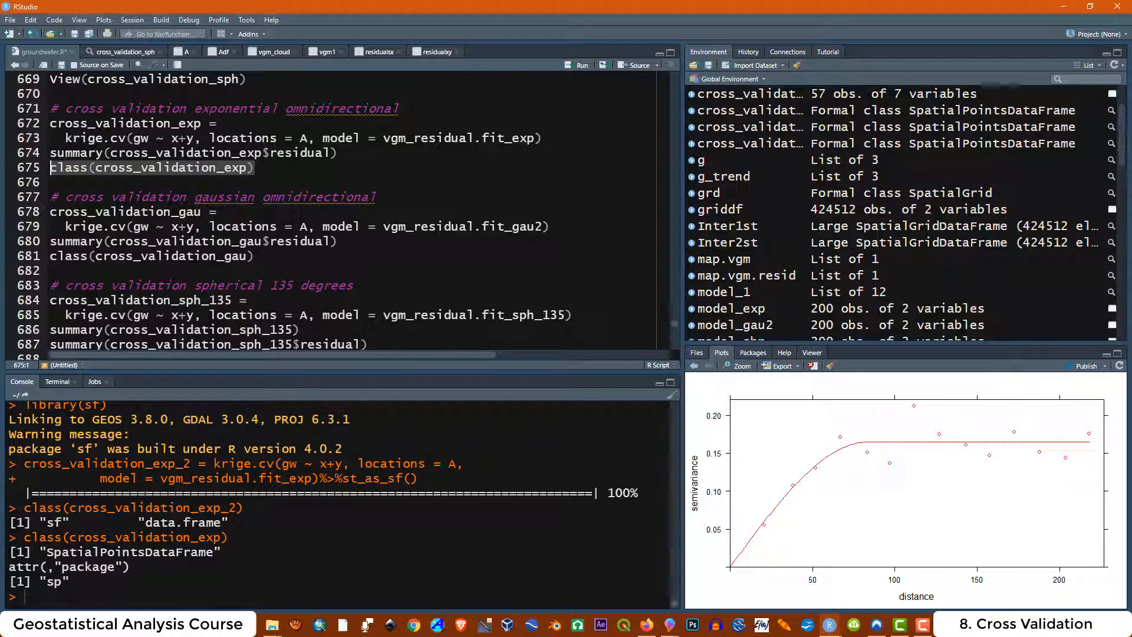
Run View(cross_validation_exp_2) to open the exponential cross validation as a table.
scroll(330, 212, "down", 4)
left_click(202, 285)
left_click_drag(263, 315, 49, 315)
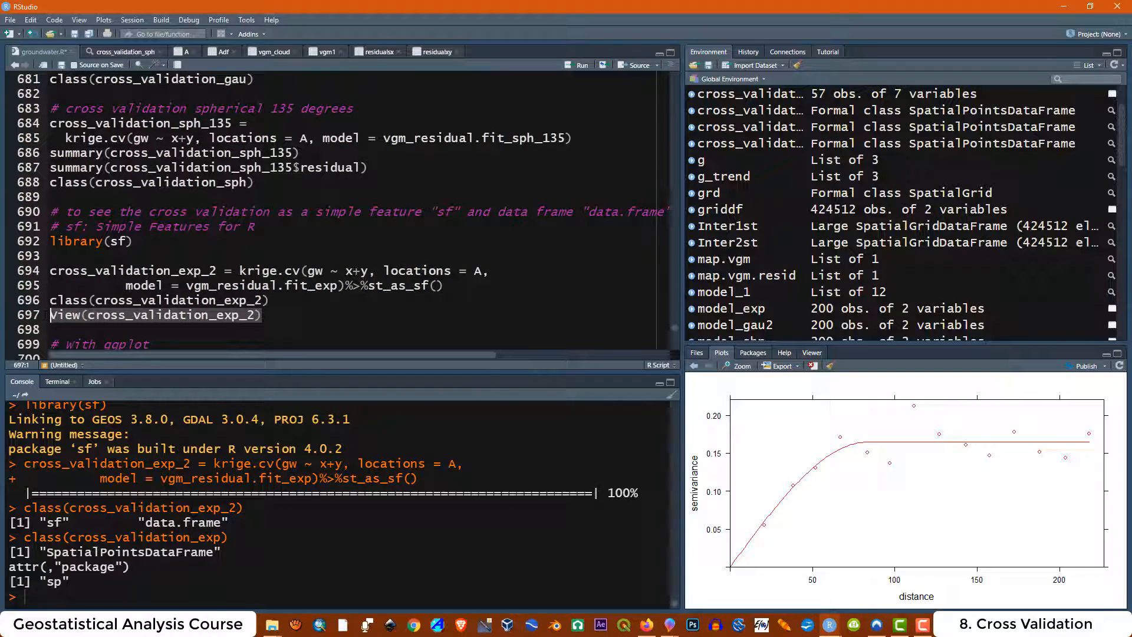
left_click(569, 66)
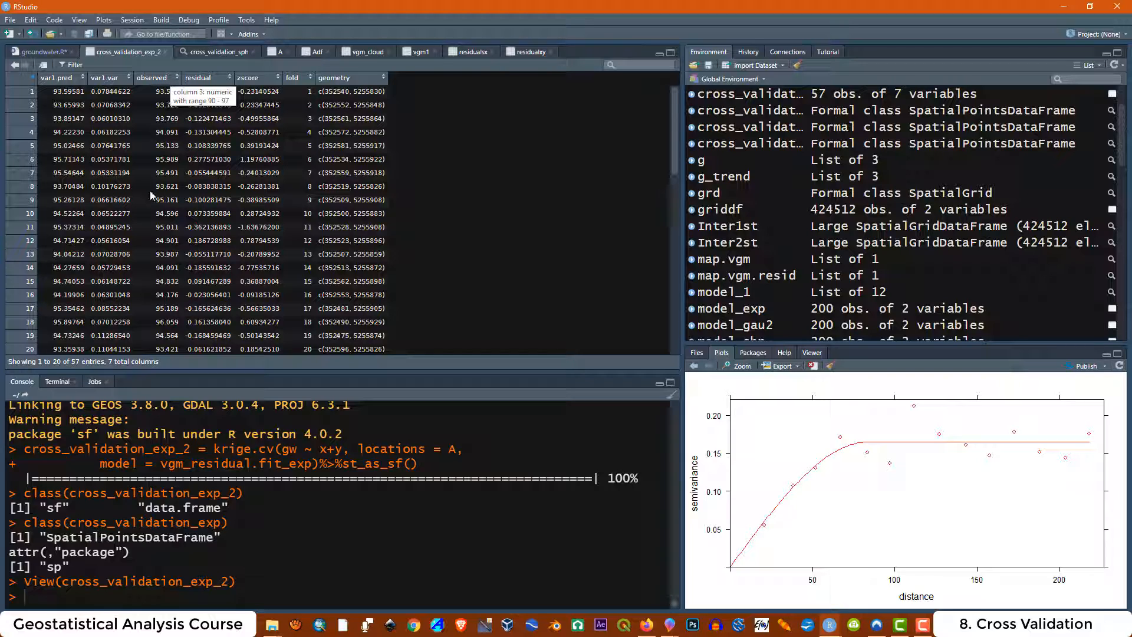
Sort the cross_validation_exp_2 table by descending residual, restore the original row order, and look through all entries.
left_click(213, 81)
left_click(214, 81)
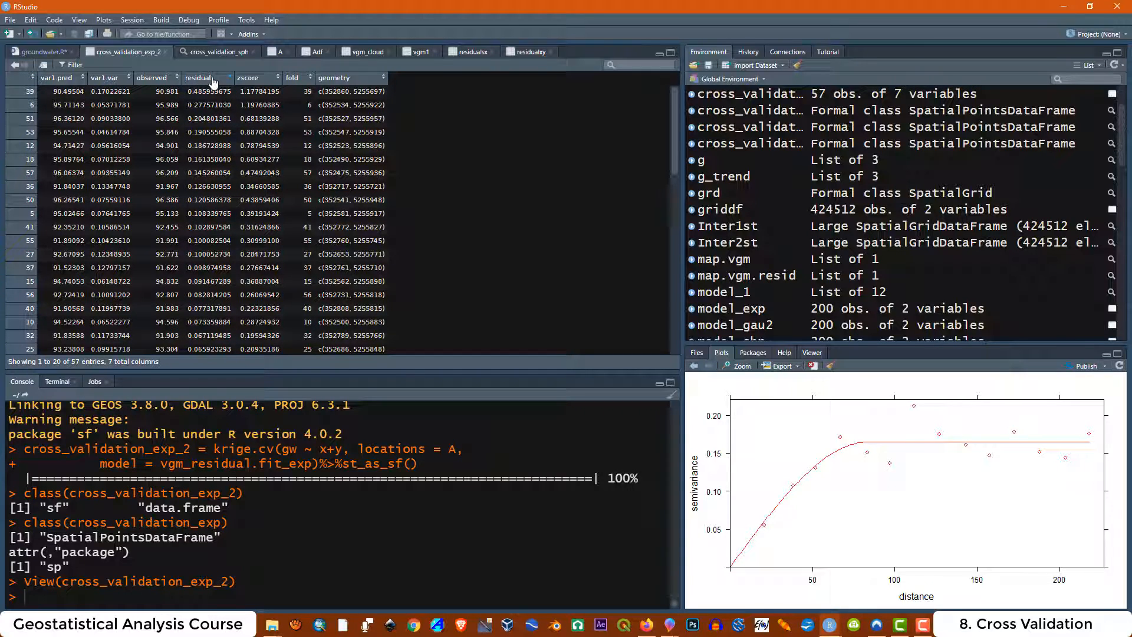
left_click(33, 78)
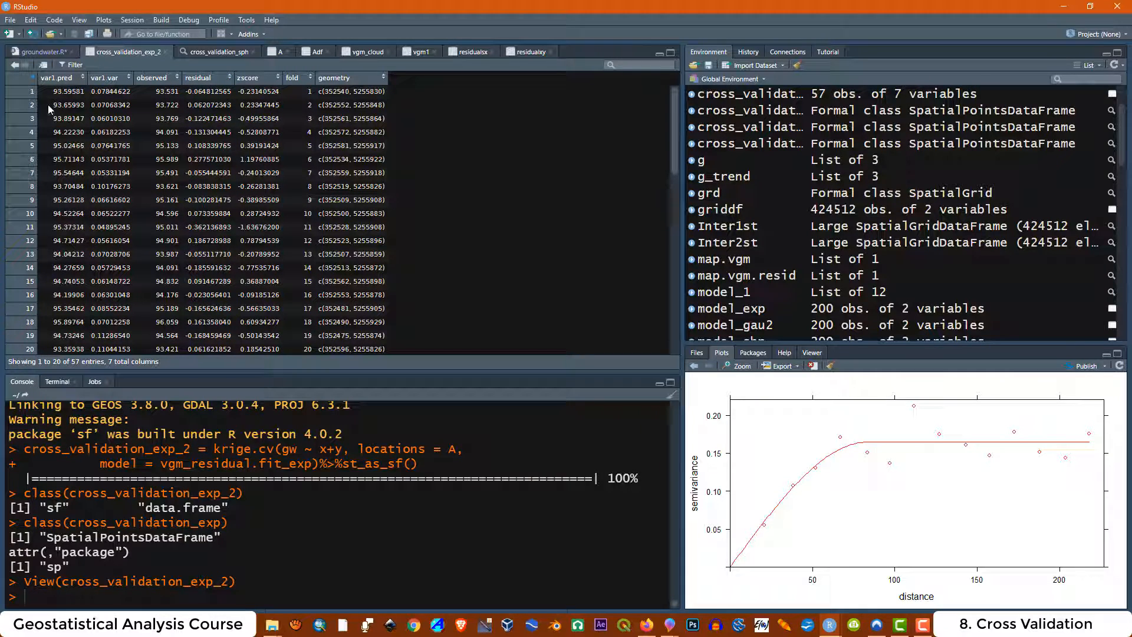
scroll(20, 91, "down", 10)
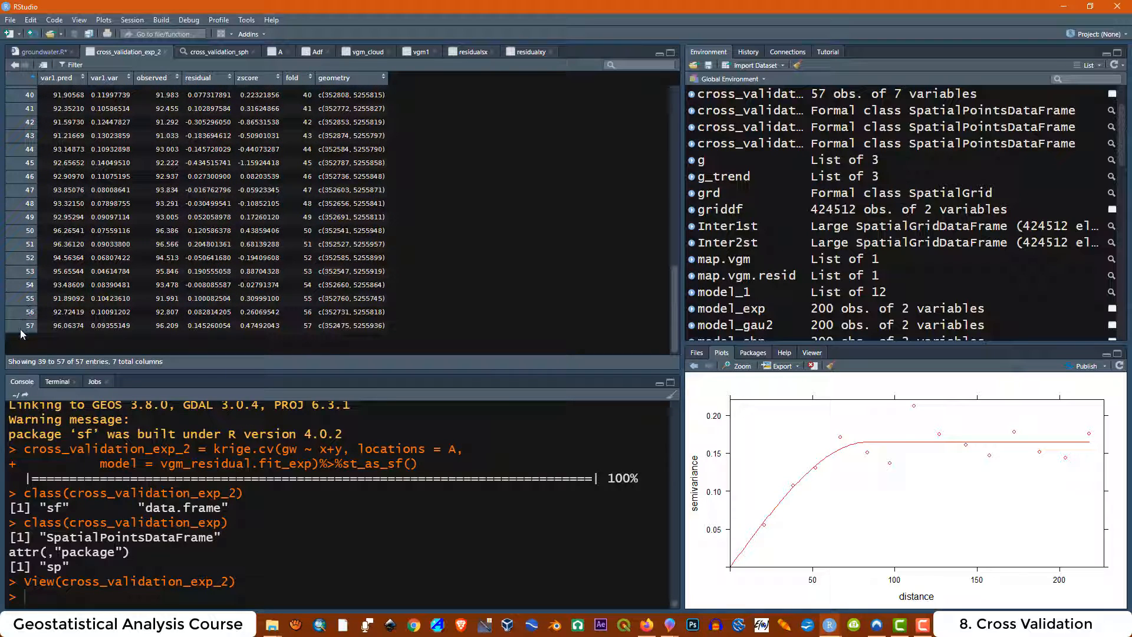
scroll(20, 331, "up", 10)
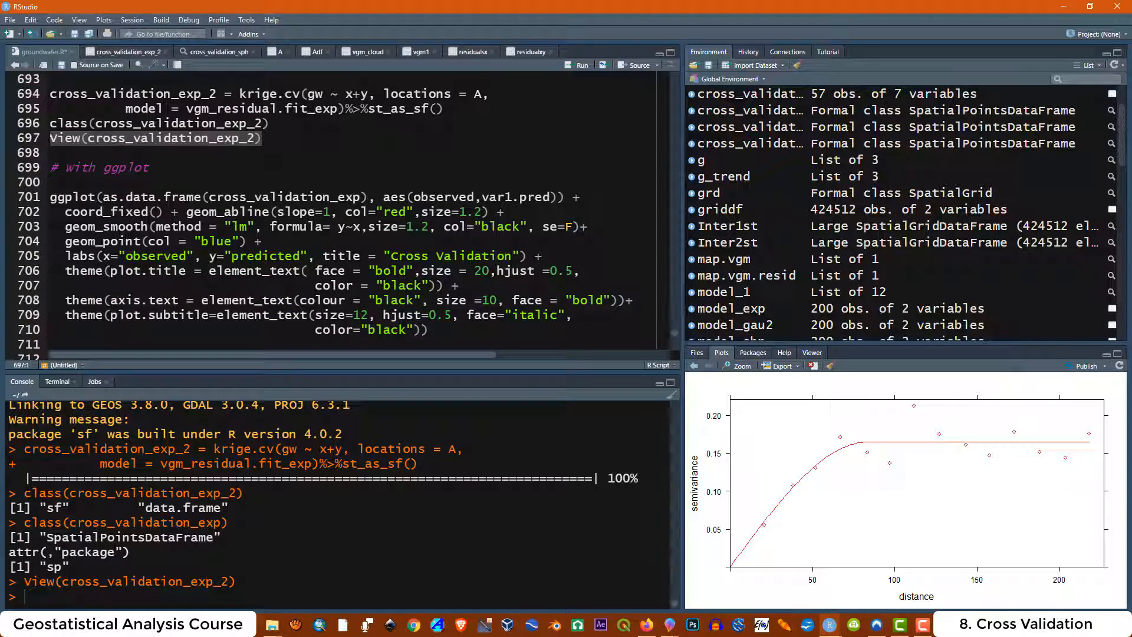
Run the "With ggplot" block to plot observed against predicted values of cross_validation_exp, and open the plot enlarged.
left_click_drag(431, 329, 50, 167)
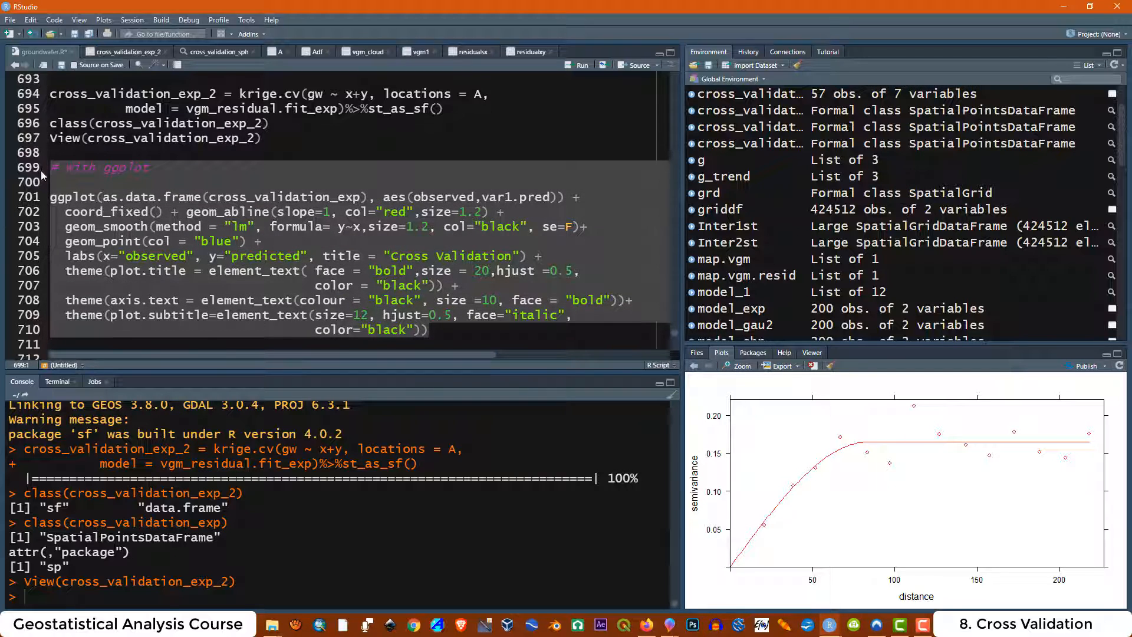
left_click(575, 66)
left_click(729, 368)
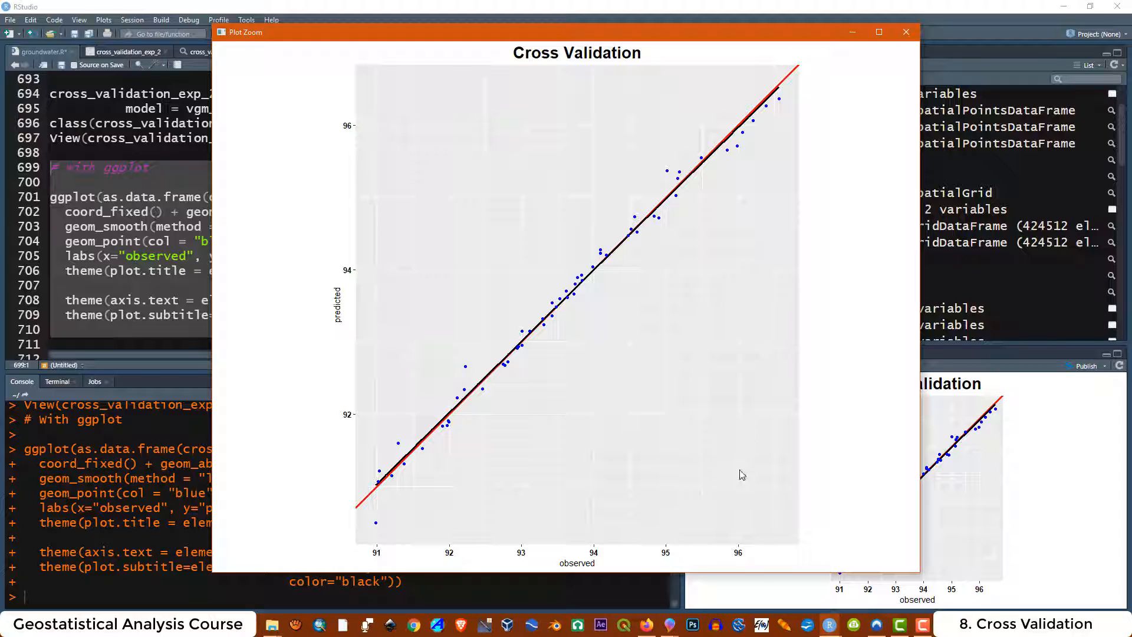
Switch to the Cross Validation diagram in Paint 3D, underline its title, mark near Raw Data in red, and undo both strokes.
mouse_move(673, 630)
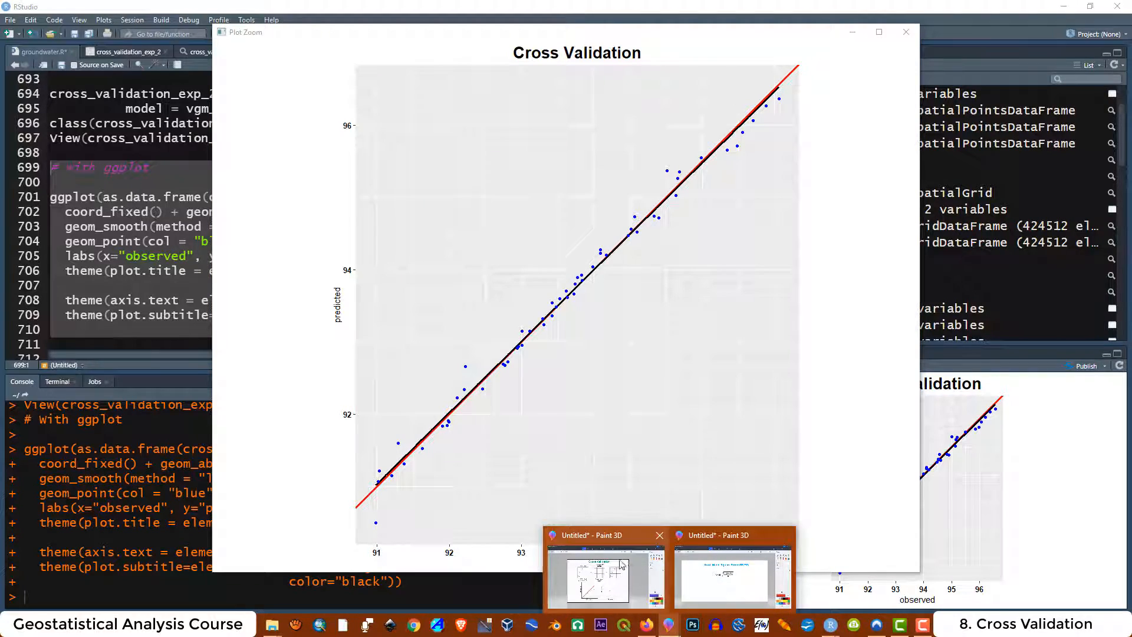
left_click(600, 543)
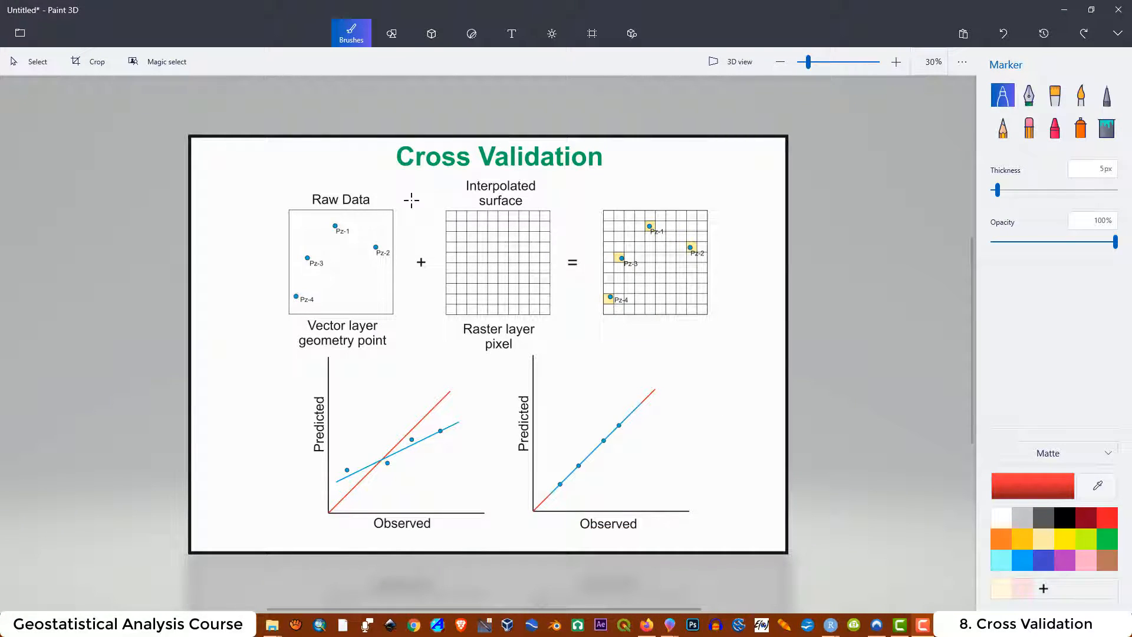
left_click_drag(395, 171, 603, 168)
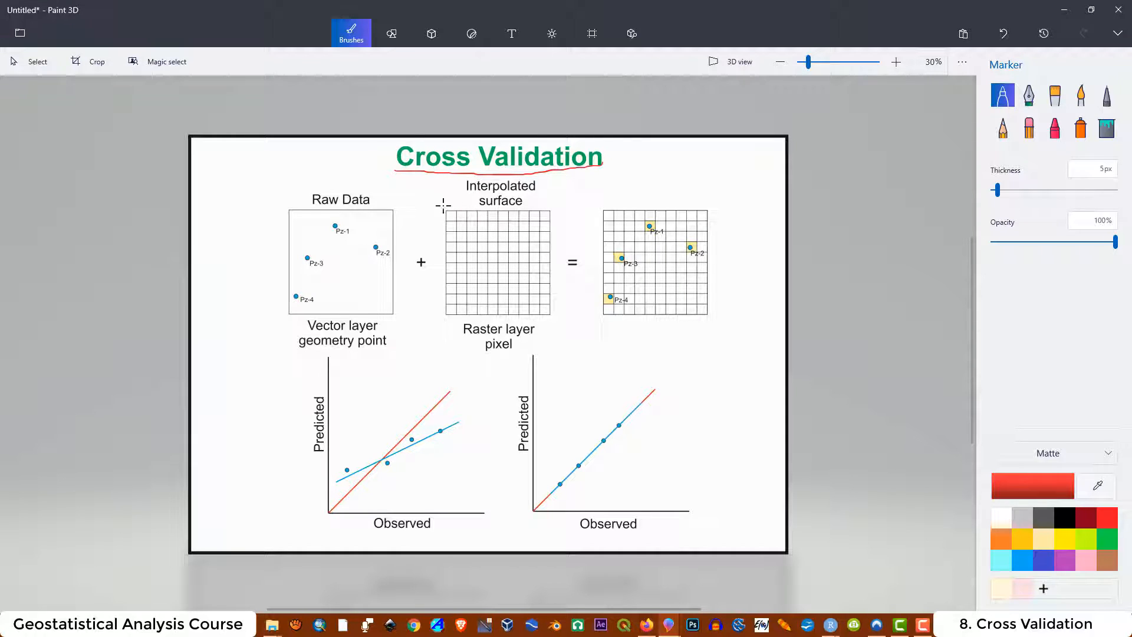
key("ctrl+z")
mouse_move(299, 206)
left_mouse_down()
mouse_move(380, 196)
mouse_move(324, 185)
mouse_move(298, 197)
mouse_move(318, 208)
left_mouse_up()
key("ctrl+z")
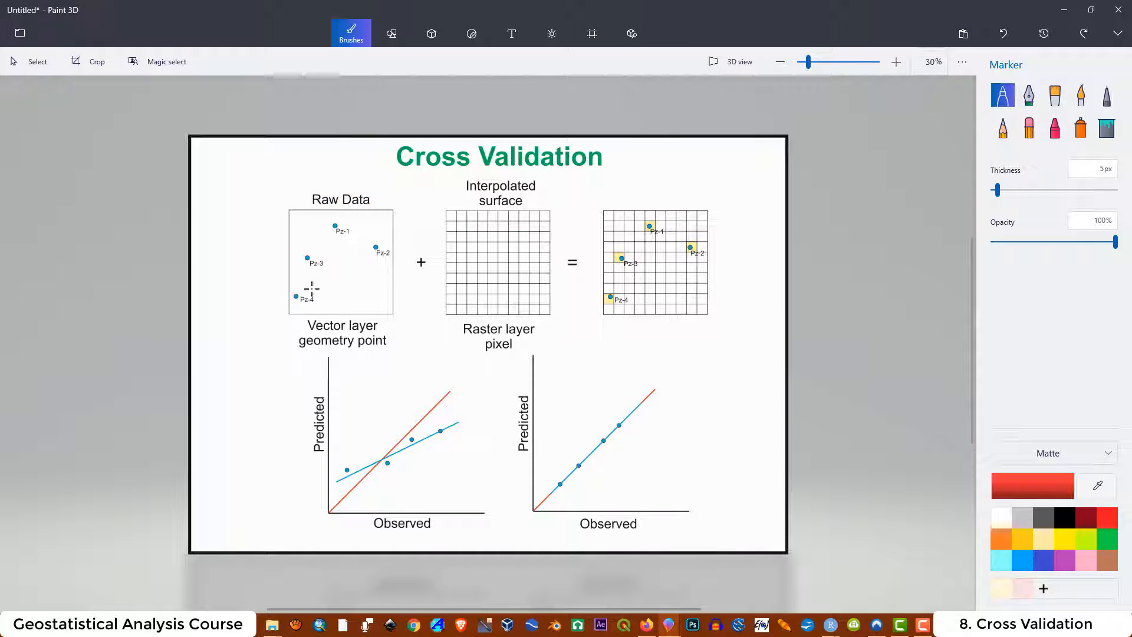
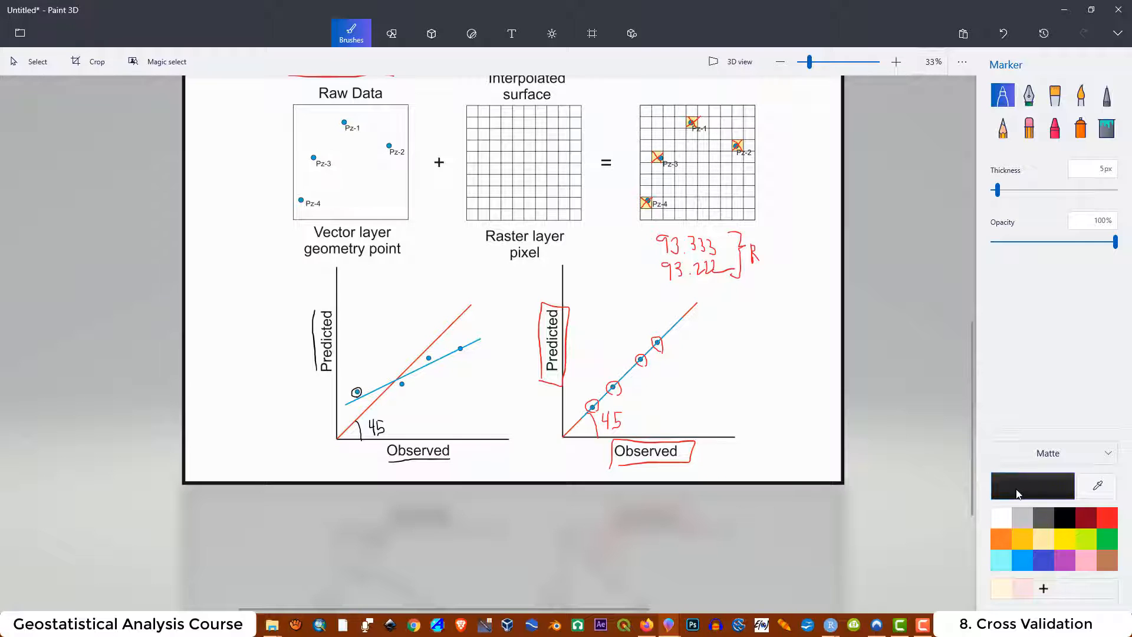
Return to the enlarged Cross Validation plot, examine its points against the red and black lines, and close it.
mouse_move(832, 634)
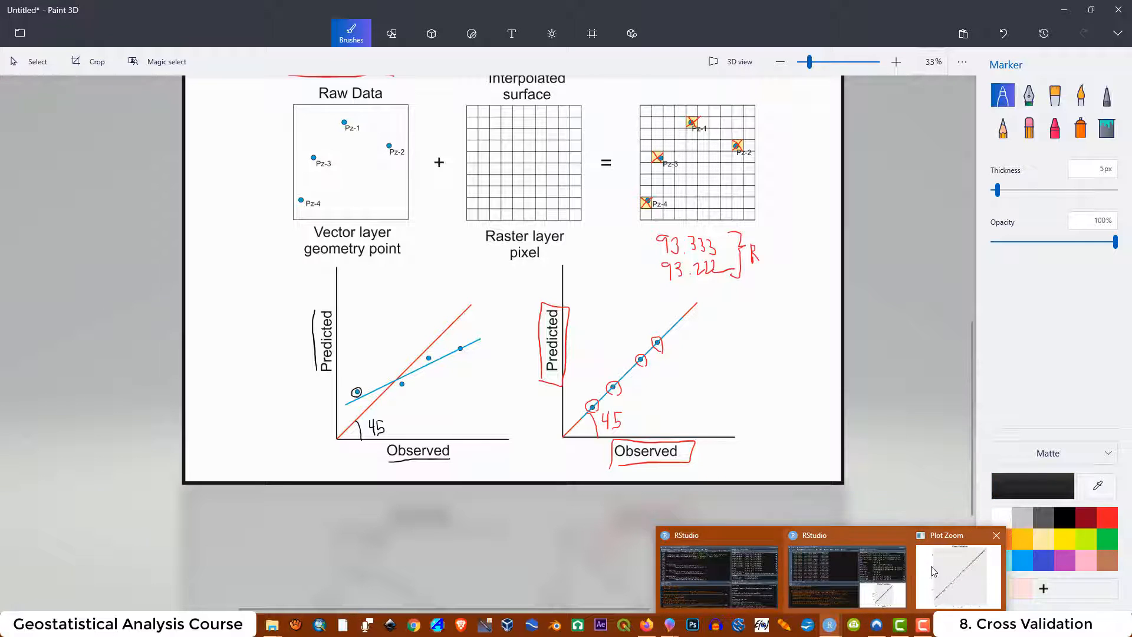
left_click(952, 581)
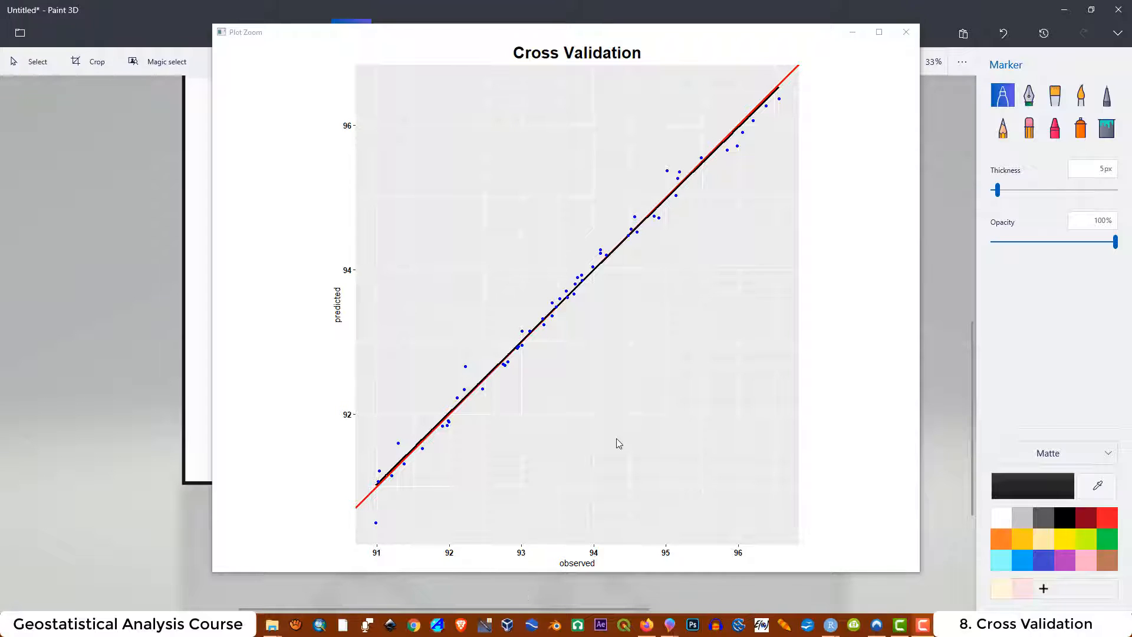
left_click(909, 35)
left_click(908, 37)
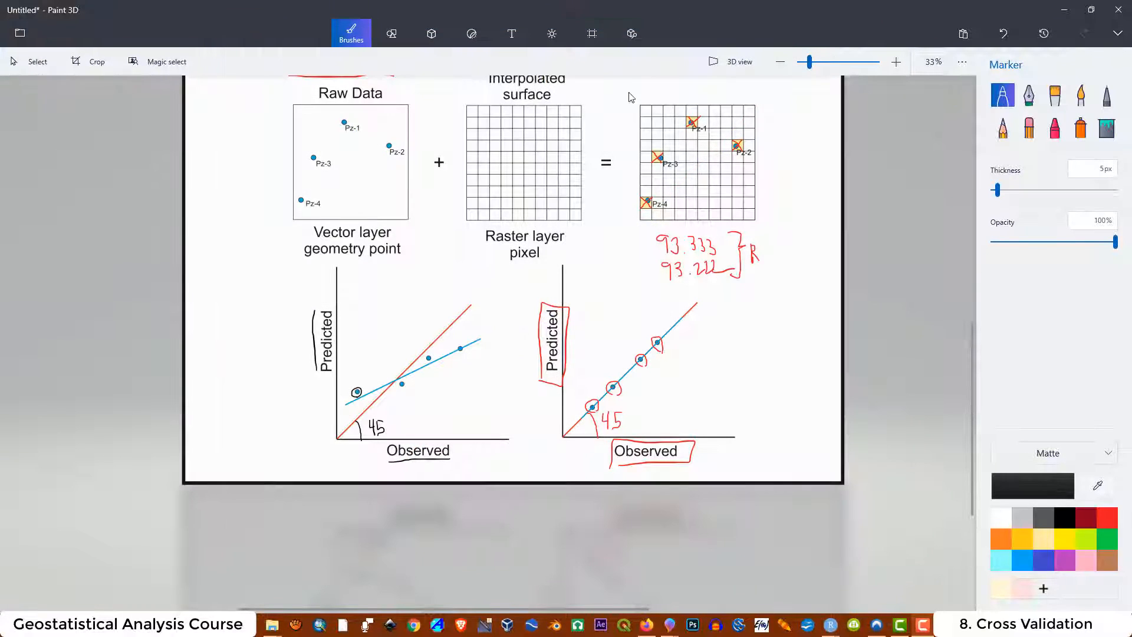
Switch back to the RStudio script, run the 10-bin grey residual histogram block for cross_validation_exp, and inspect the plot enlarged before closing it.
mouse_move(828, 628)
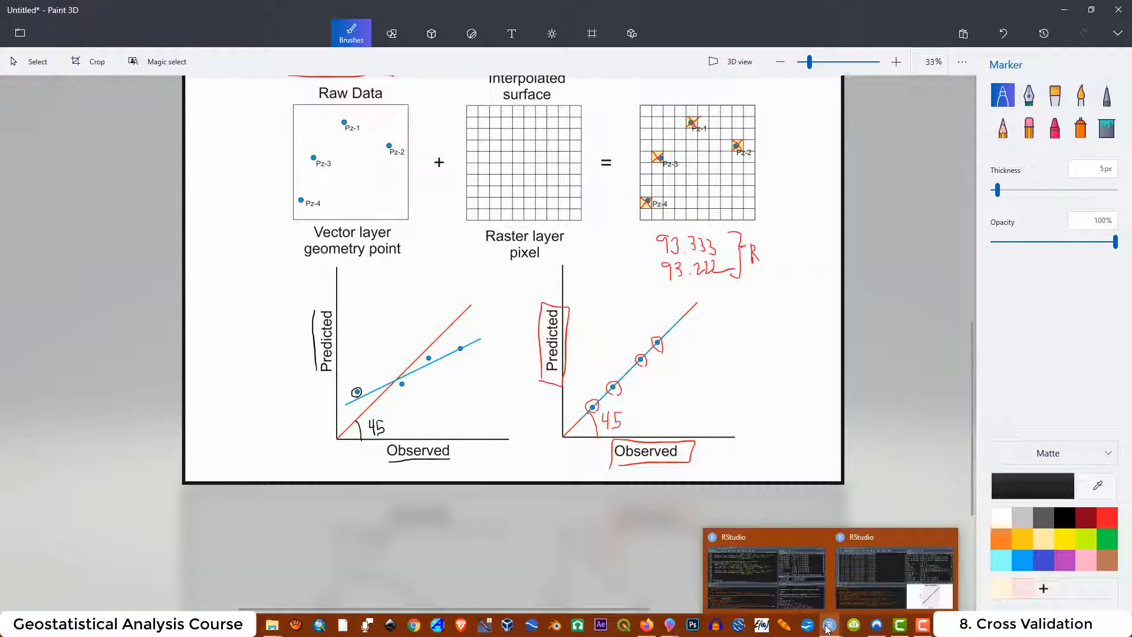
left_click(868, 530)
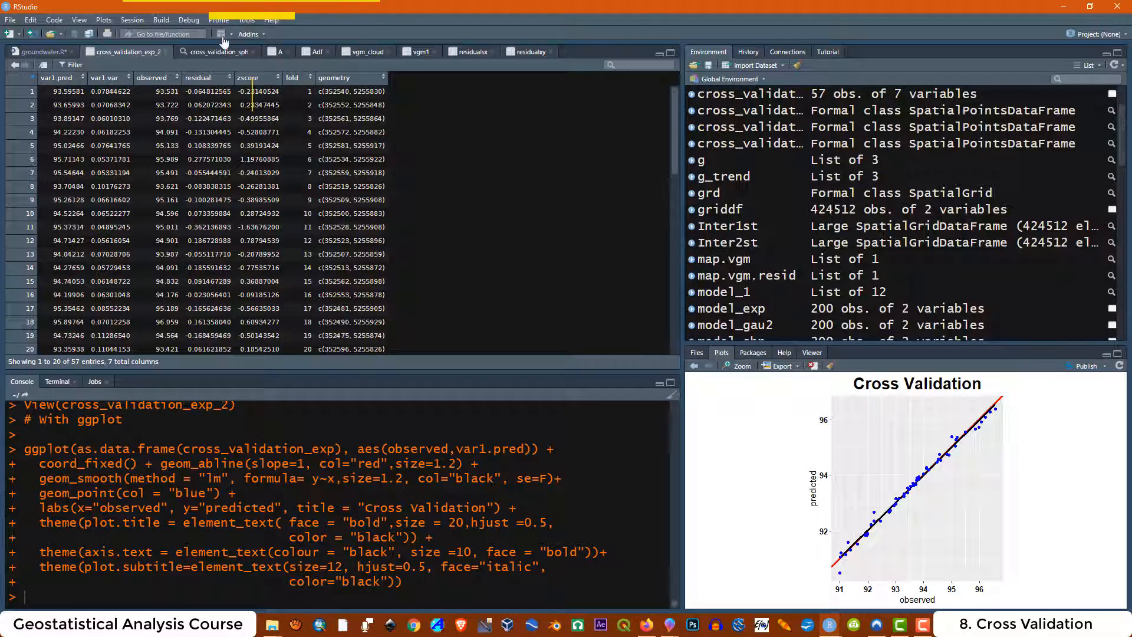
left_click(30, 51)
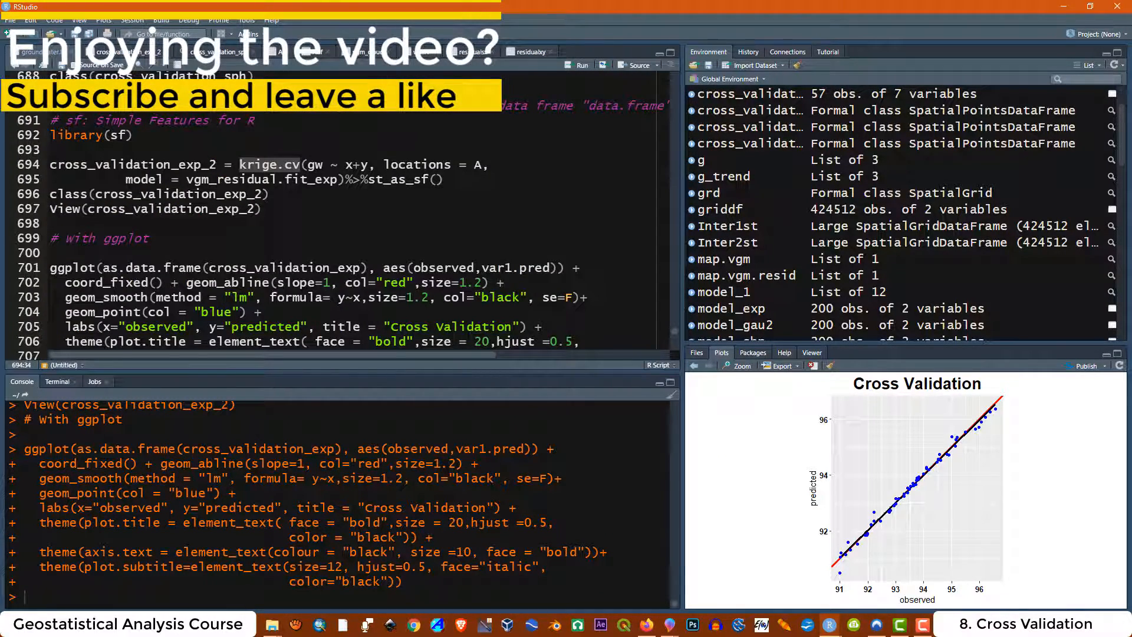
scroll(330, 218, "down", 1)
left_click(177, 188)
scroll(330, 218, "down", 5)
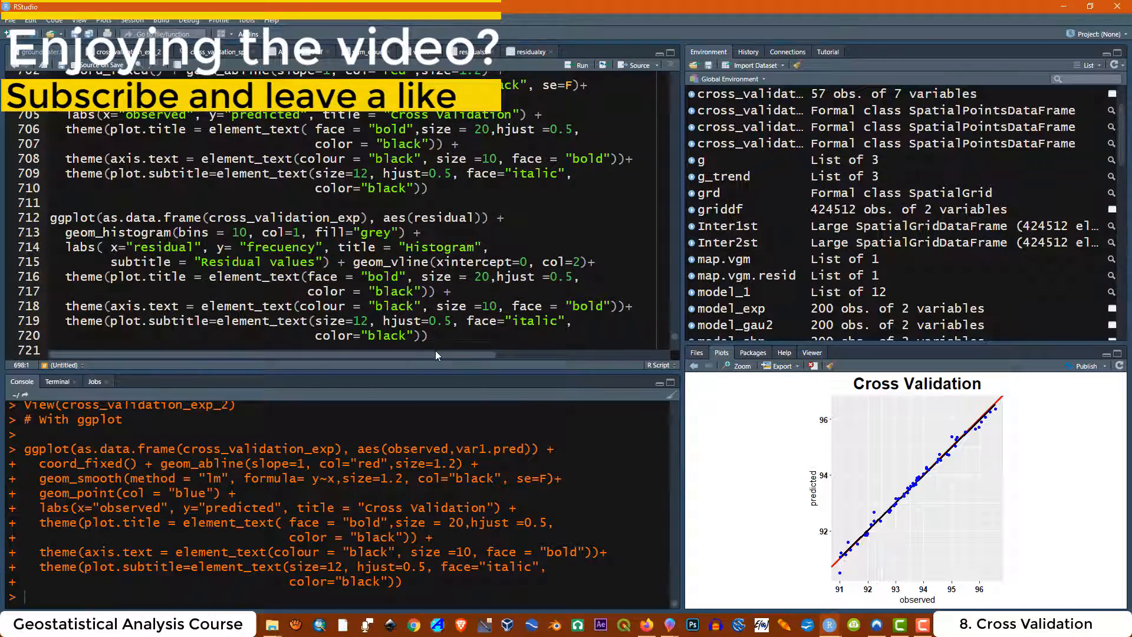
left_click_drag(430, 336, 51, 217)
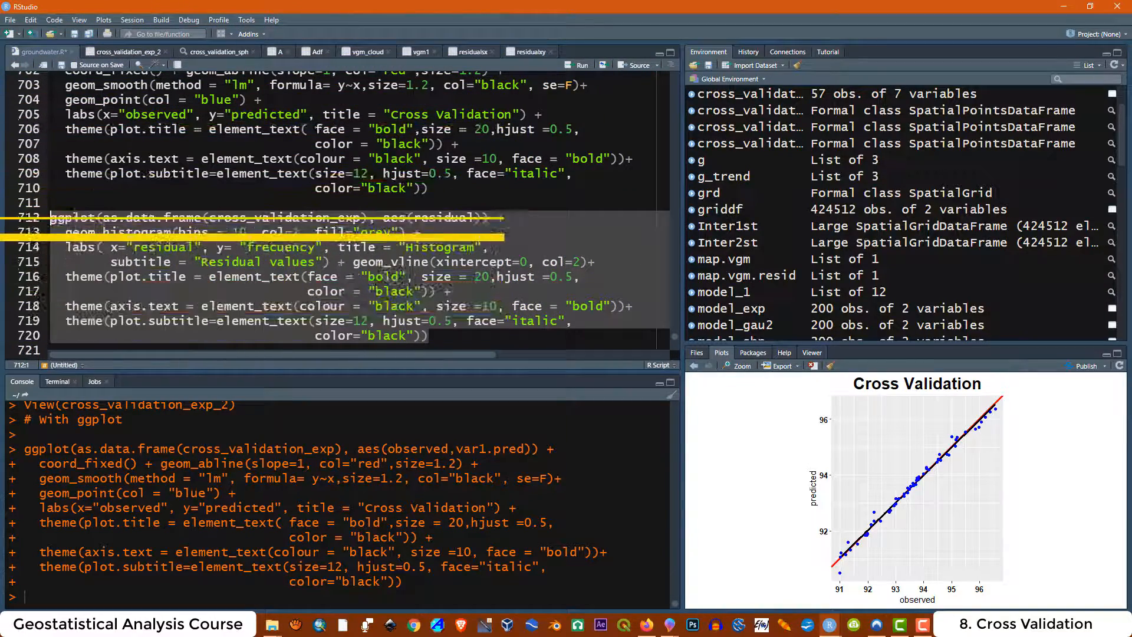
left_click(575, 66)
left_click(739, 366)
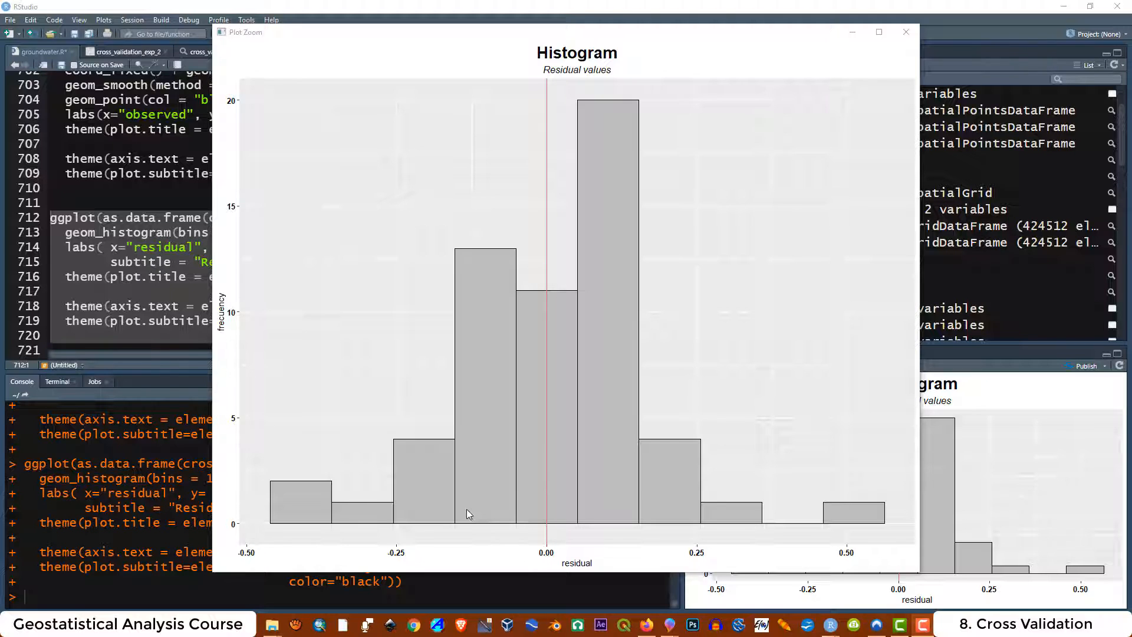
left_click(906, 33)
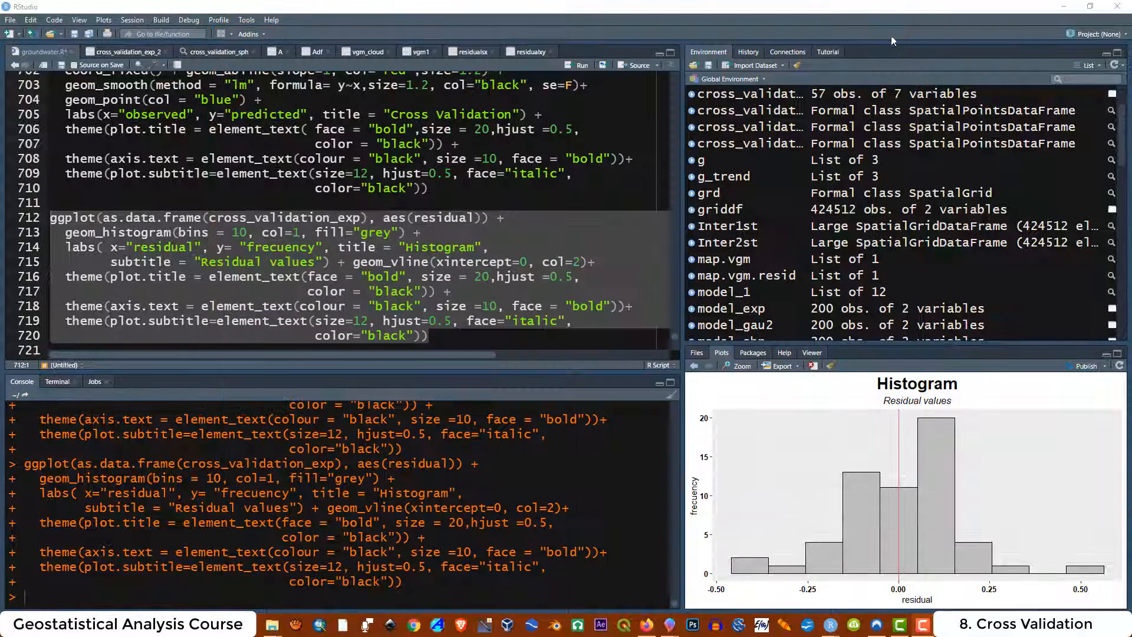
Find the root-mean-square error section of the script and switch to the RMSE formula in Paint 3D.
scroll(348, 259, "down", 3)
scroll(354, 245, "down", 1)
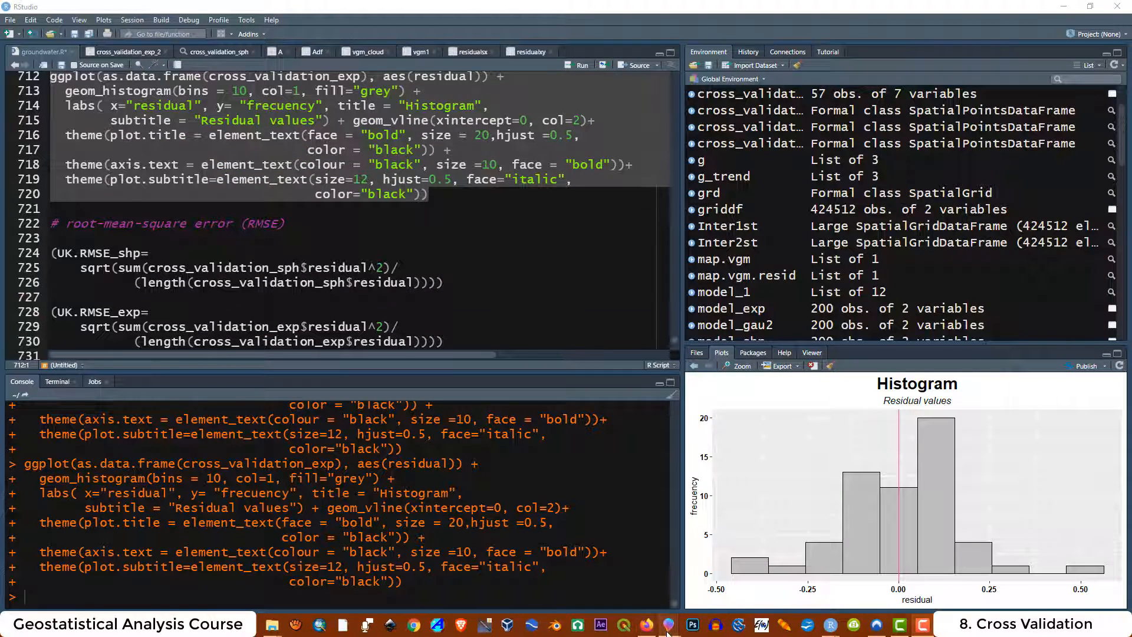
mouse_move(669, 633)
left_click(725, 538)
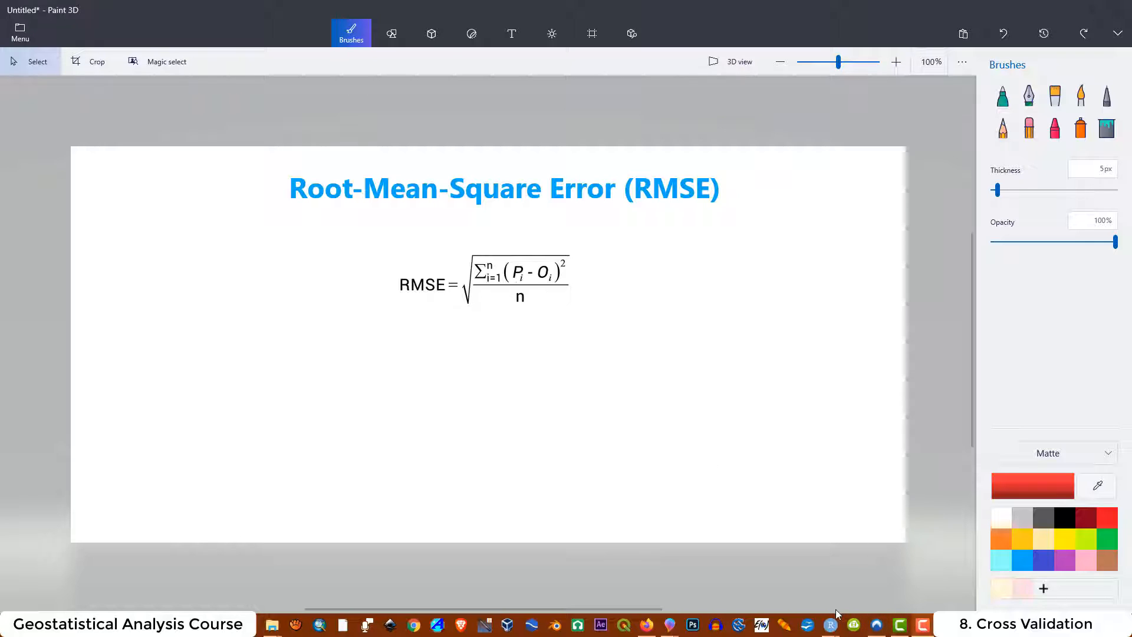
Switch to the RStudio script and examine the UK.RMSE_shp variable name and its square-root expression in the RMSE section.
mouse_move(831, 627)
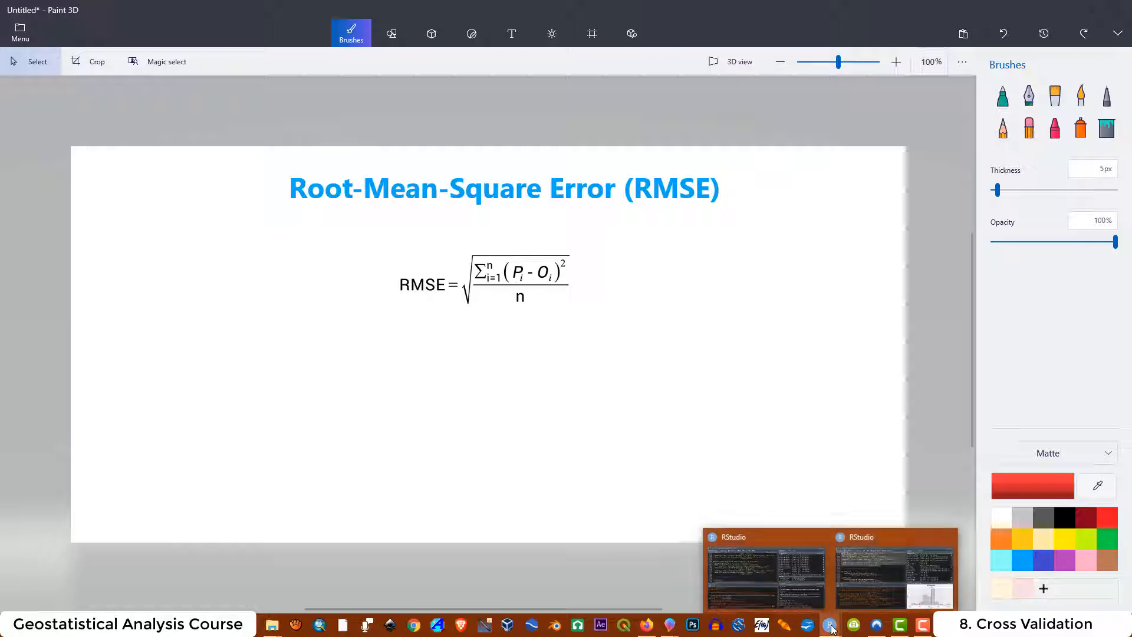
left_click(886, 535)
scroll(345, 218, "down", 1)
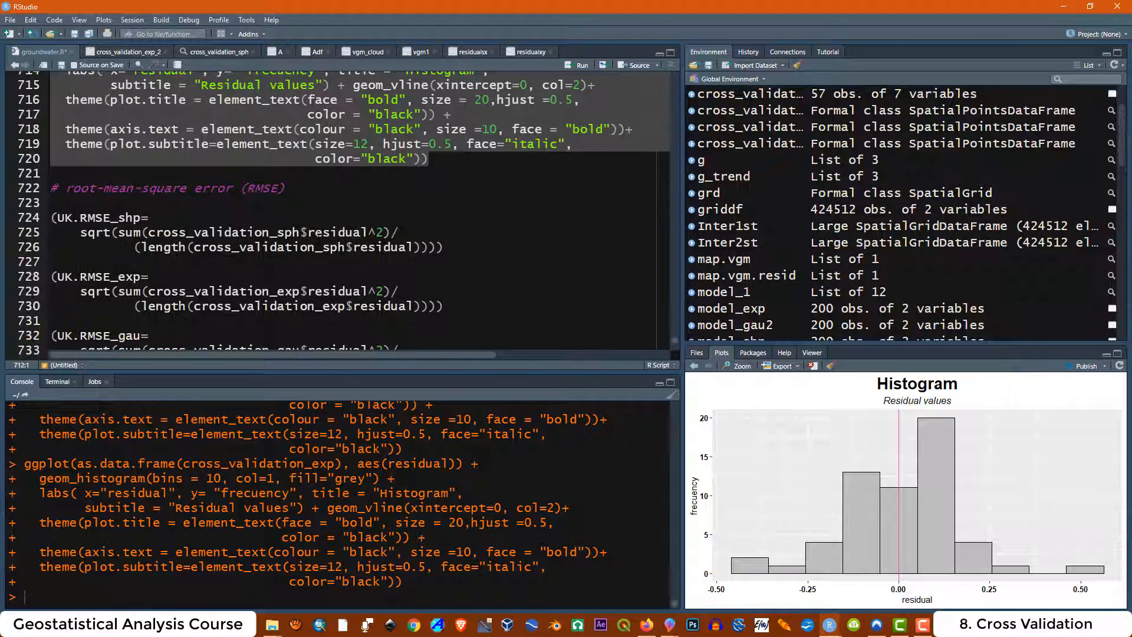
left_click(135, 218)
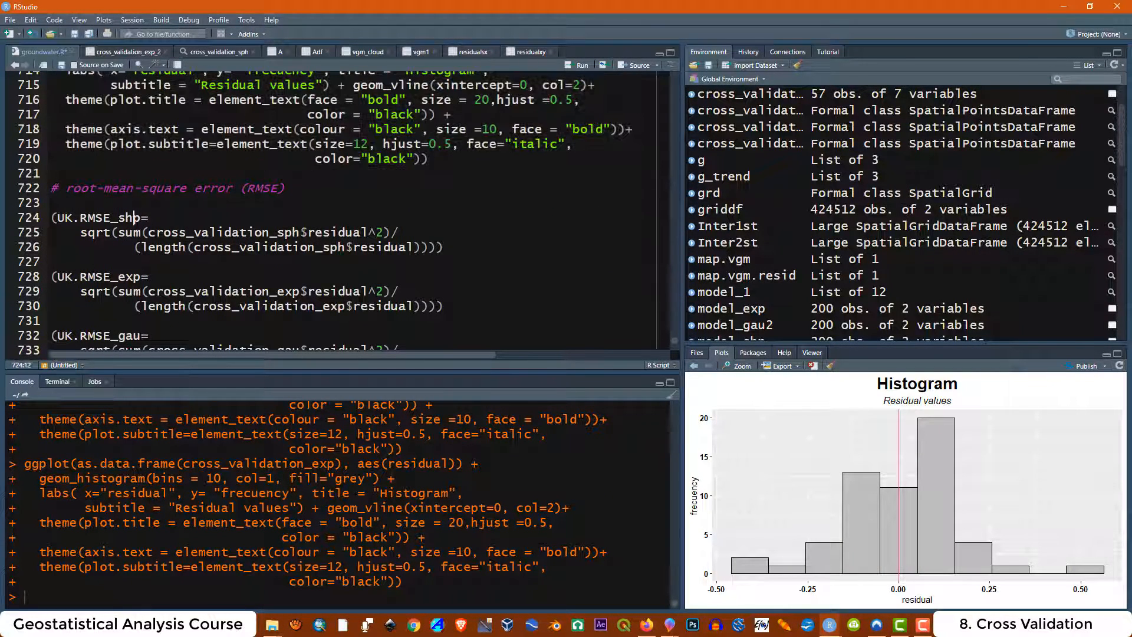
left_click_drag(119, 218, 59, 218)
left_click(147, 218)
left_click(218, 232)
left_click_drag(143, 218, 120, 218)
left_click(152, 277)
Run the RMSE section from its comment through the UK.RMSE_shp calculation for cross_validation_sph.
left_click_drag(444, 247, 51, 188)
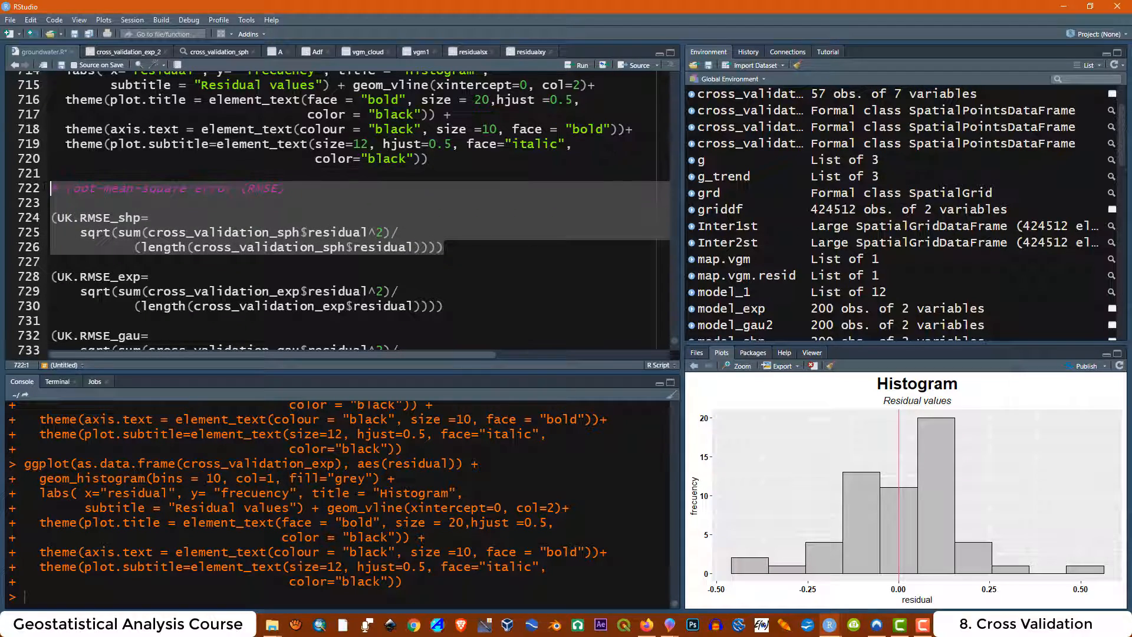
left_click(573, 68)
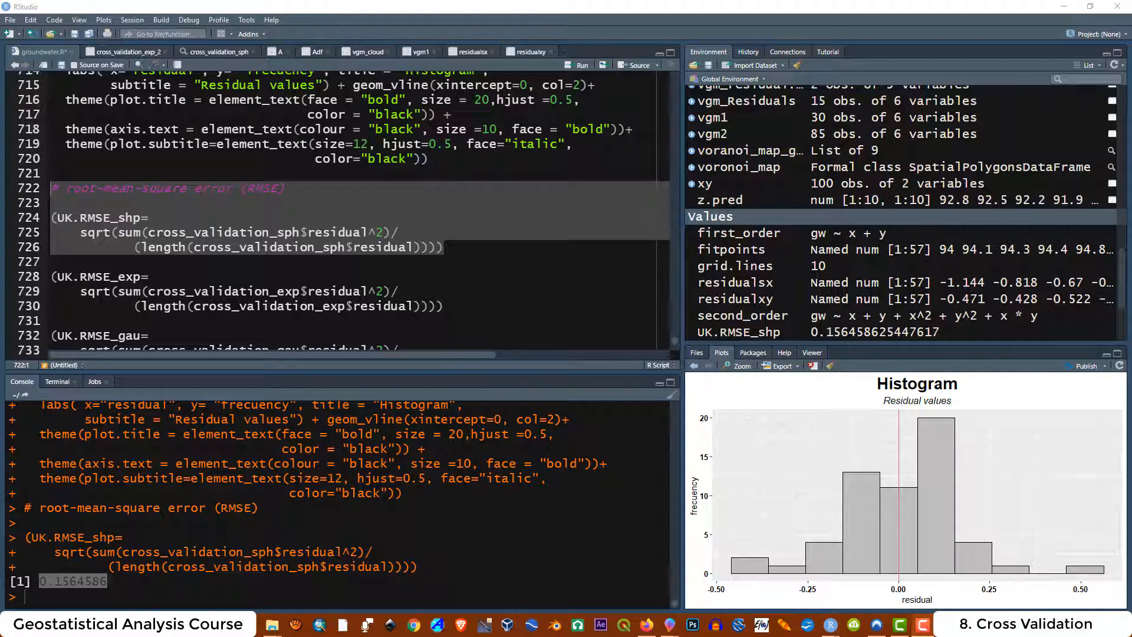
left_click(177, 262)
Restore the RStudio and Paint 3D windows to smaller sizes and arrange them side by side, with RStudio on the left.
left_click(1090, 6)
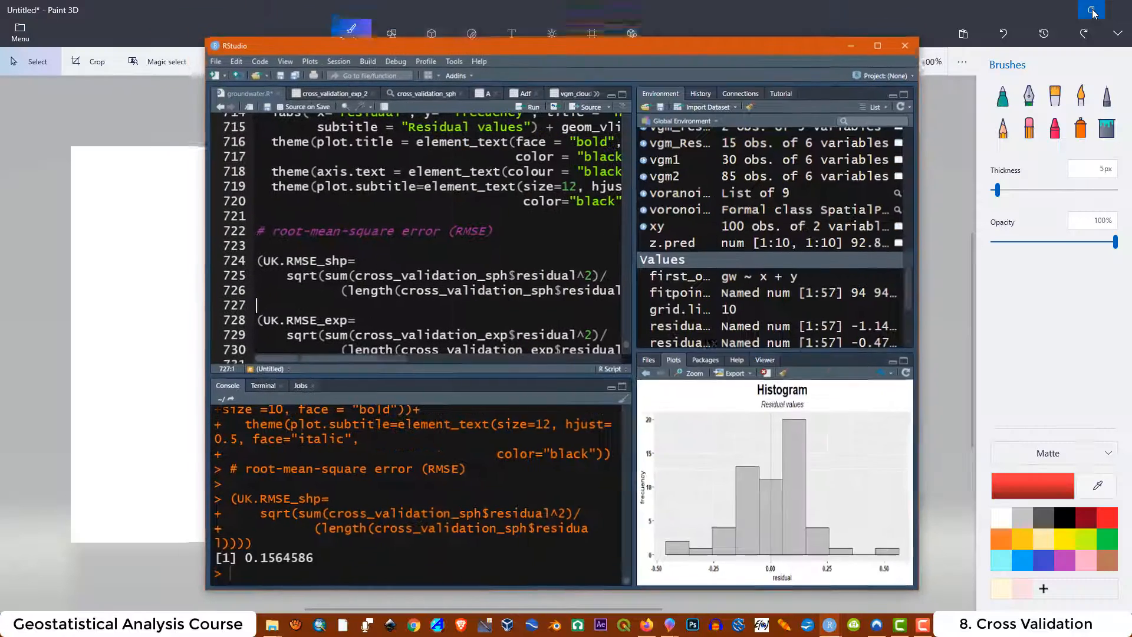
mouse_move(681, 54)
left_mouse_down()
mouse_move(545, 43)
mouse_move(472, 23)
left_mouse_up()
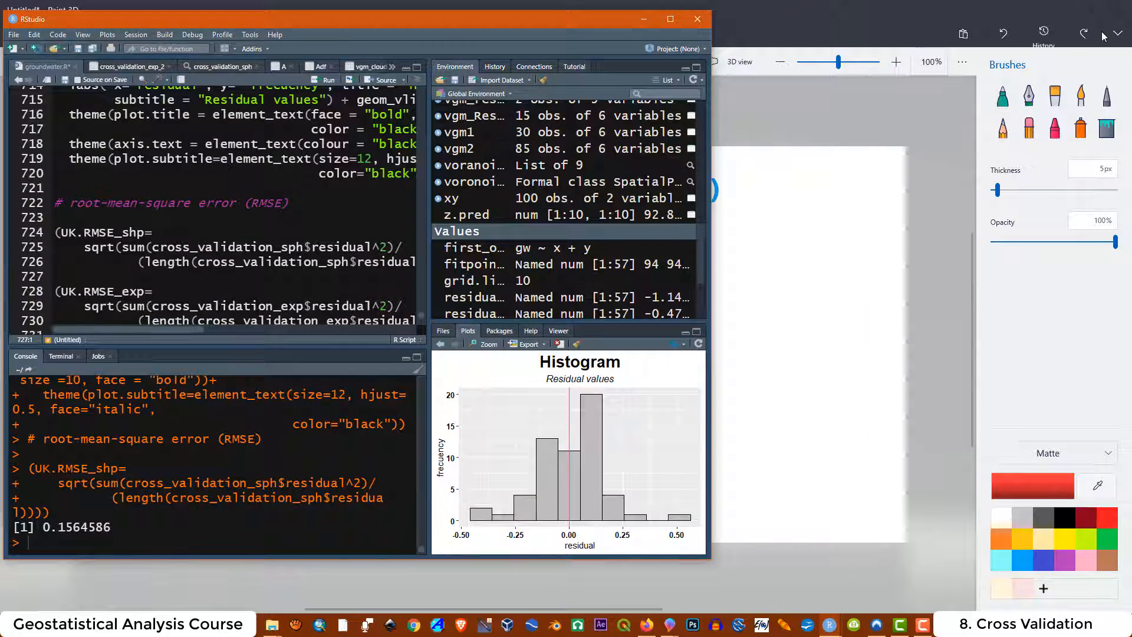
left_click(1092, 10)
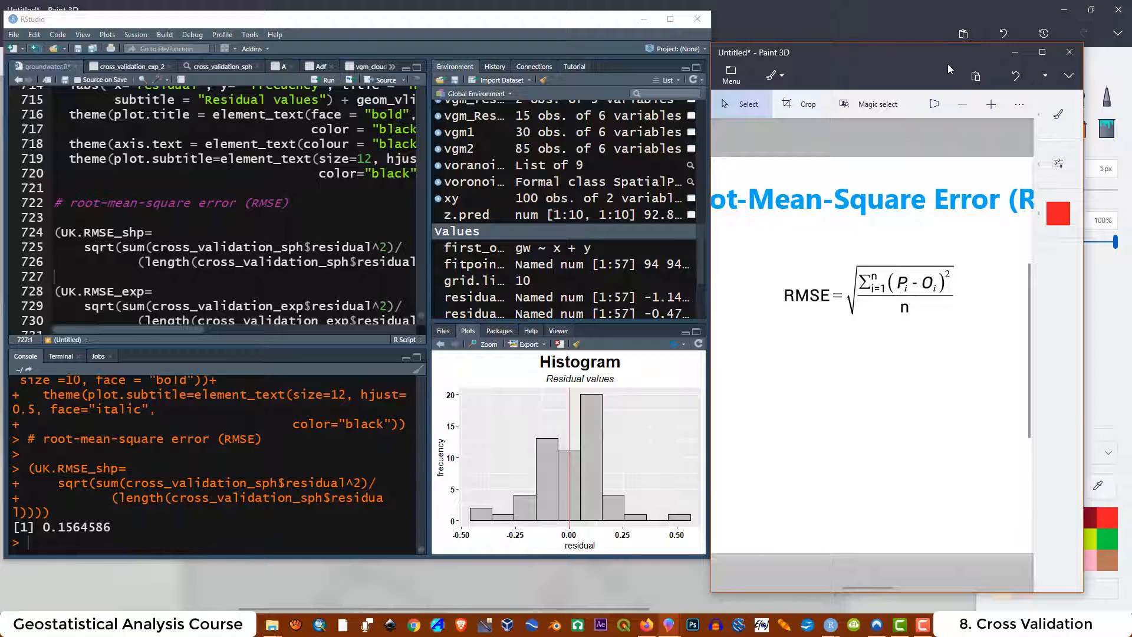
left_click_drag(891, 47, 890, 20)
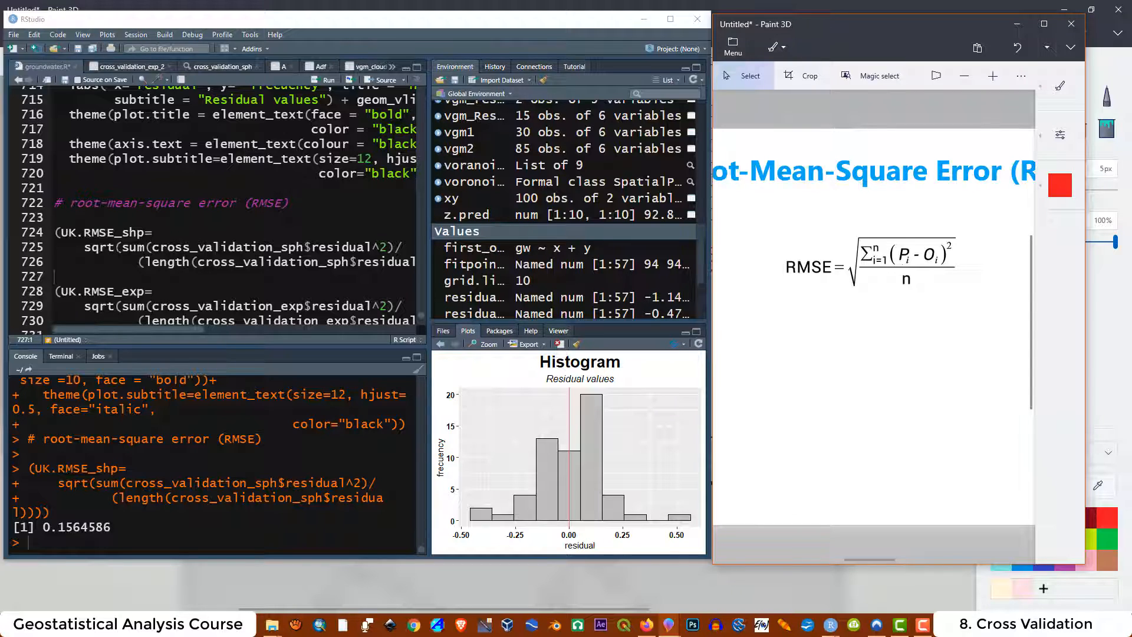
Compare the sqrt, sum and squared residual terms of the UK.RMSE_shp code with the RMSE formula in Paint 3D.
left_click_drag(114, 247, 84, 247)
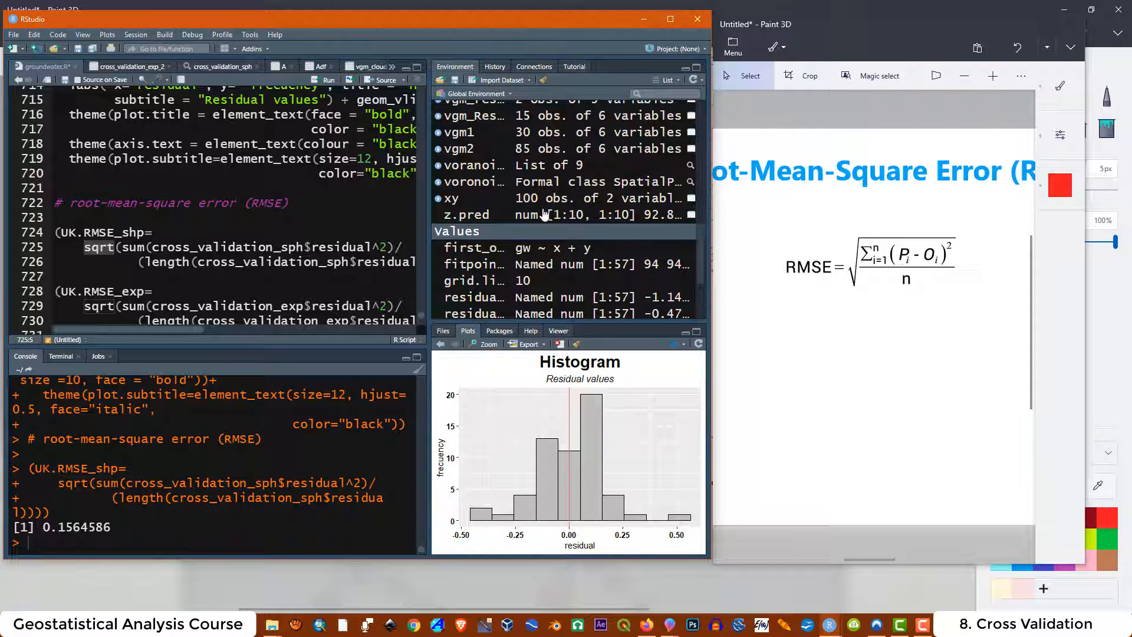
left_click_drag(880, 559, 840, 559)
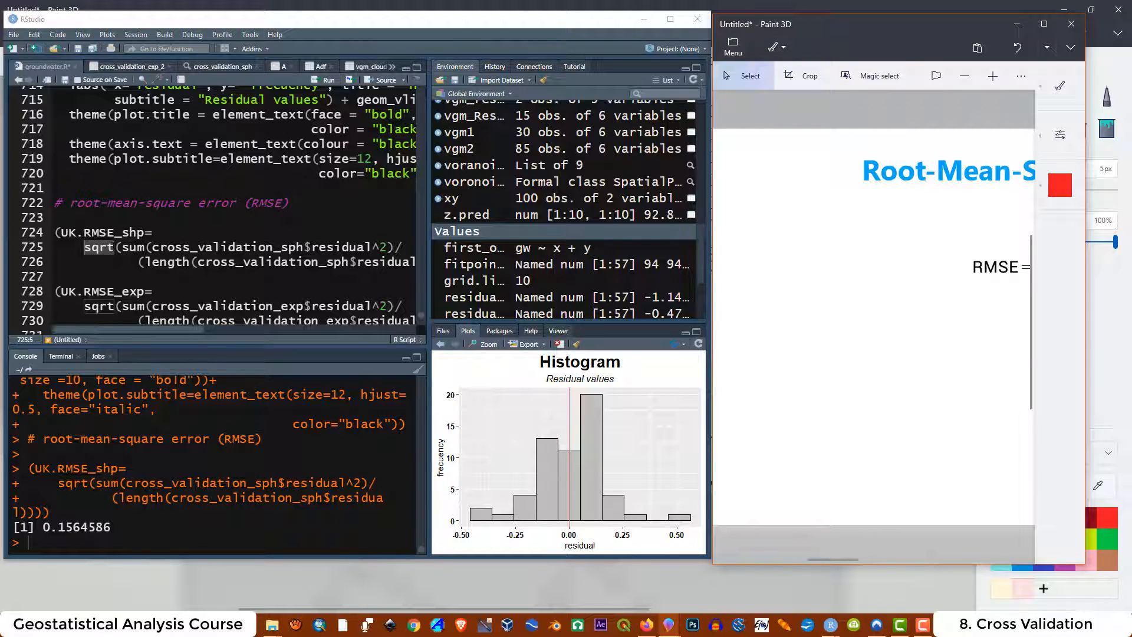
left_click_drag(833, 558, 867, 552)
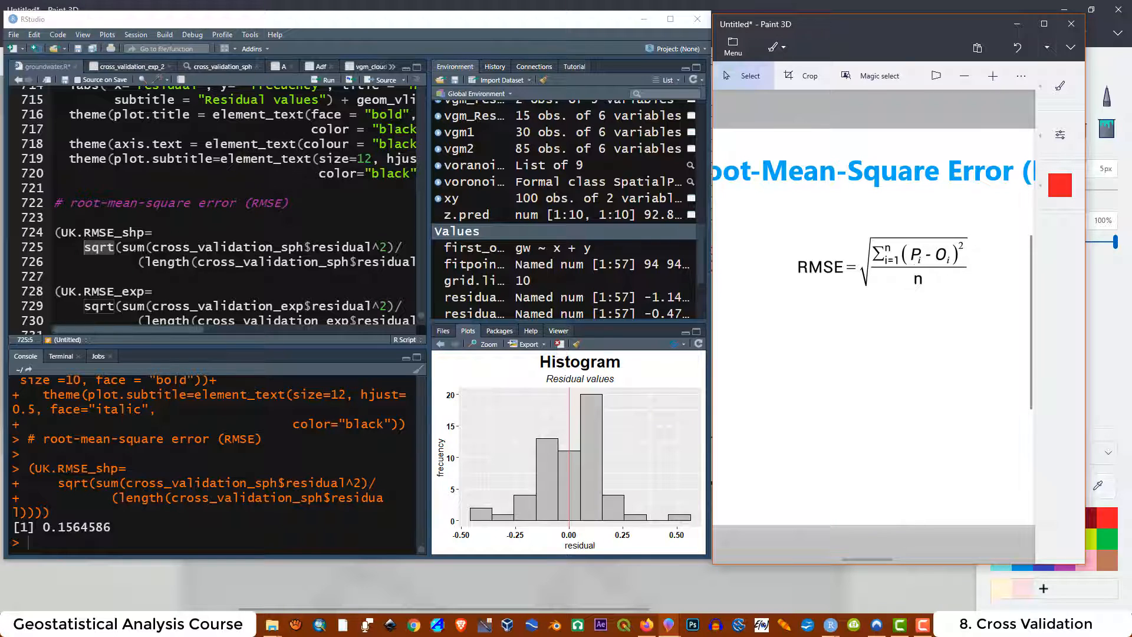
left_click_drag(145, 247, 123, 248)
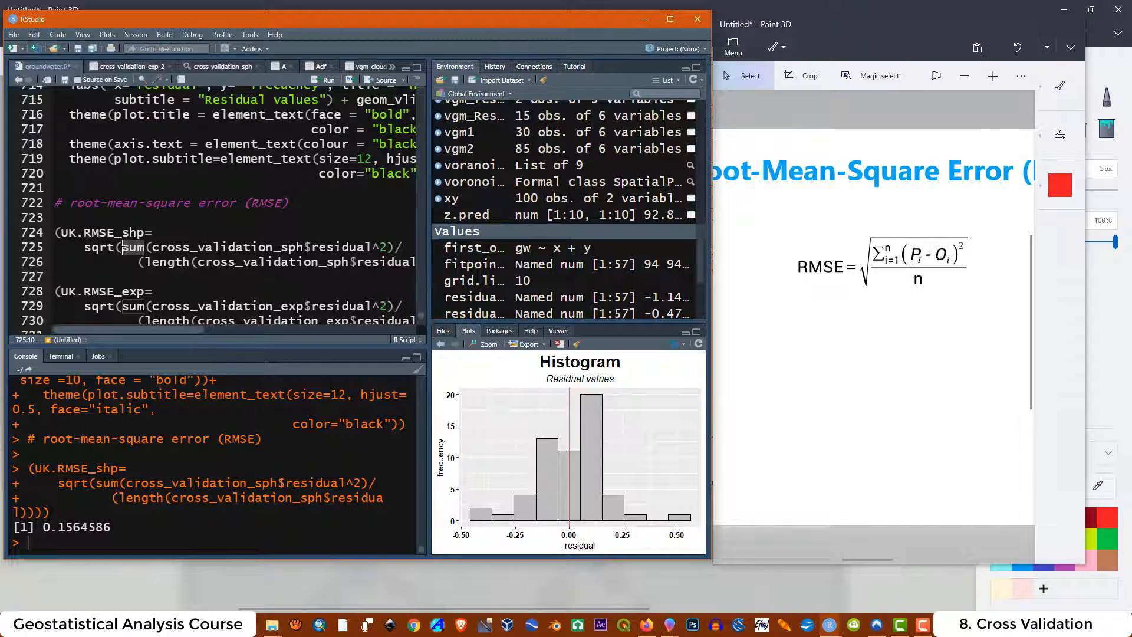
left_click_drag(855, 555, 866, 554)
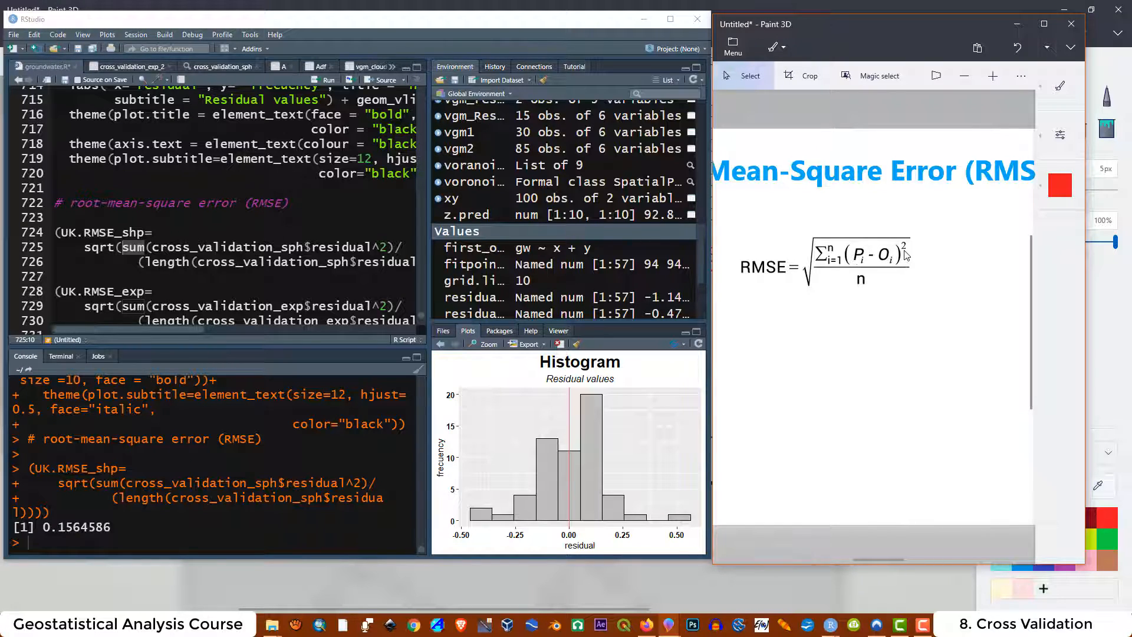
left_click_drag(153, 247, 380, 247)
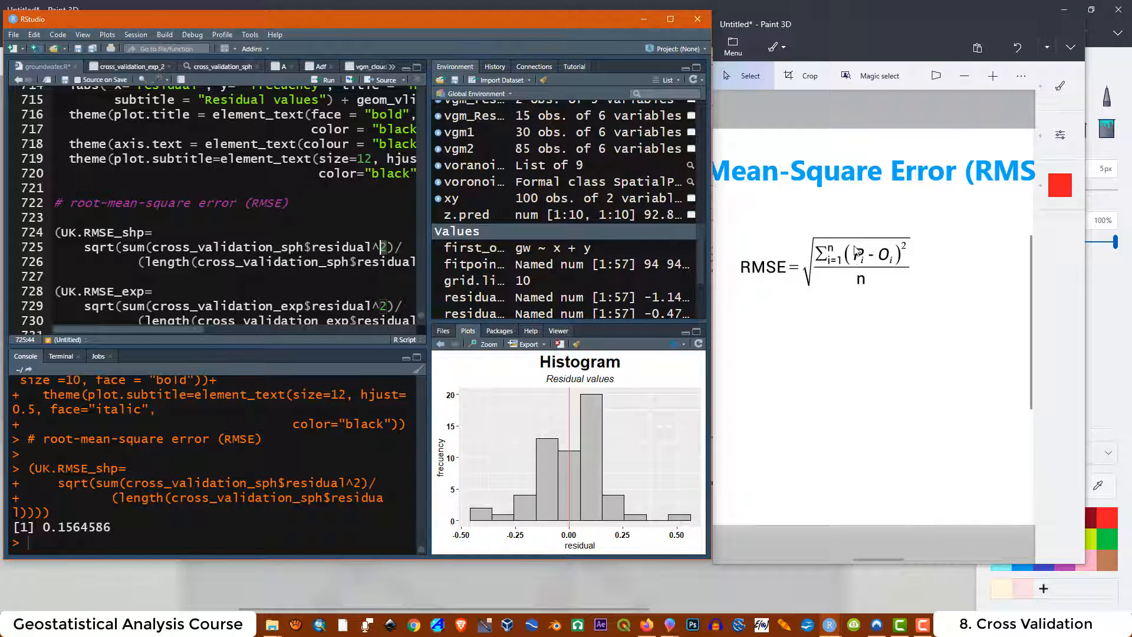
left_click(867, 271)
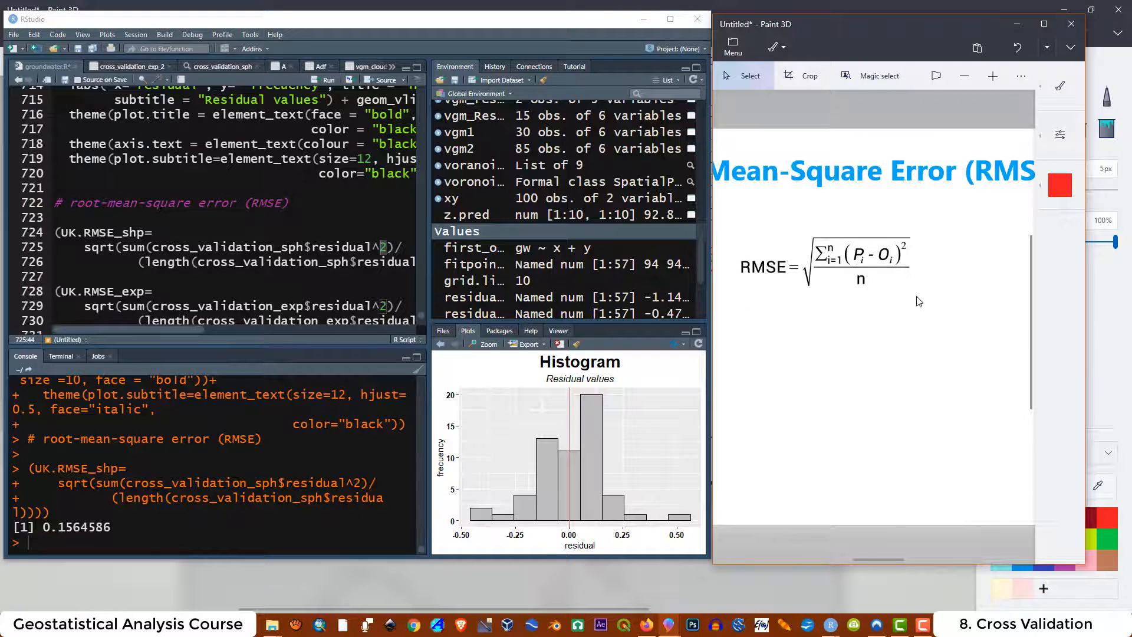
Examine the length(cross_validation_sph$residual) divisor in the code against n in the RMSE formula.
left_click_drag(169, 327, 194, 329)
left_click_drag(78, 261, 344, 261)
key("Right")
key("Right")
key("Right")
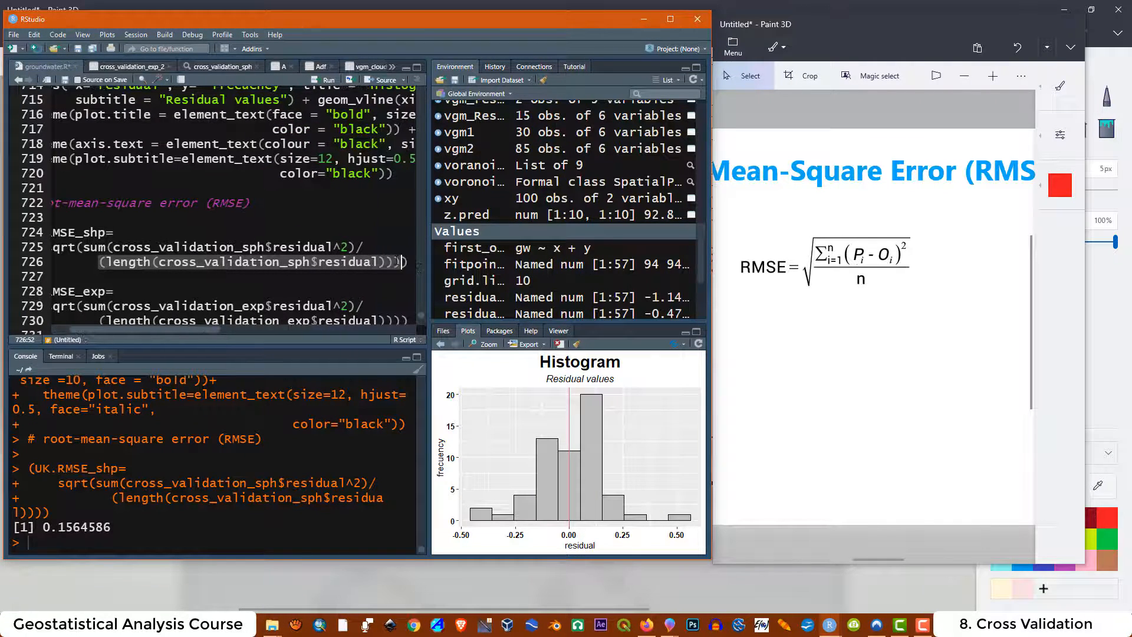
key("Down")
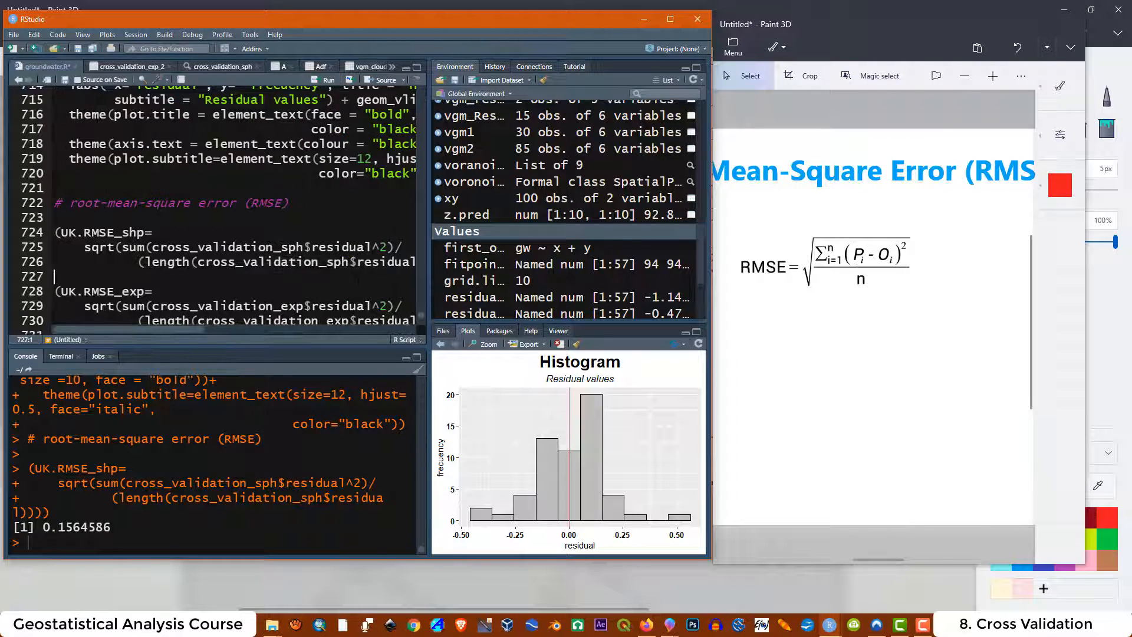
Maximize RStudio and run the UK.RMSE_exp calculation for cross_validation_exp.
left_click(671, 19)
key("Down")
key("End")
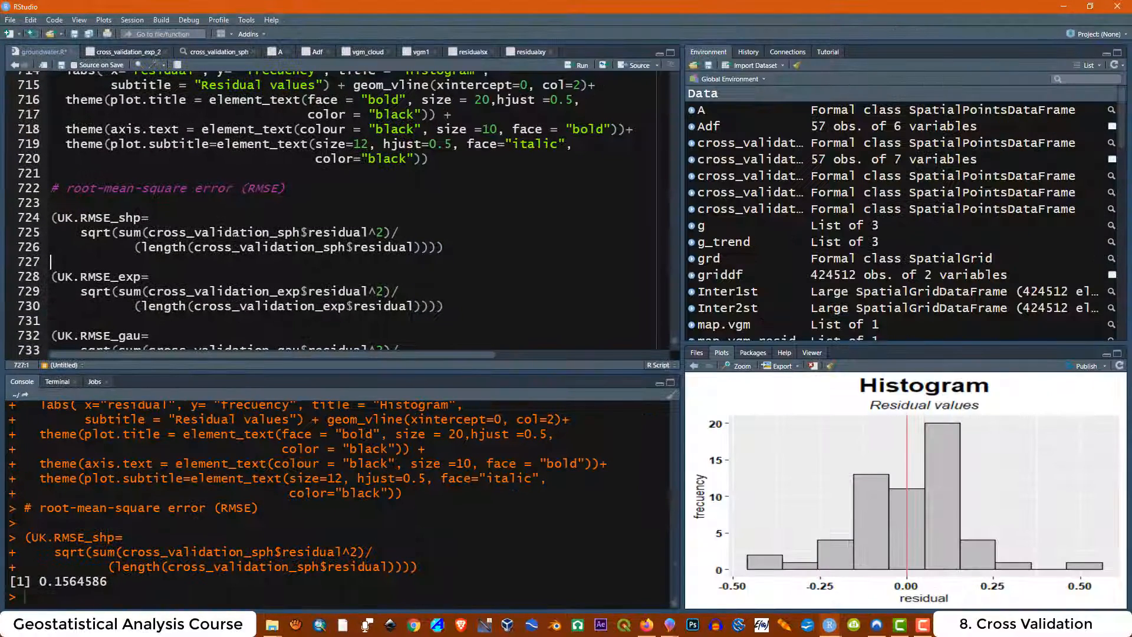
scroll(340, 213, "down", 1)
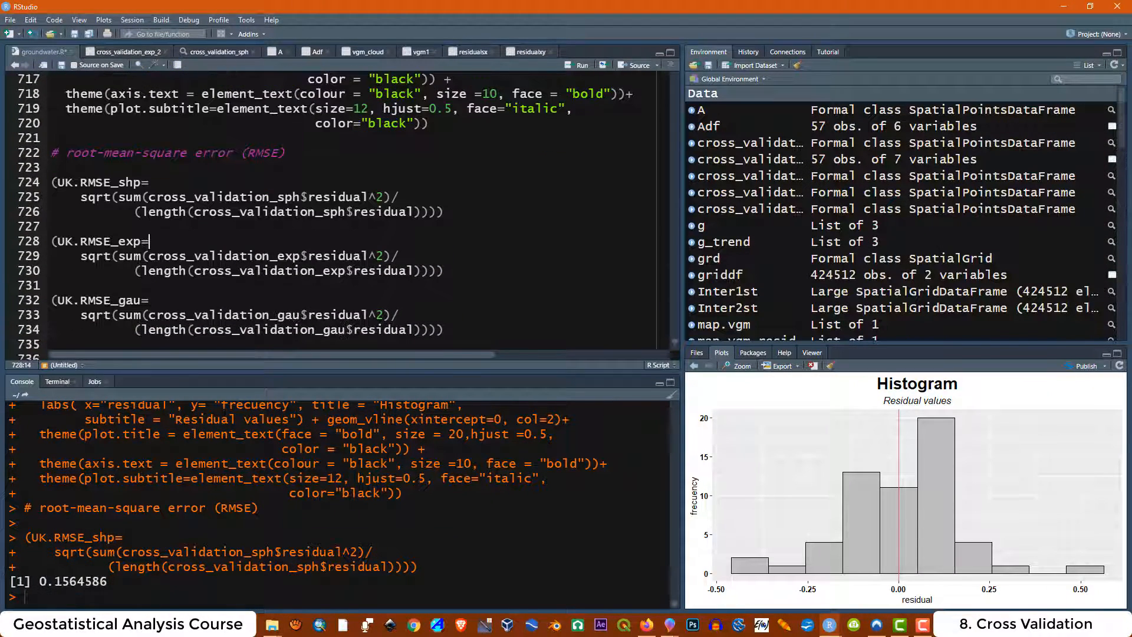
left_click_drag(444, 271, 51, 241)
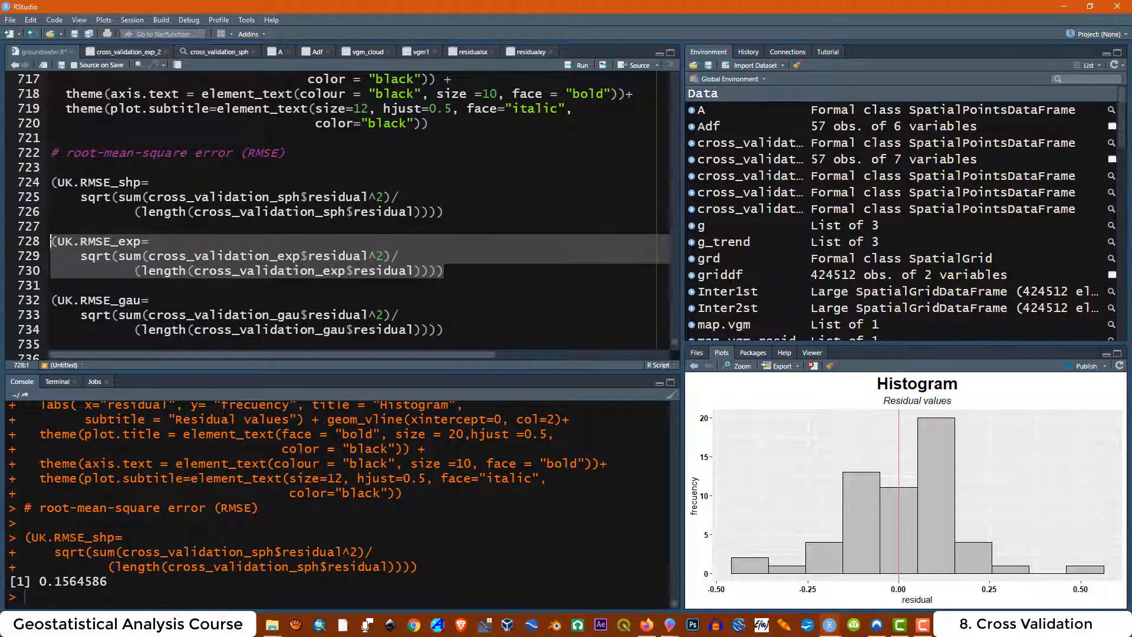
left_click(580, 64)
Run the UK.RMSE_gau calculation for the cross_validation_gau residuals.
scroll(339, 212, "down", 1)
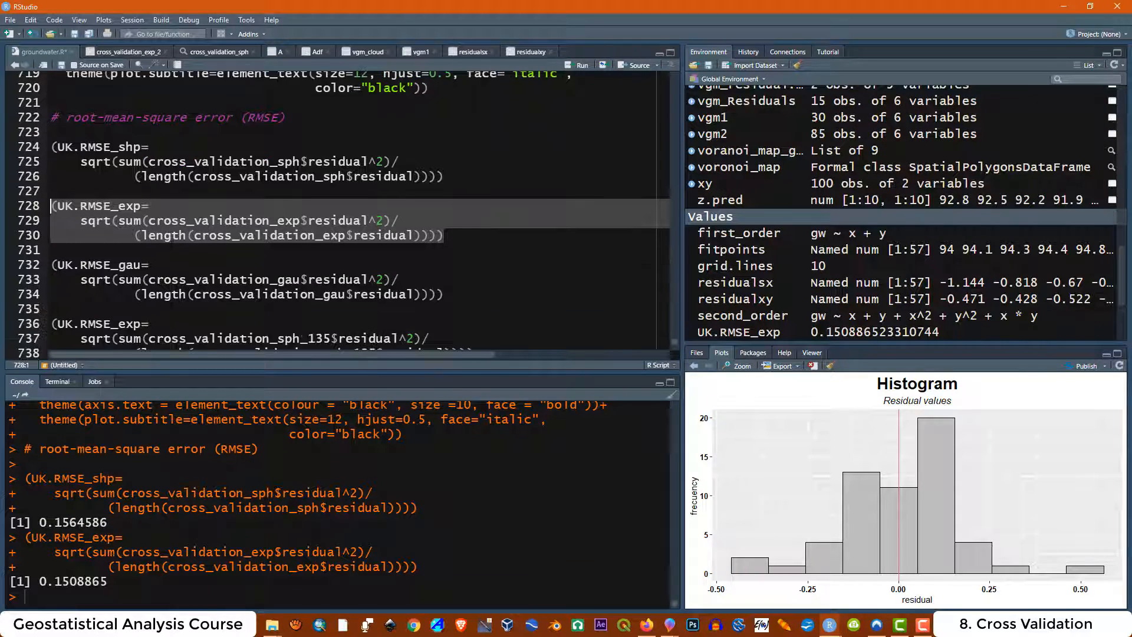
left_click_drag(443, 293, 52, 264)
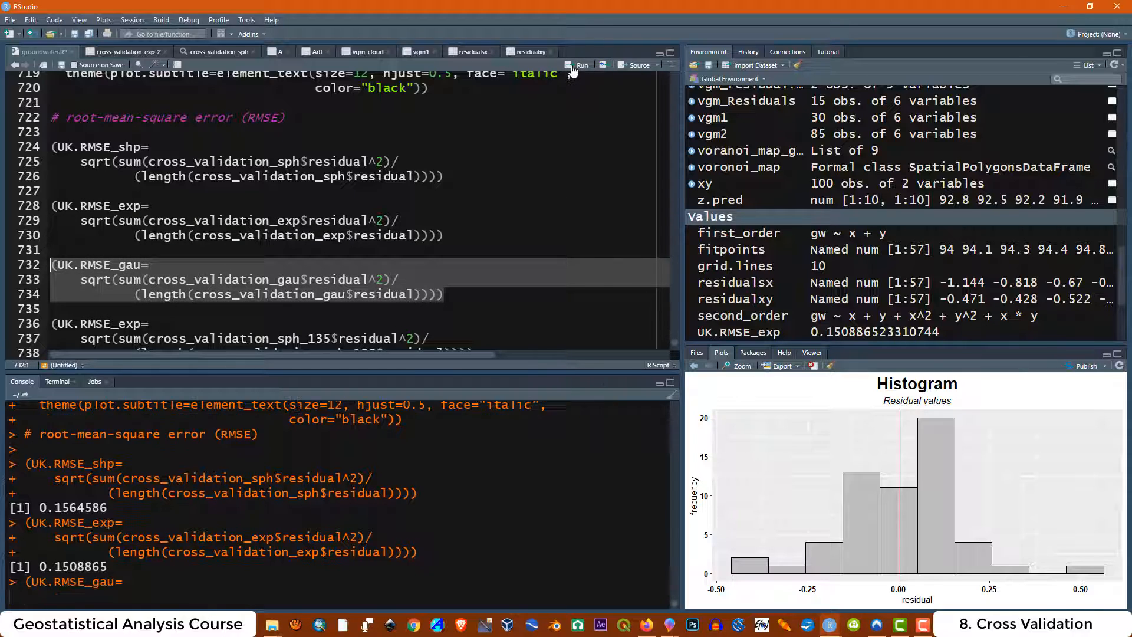
left_click(580, 64)
Rename the result variable of the cross_validation_sph_135 RMSE block to UK.RMSE_exp_2 and run the block.
scroll(207, 273, "down", 1)
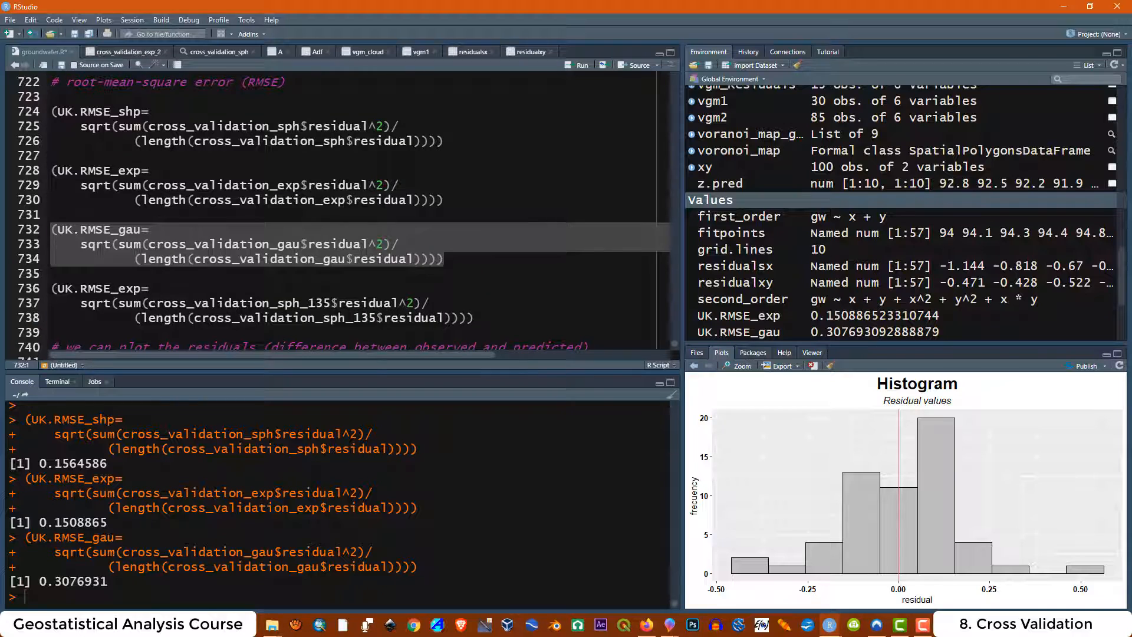
left_click_drag(475, 317, 50, 289)
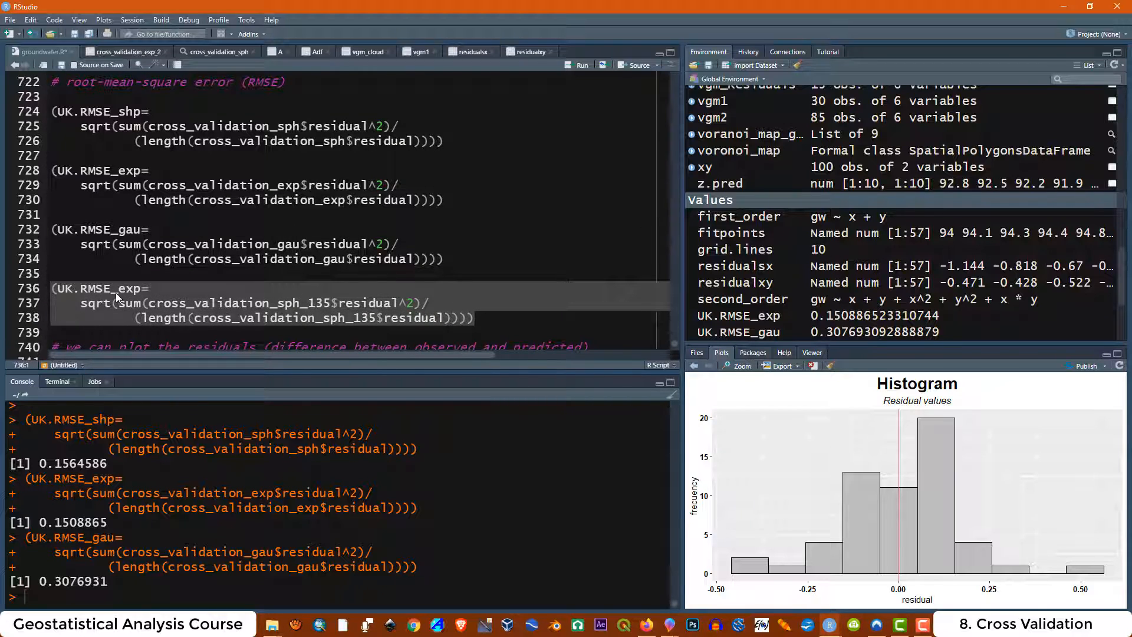
left_click(141, 288)
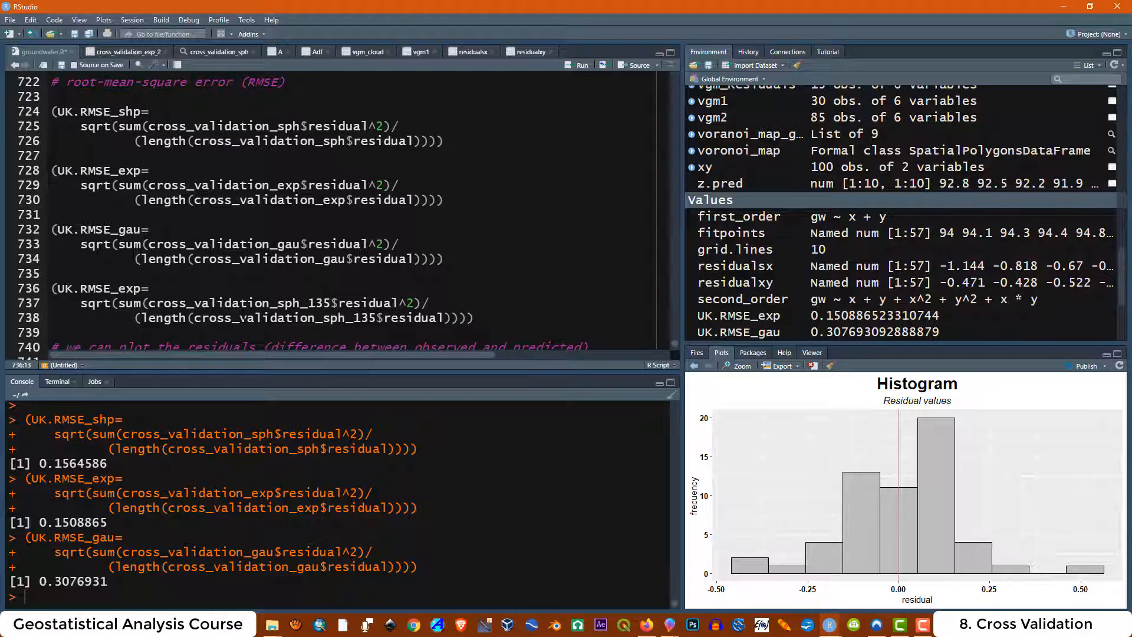
type("_2")
left_click_drag(332, 303, 149, 303)
left_click(413, 268)
left_click_drag(474, 318, 51, 288)
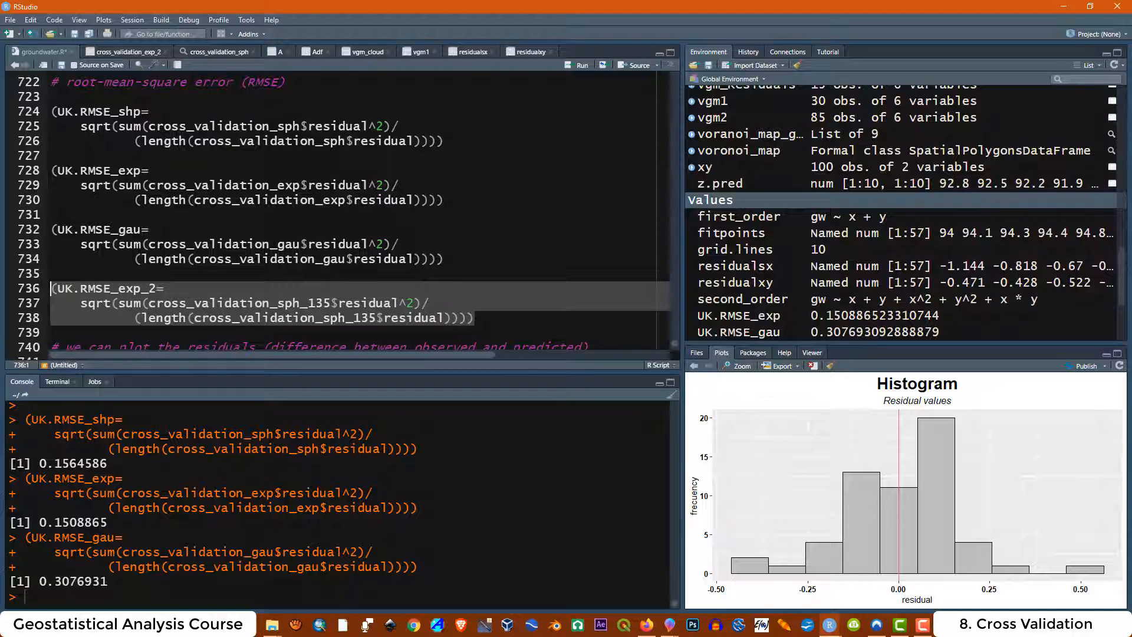
left_click(567, 70)
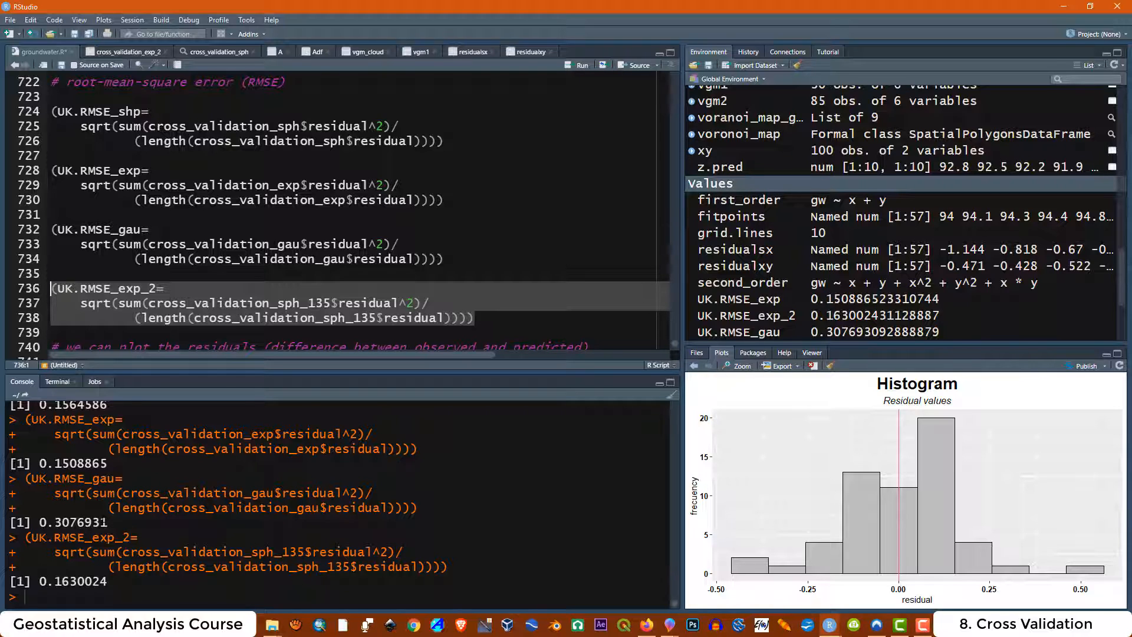
Compare the console RMSE values of the four models, checking the exponential result against the cross_validation_sph_135 result.
scroll(104, 521, "up", 2)
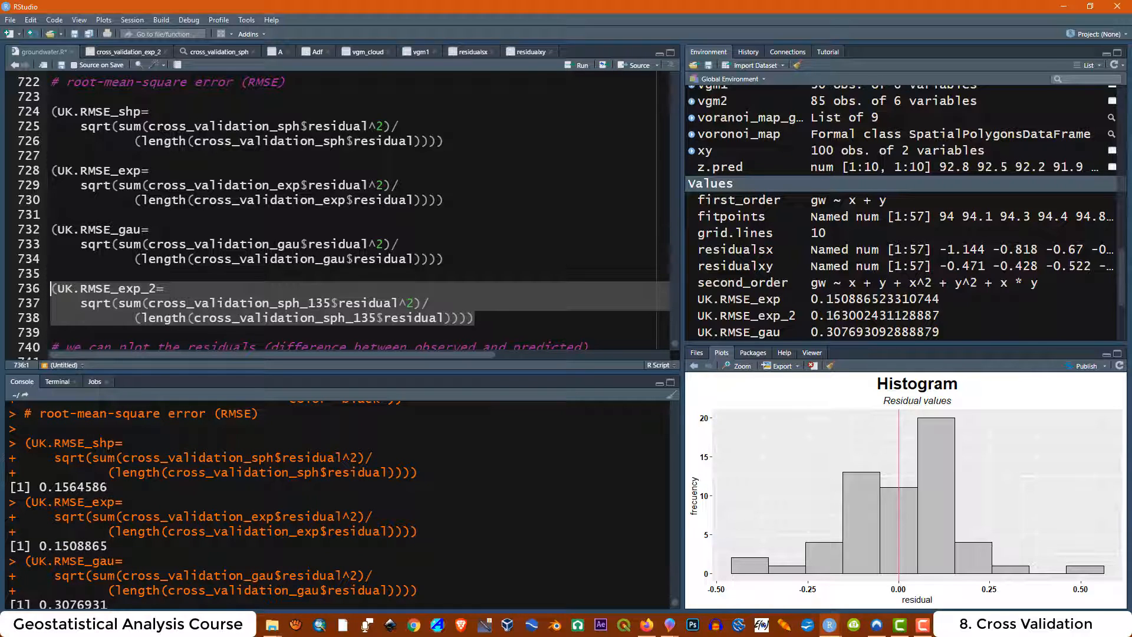
scroll(104, 478, "down", 2)
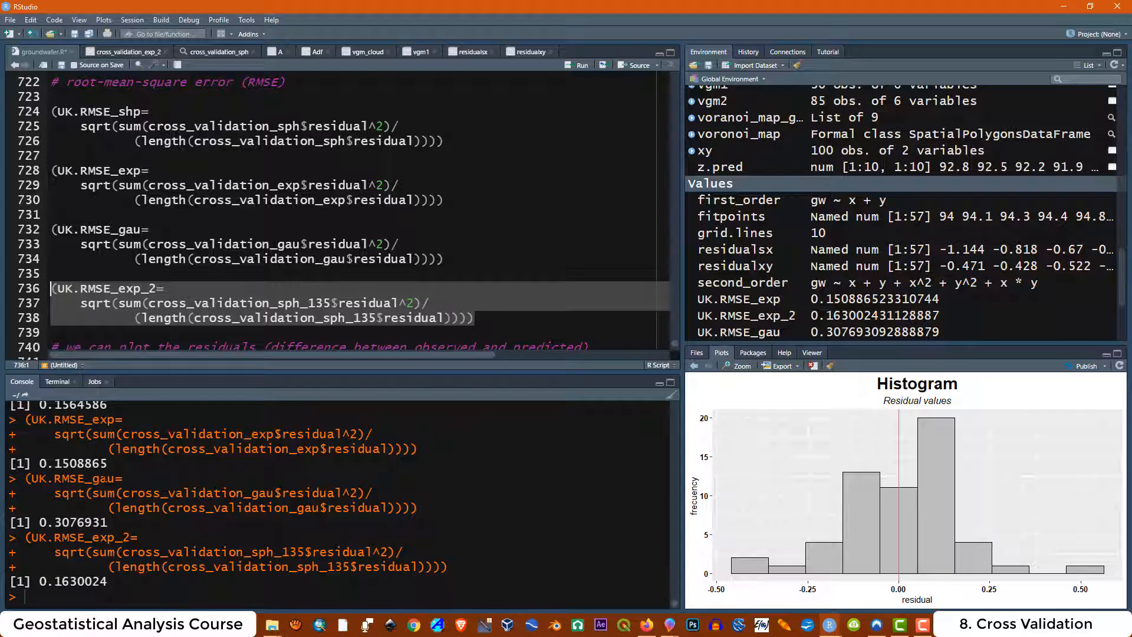
left_click_drag(108, 463, 26, 463)
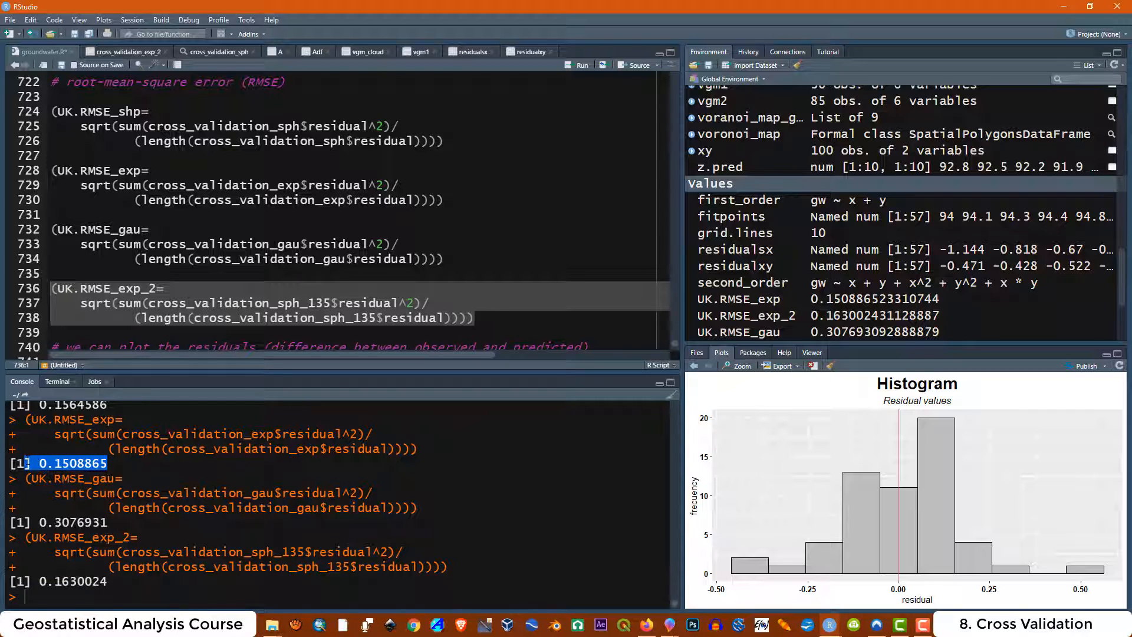
left_click_drag(115, 419, 92, 419)
left_click_drag(108, 463, 39, 463)
scroll(339, 501, "up", 2)
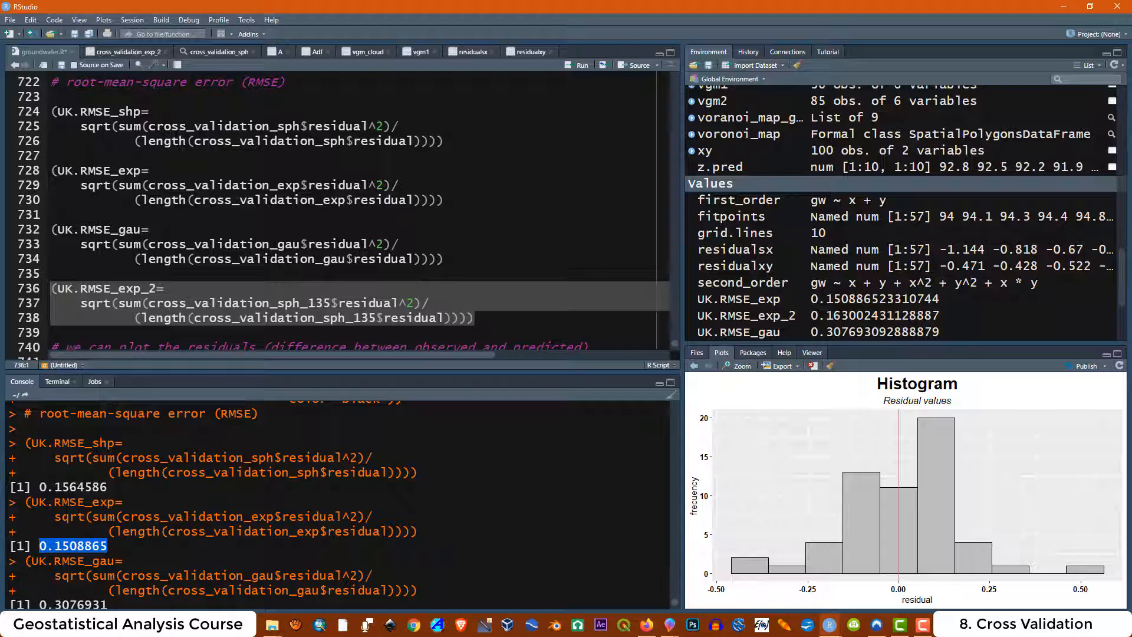
key("ctrl+Return")
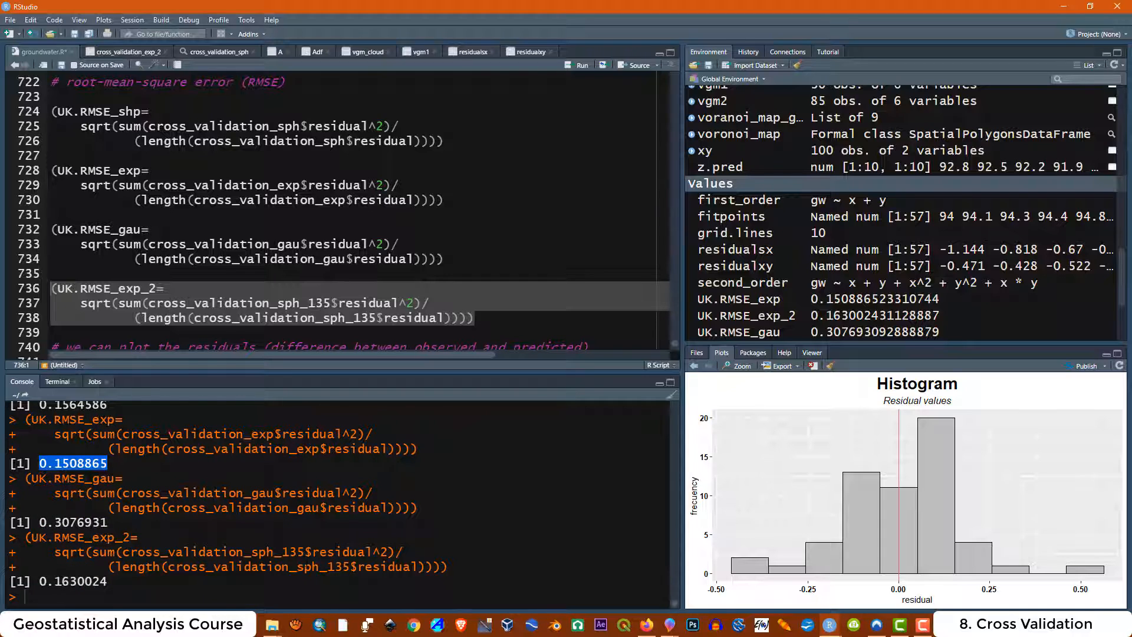
left_click_drag(304, 551, 274, 552)
left_click_drag(108, 581, 39, 582)
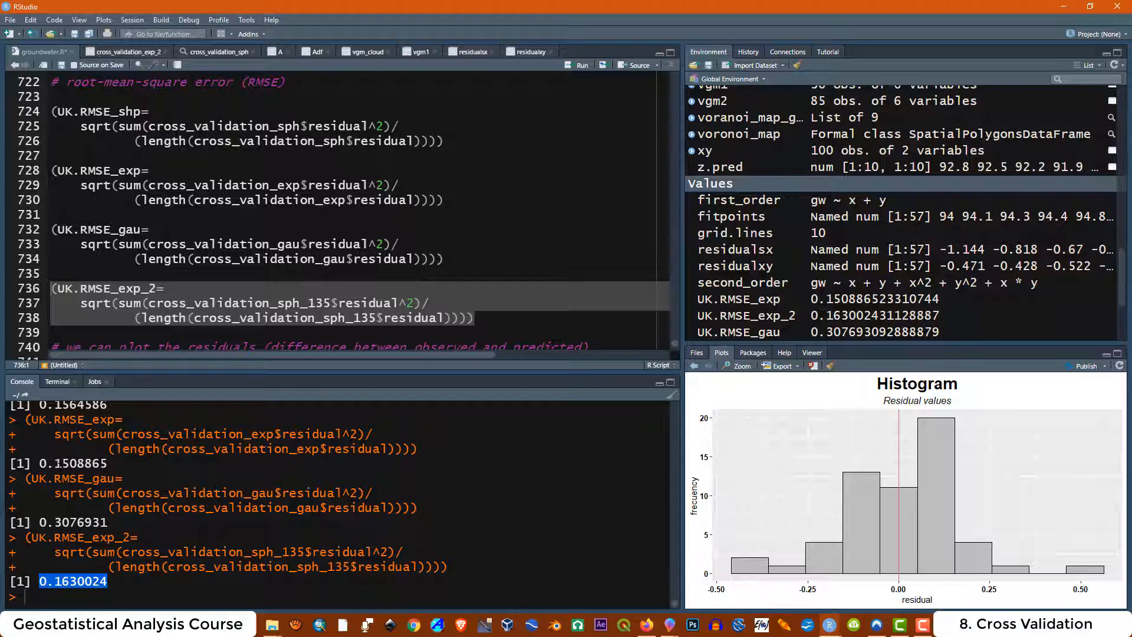
left_click(24, 597)
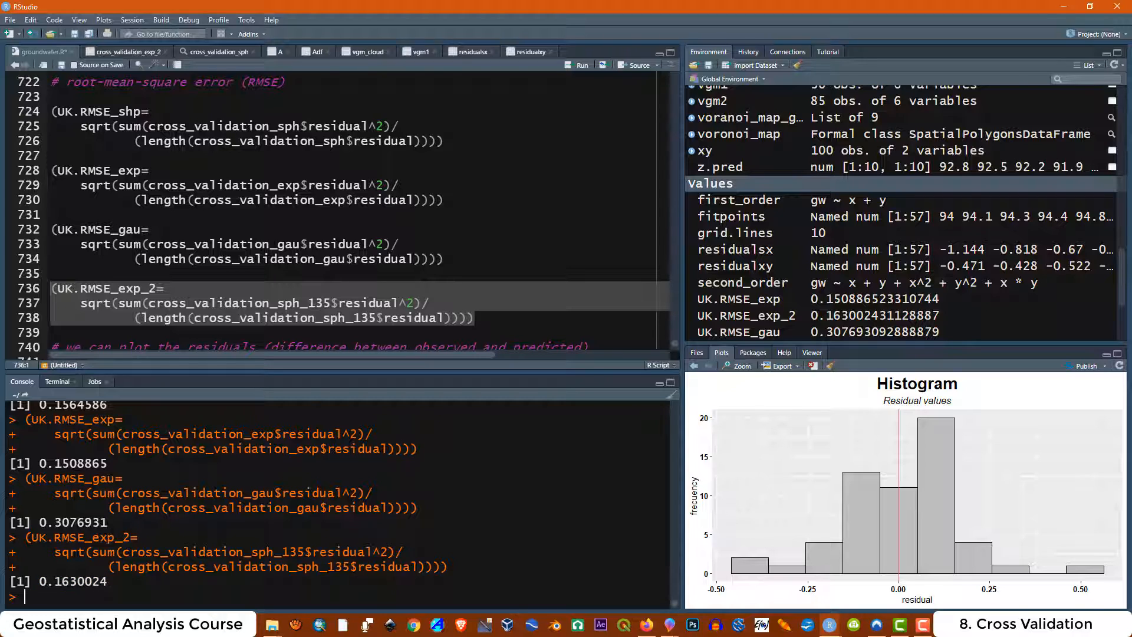
Review the Gaussian model's RMSE in the console against the cross_validation_sph_135 result.
left_click_drag(108, 522, 40, 521)
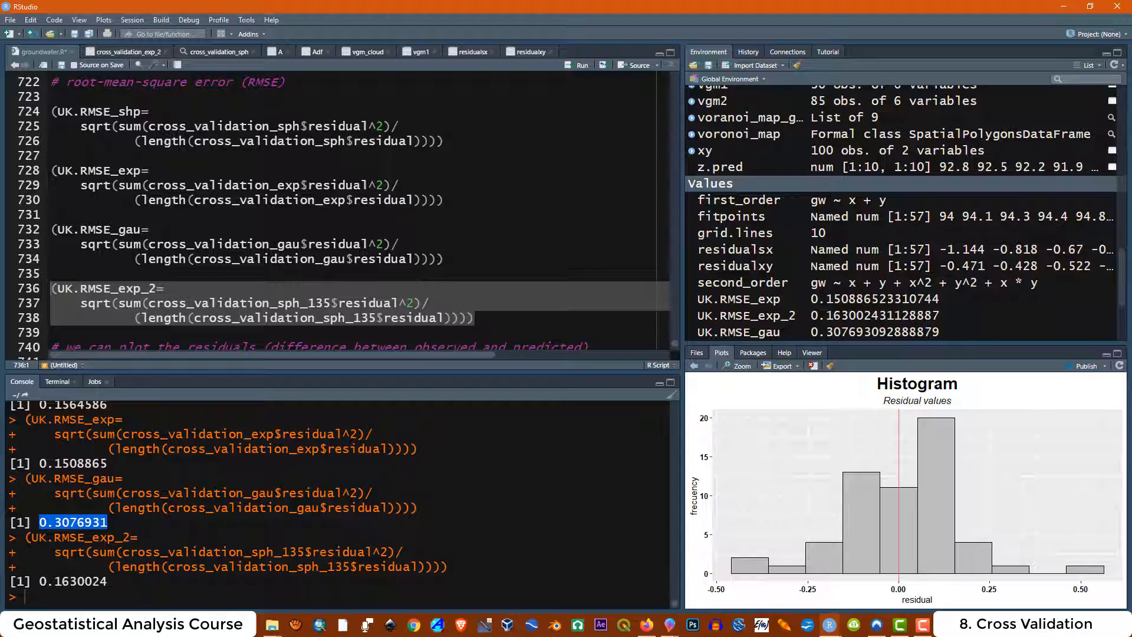
key("F10")
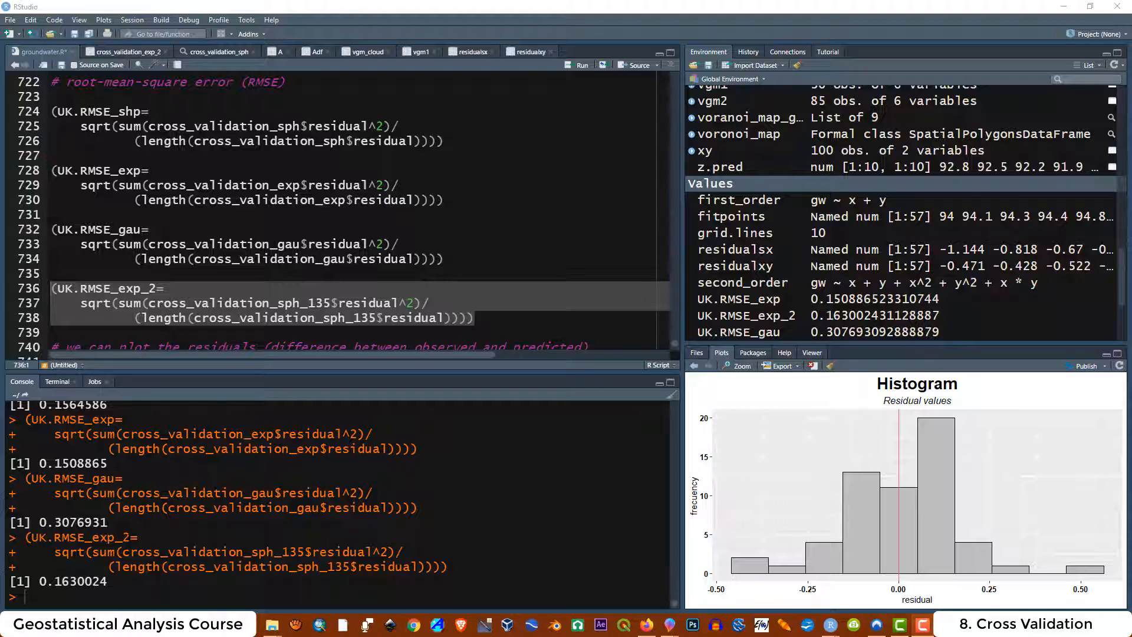
left_click_drag(108, 522, 12, 480)
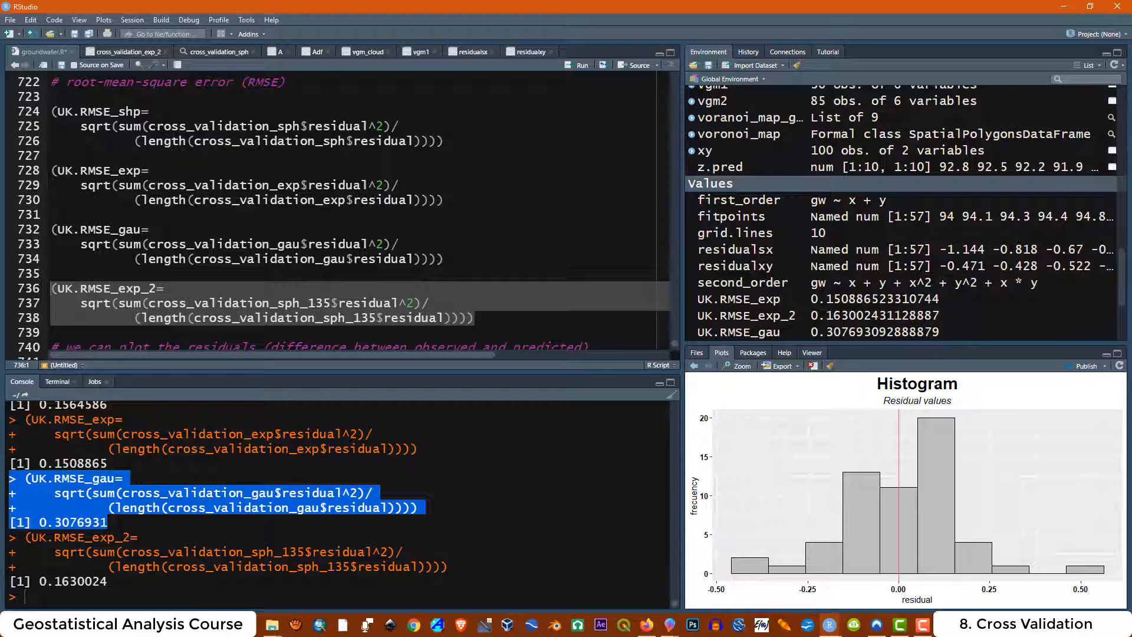
left_click(118, 581)
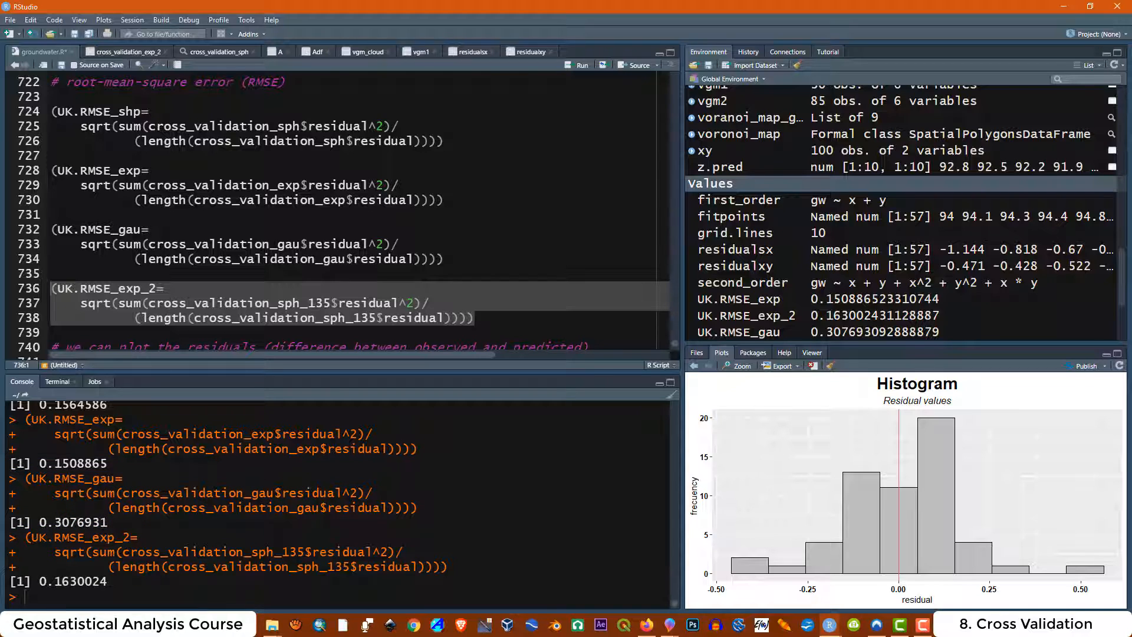
left_click_drag(108, 522, 12, 480)
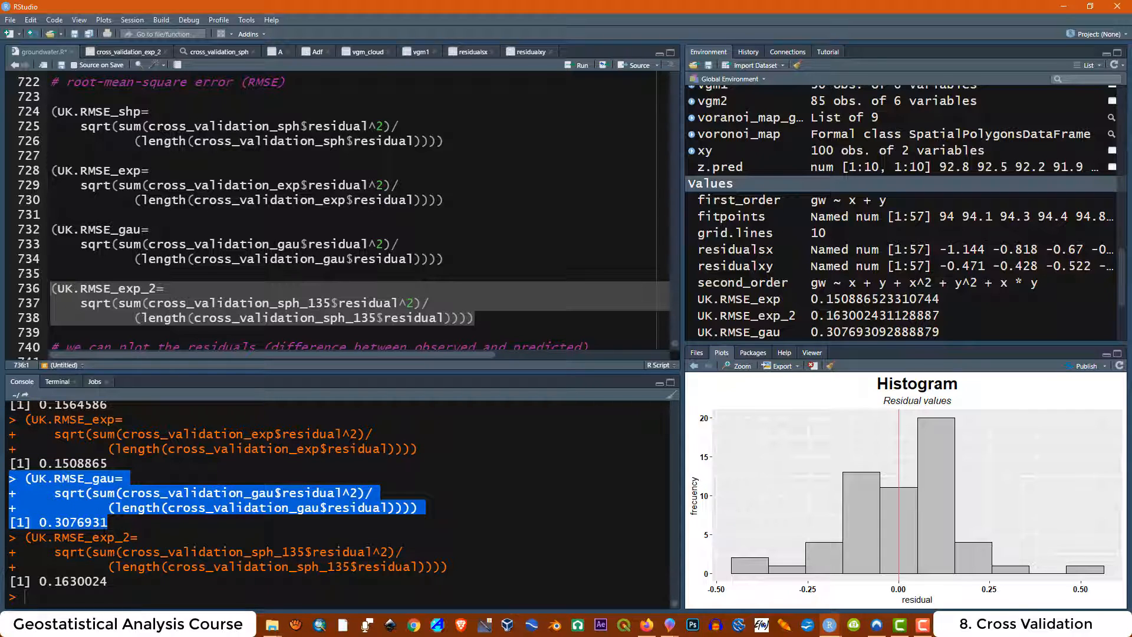
left_click(116, 521)
Run the bubble plot of the cross_validation_exp residuals and inspect it in an enlarged view.
scroll(331, 232, "down", 2)
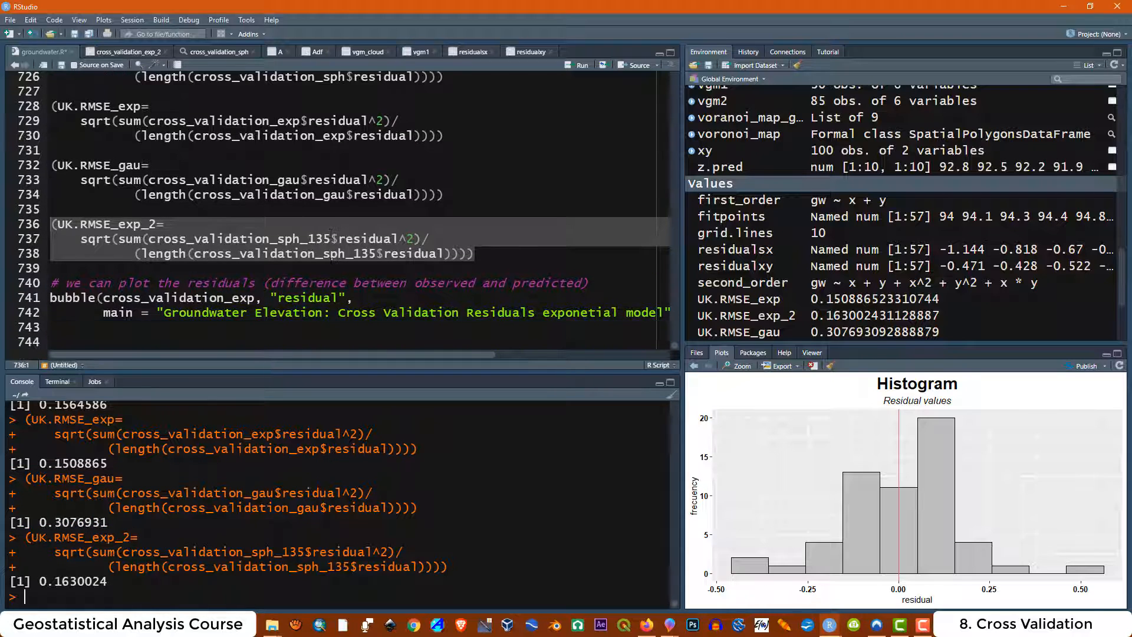
left_click_drag(271, 354, 334, 362)
left_click_drag(592, 313, 50, 282)
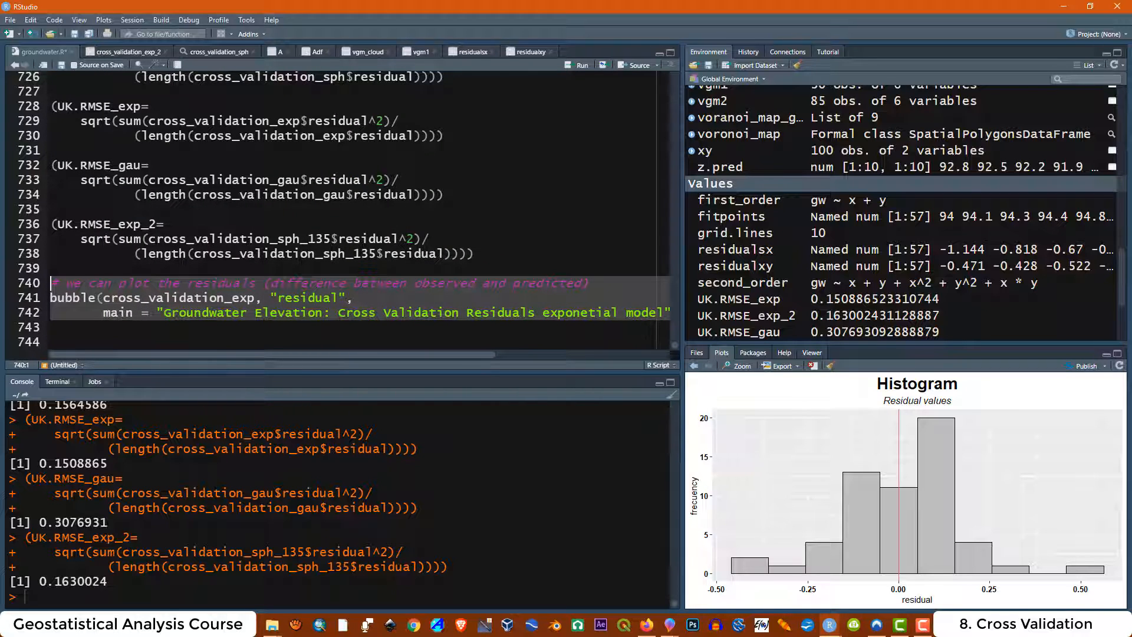
left_click(570, 69)
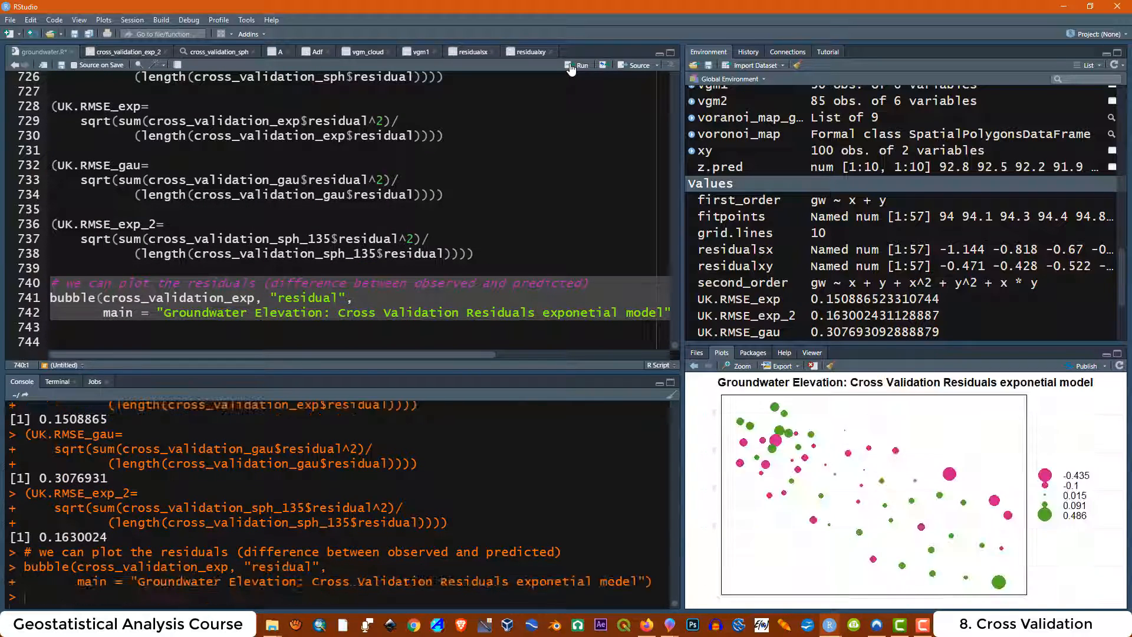
left_click(734, 370)
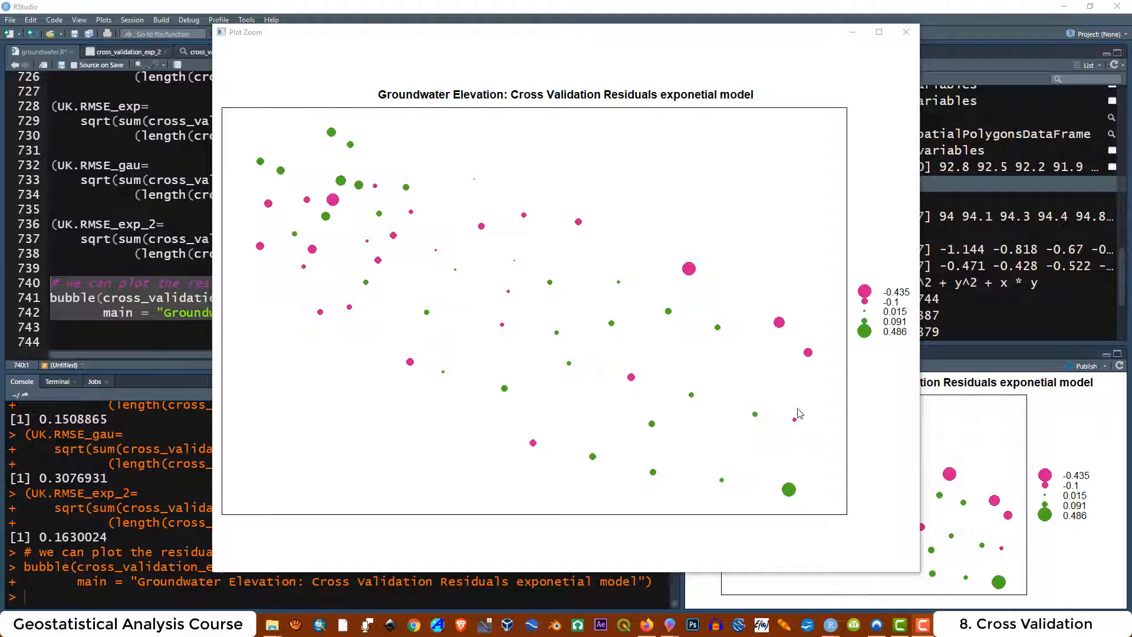
left_click(906, 32)
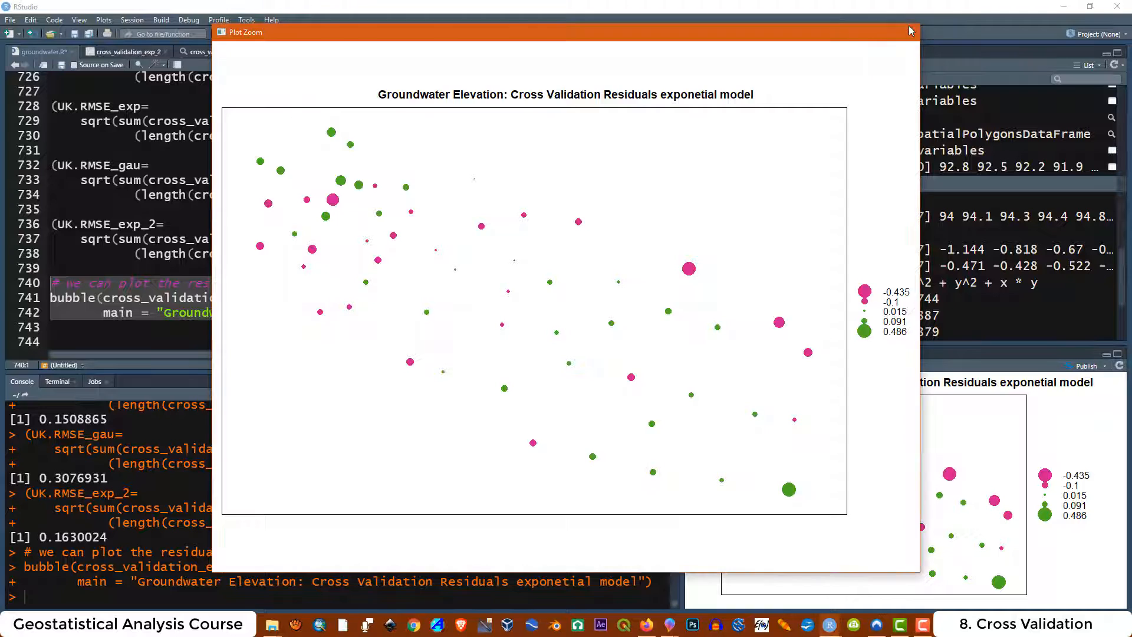
Check the exponential model's RMSE in the console and inspect the earlier observed-versus-predicted Cross Validation plot in an enlarged view.
scroll(339, 501, "up", 2)
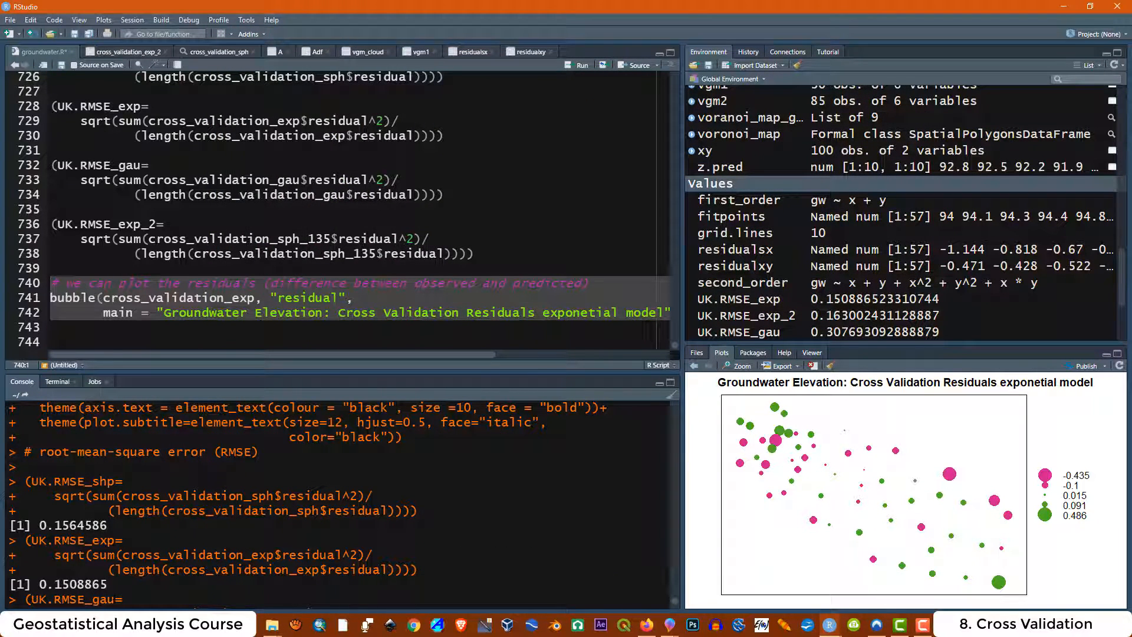
left_click_drag(107, 584, 39, 584)
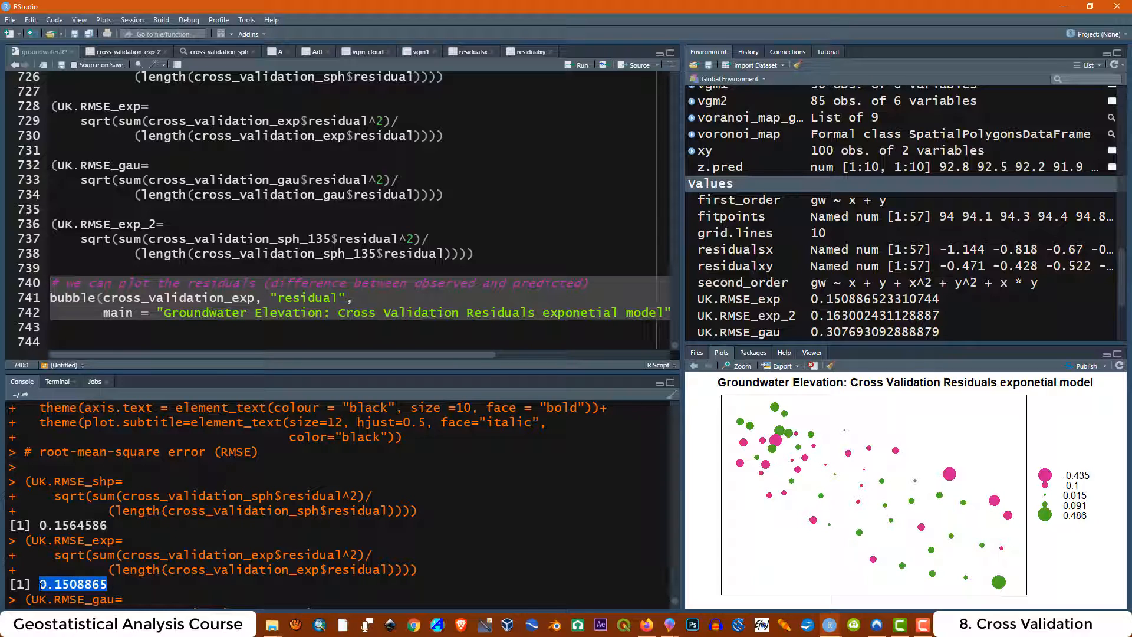
left_click(693, 367)
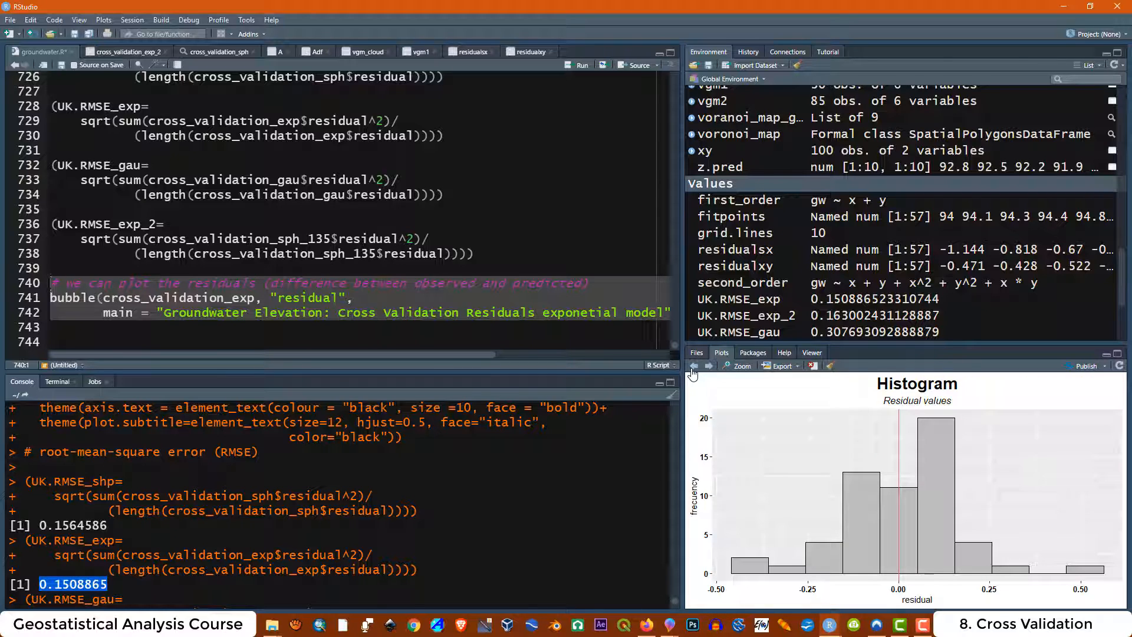
left_click(693, 366)
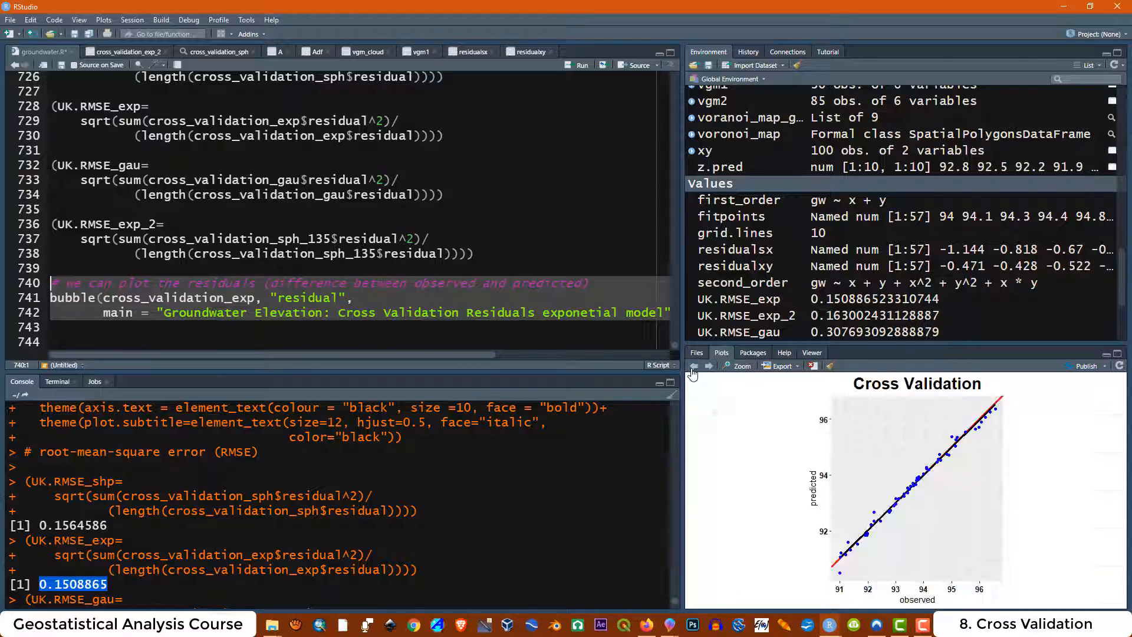
left_click(738, 366)
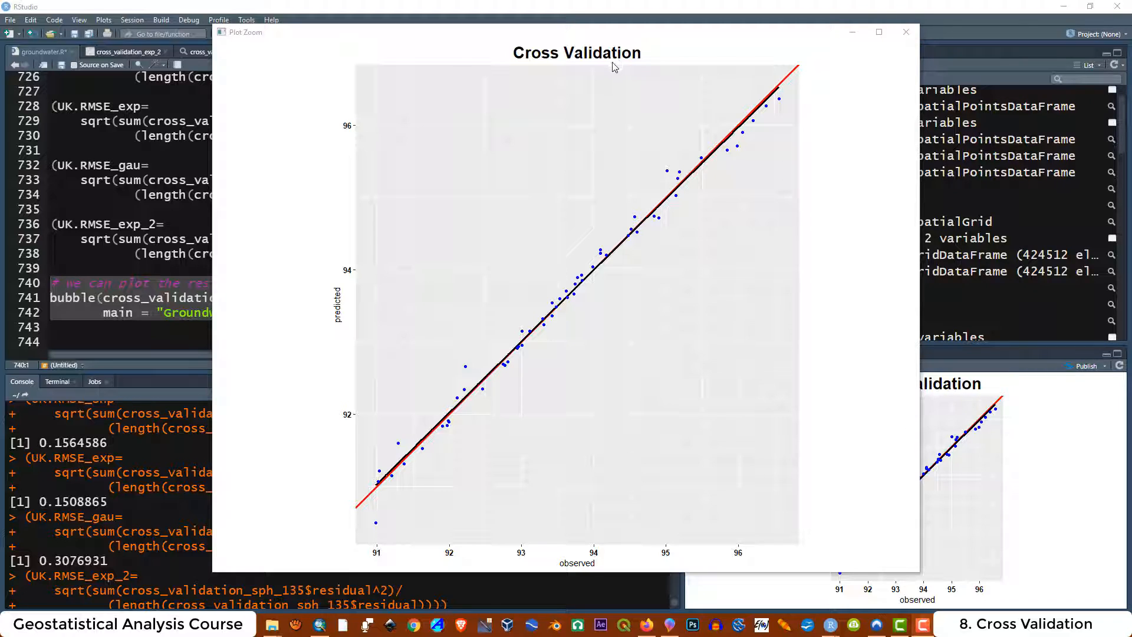
left_click(906, 31)
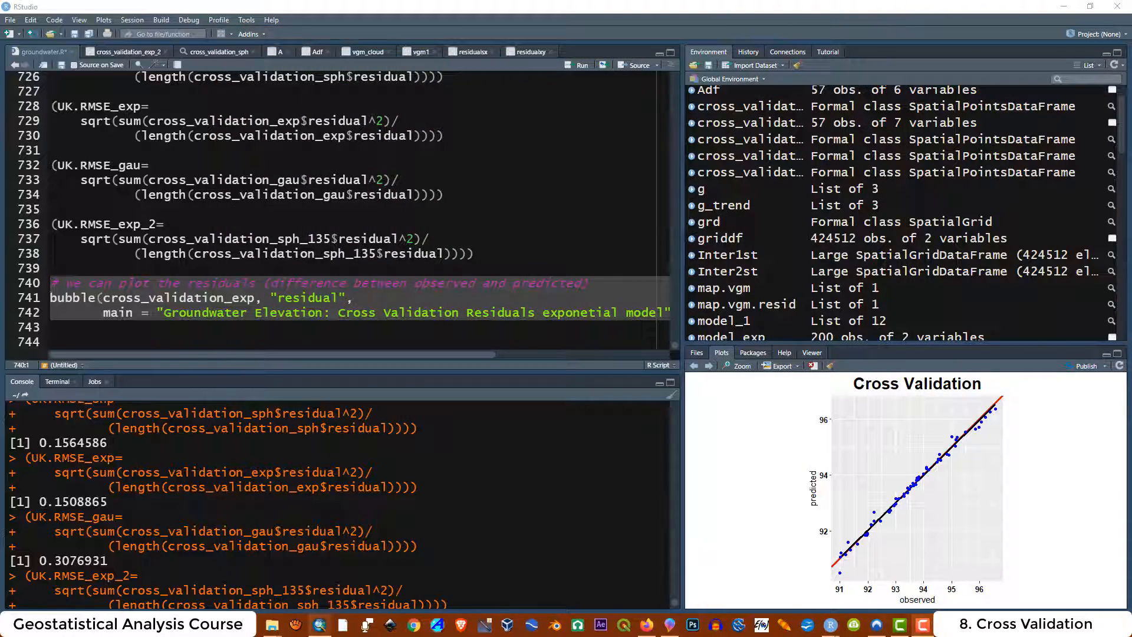
Switch to ArcMap and start the Geostatistical Wizard with Kriging / CoKriging on the gw field of the Data layer.
left_click(319, 627)
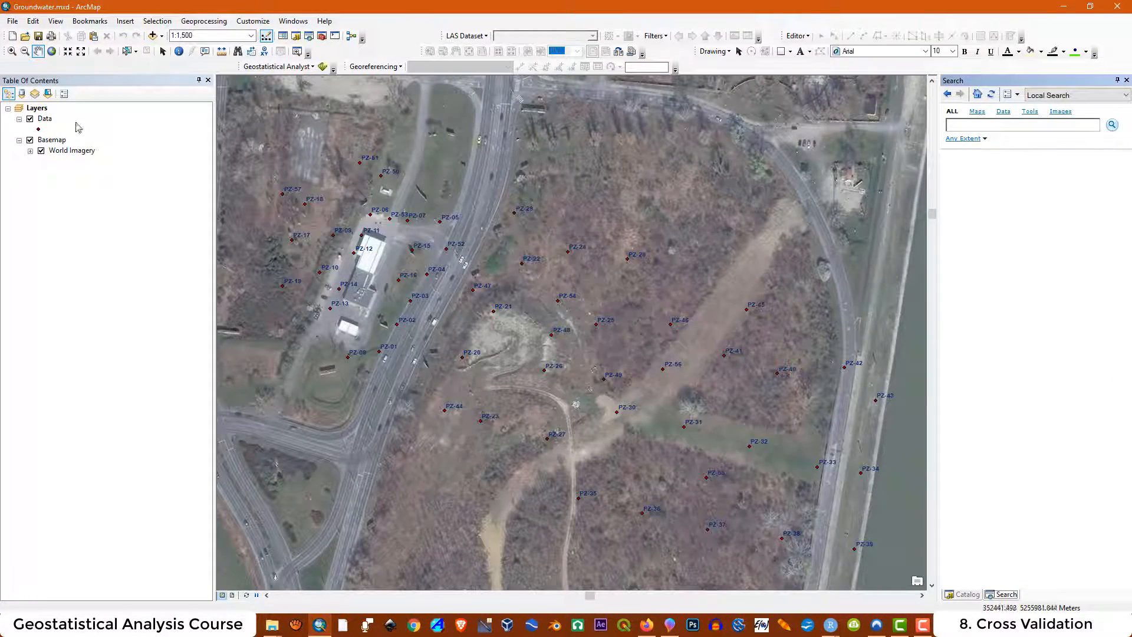
left_click(308, 67)
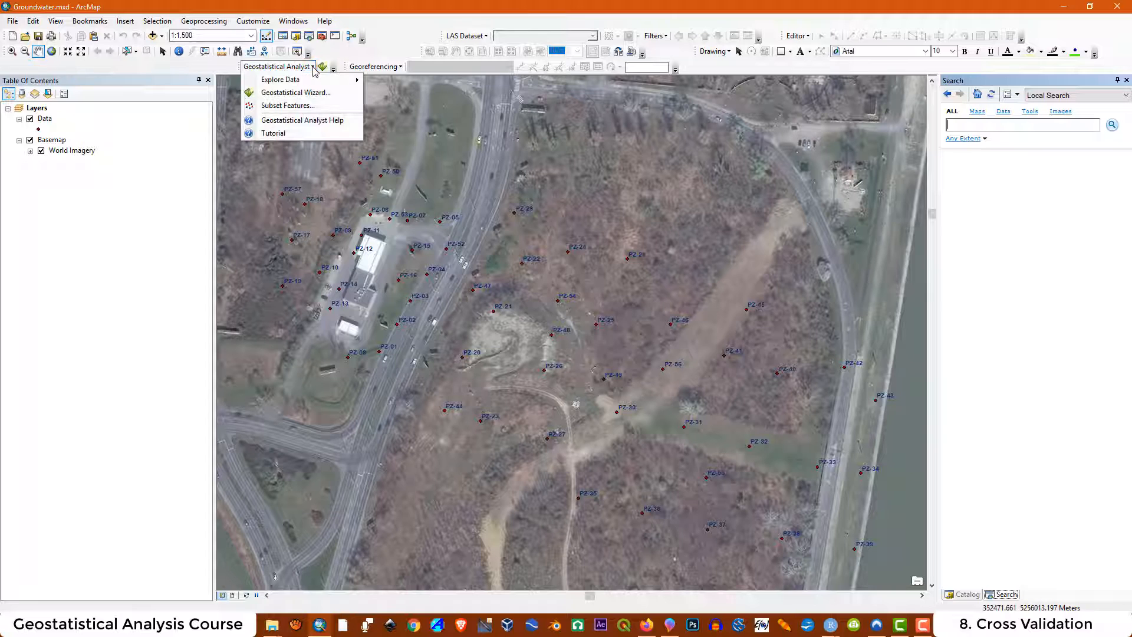
left_click(301, 94)
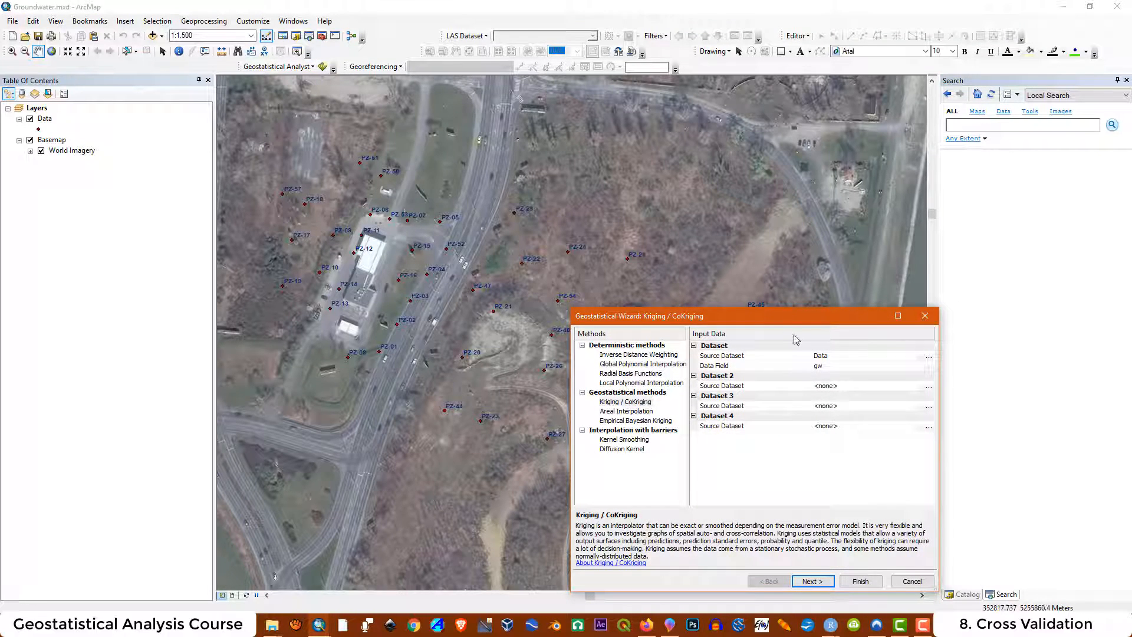
left_click_drag(780, 314, 732, 181)
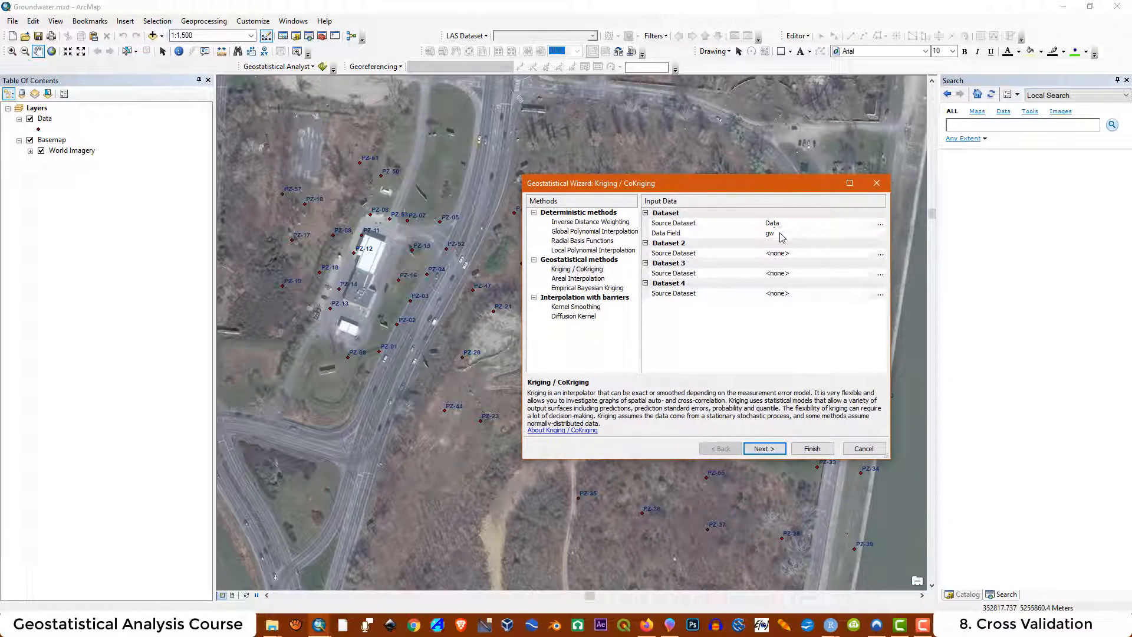
left_click(562, 270)
left_click(763, 449)
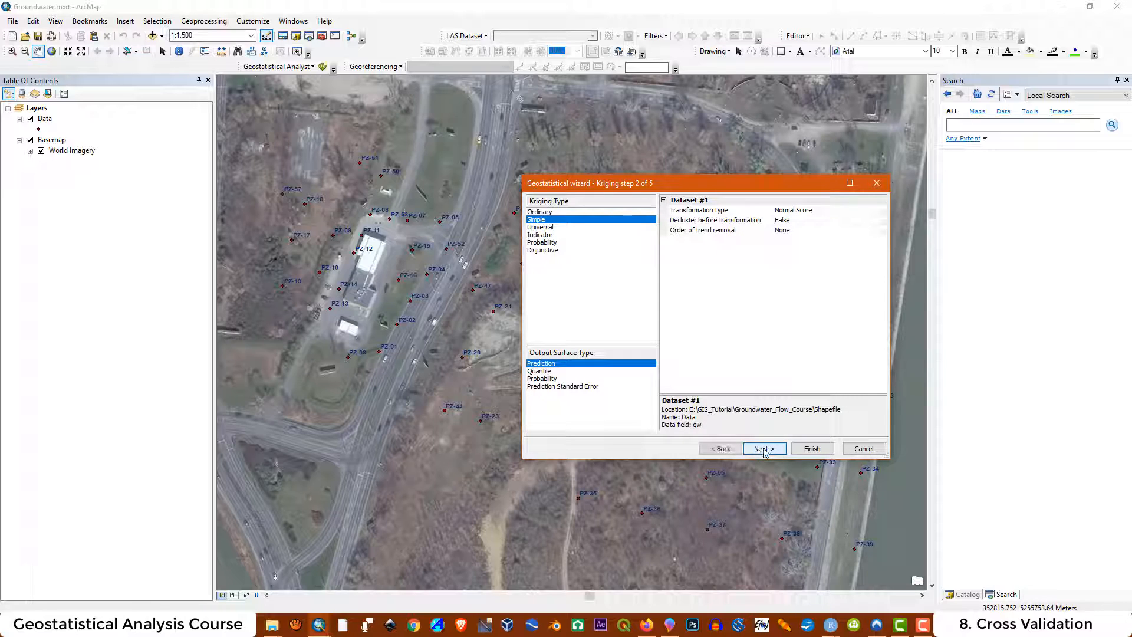
Choose Ordinary kriging with First order trend removal, maximize the wizard and advance to semivariogram modeling.
left_click(540, 213)
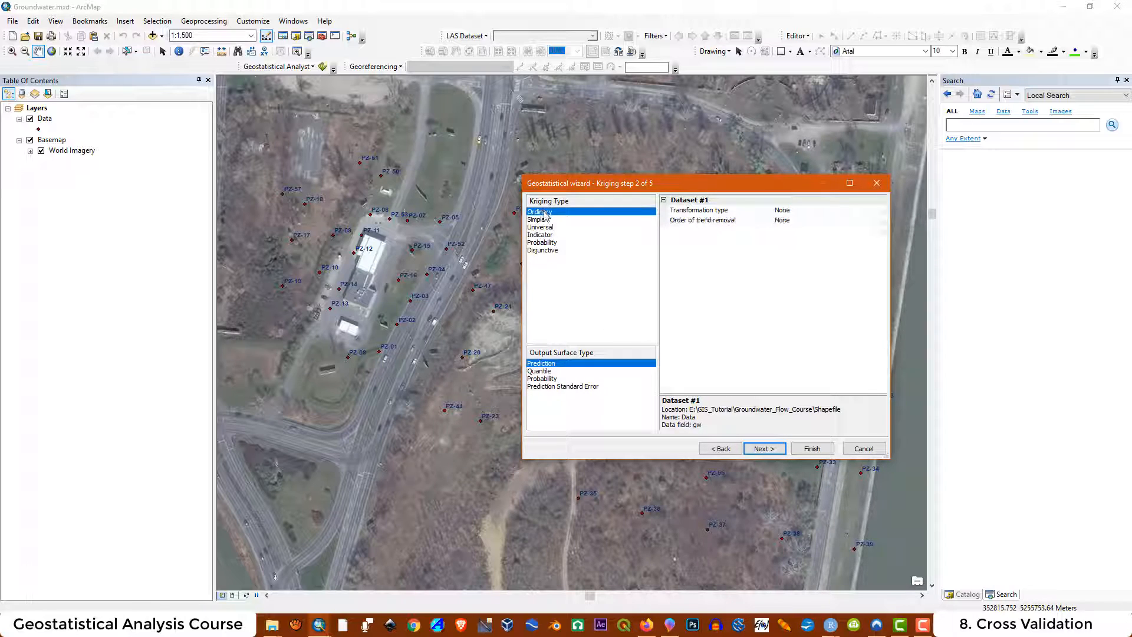
left_click(817, 222)
left_click(784, 247)
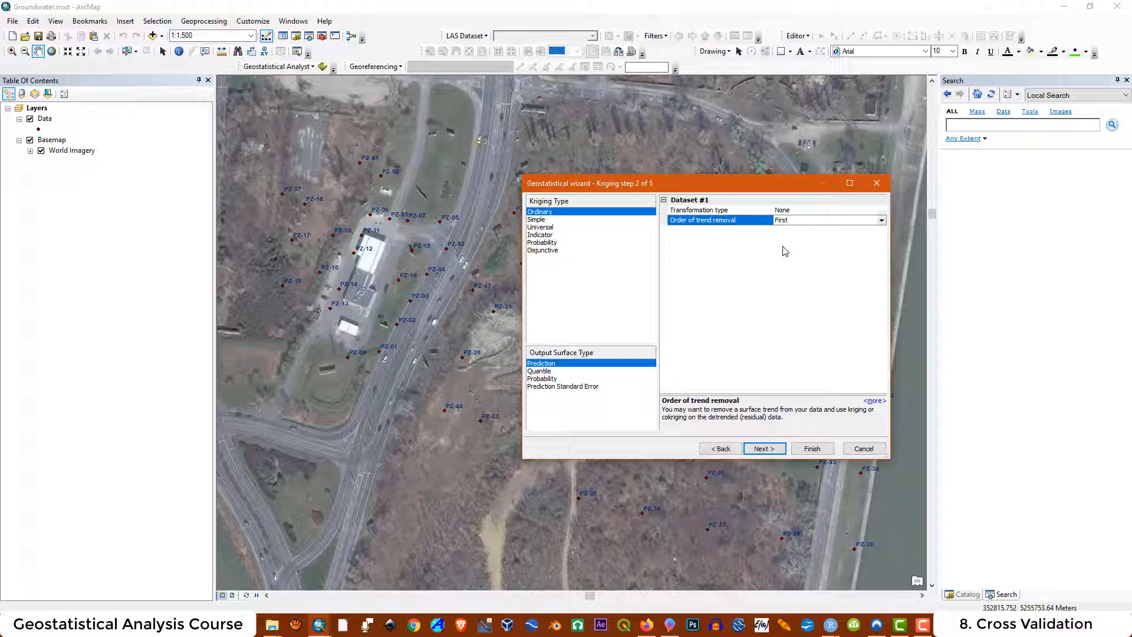
left_click(770, 451)
left_click(849, 183)
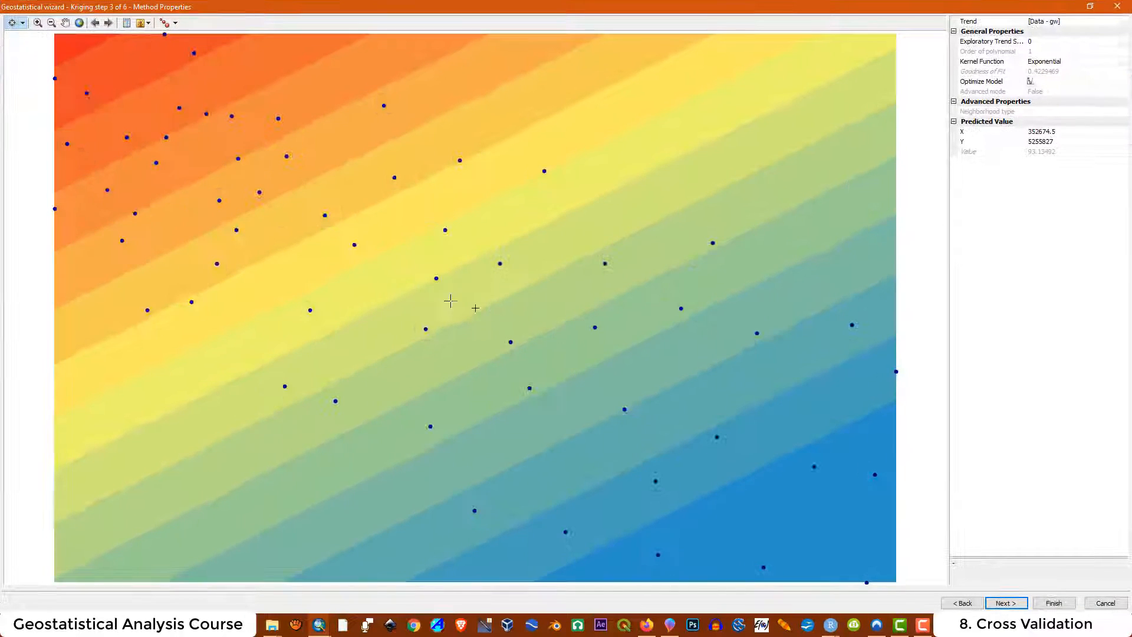
left_click(1002, 602)
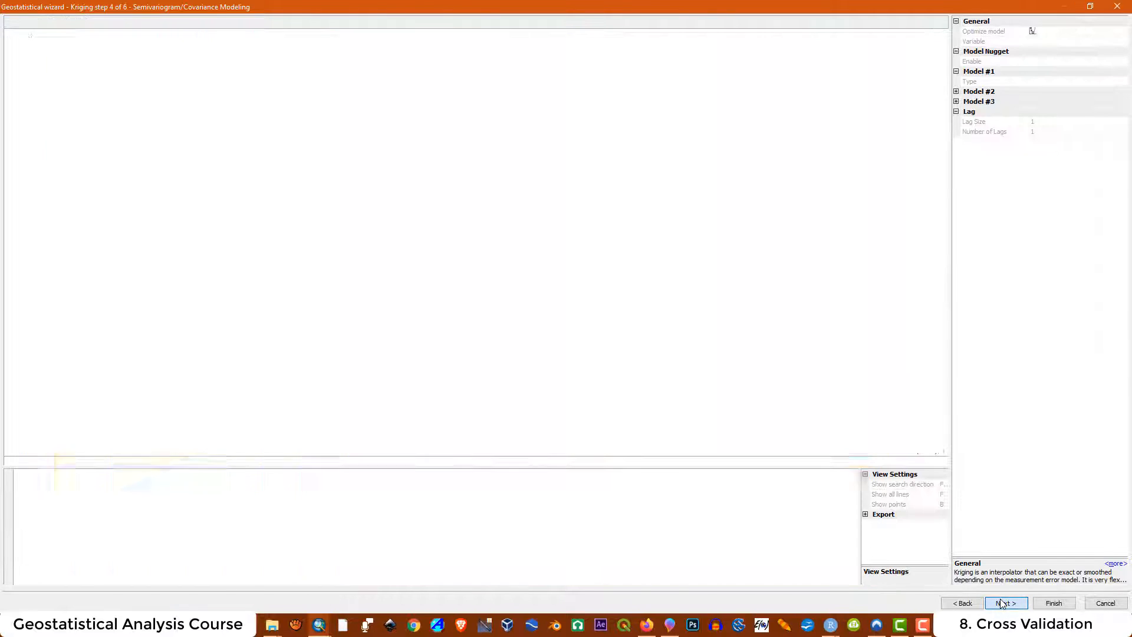
Set the semivariogram's lag size to 15 and the number of lags to 15.
left_click(1050, 201)
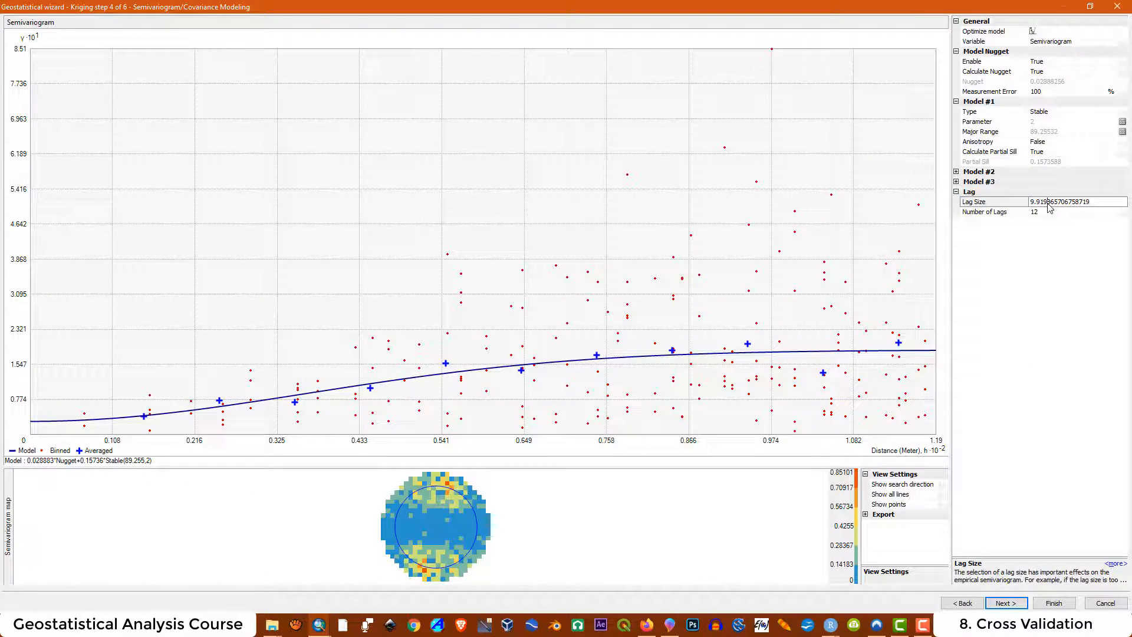
left_click_drag(1091, 201, 1000, 196)
type("15")
left_click(1043, 213)
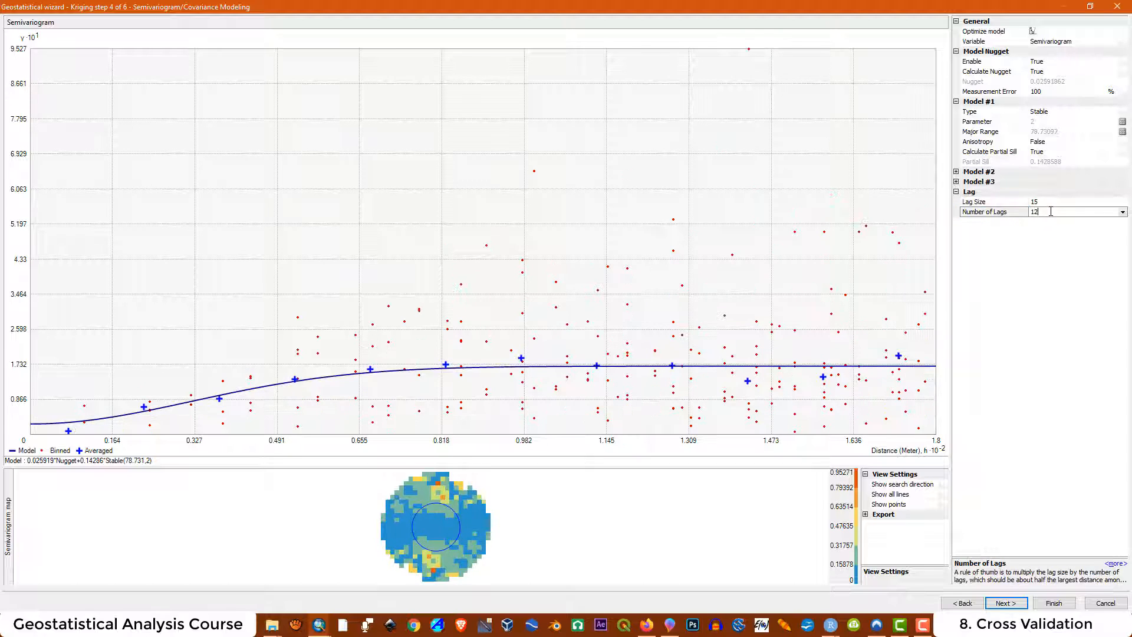
left_click_drag(1044, 211, 1030, 211)
type("15")
Set the Model #1 type to Spherical and advance past the search neighborhood to the cross validation results.
left_click(1061, 114)
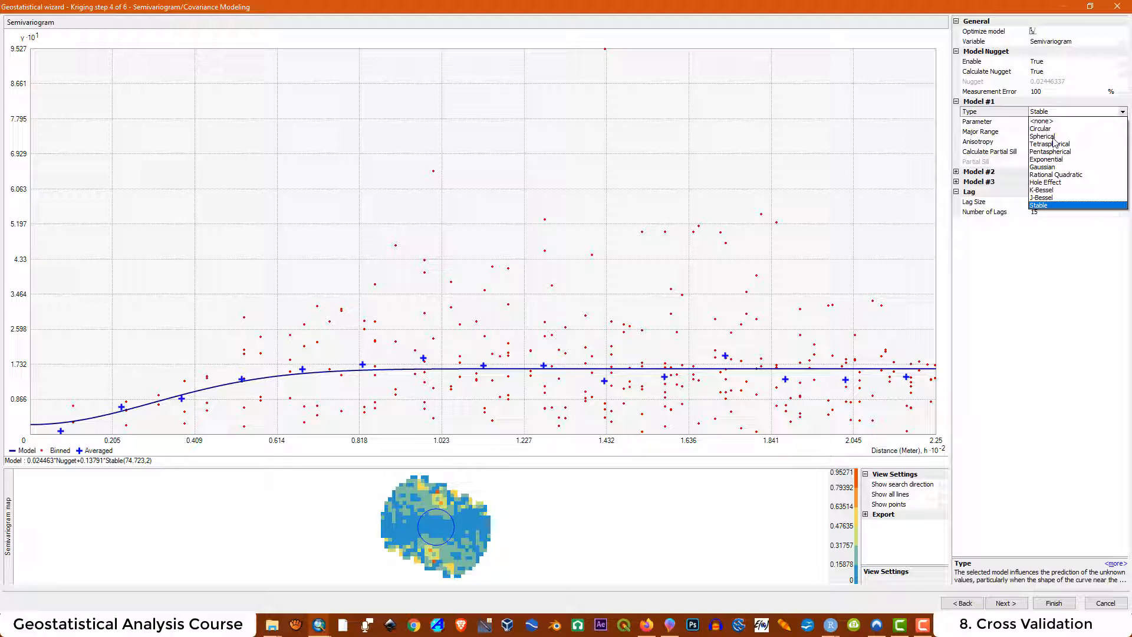
left_click(1052, 137)
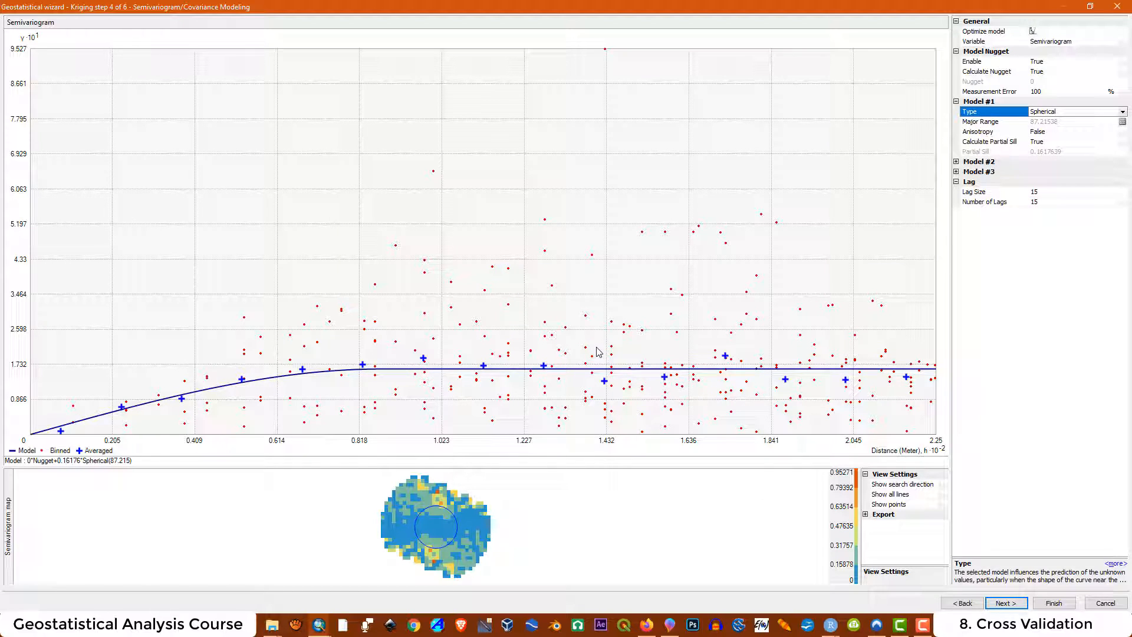
left_click(1005, 603)
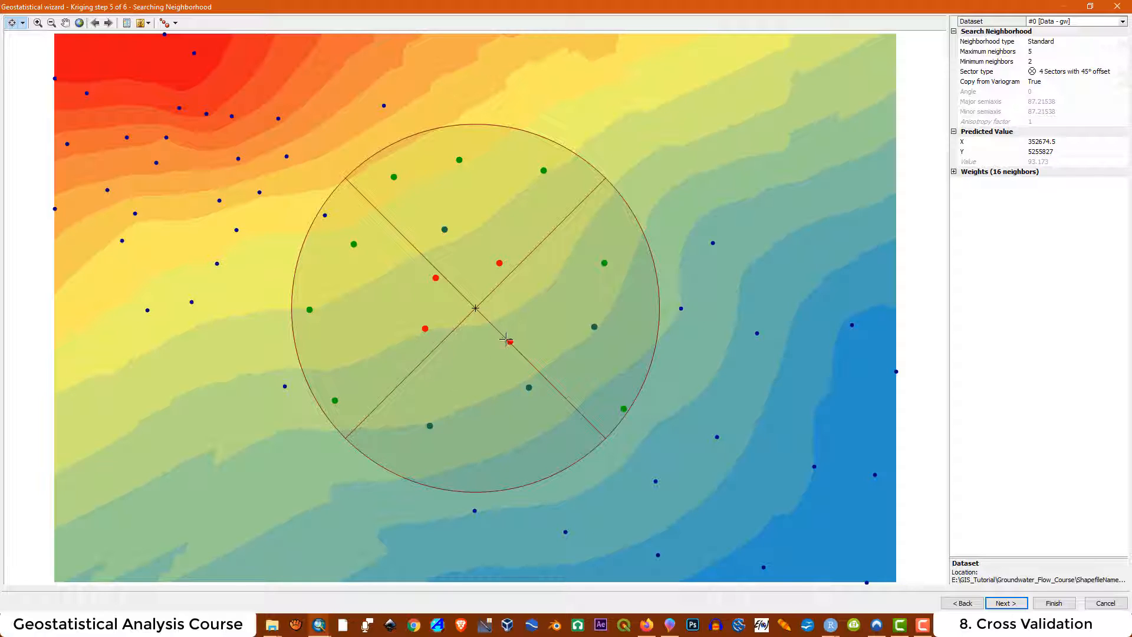
left_click(1003, 602)
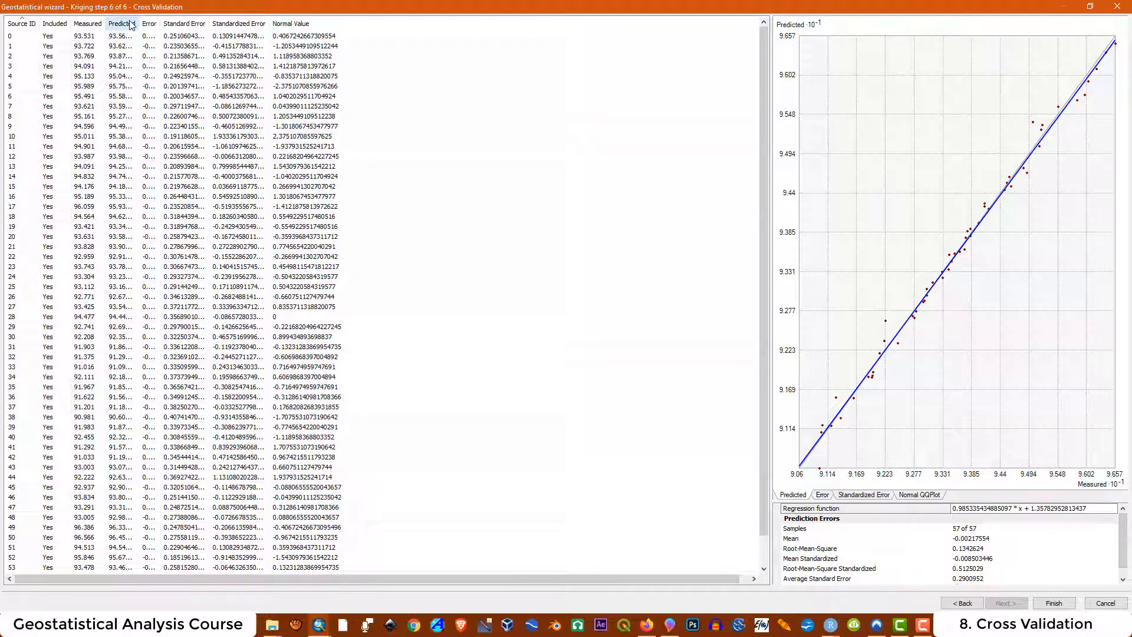
Widen the Error column of the cross validation table and examine the prediction error statistics.
left_click_drag(160, 23, 212, 23)
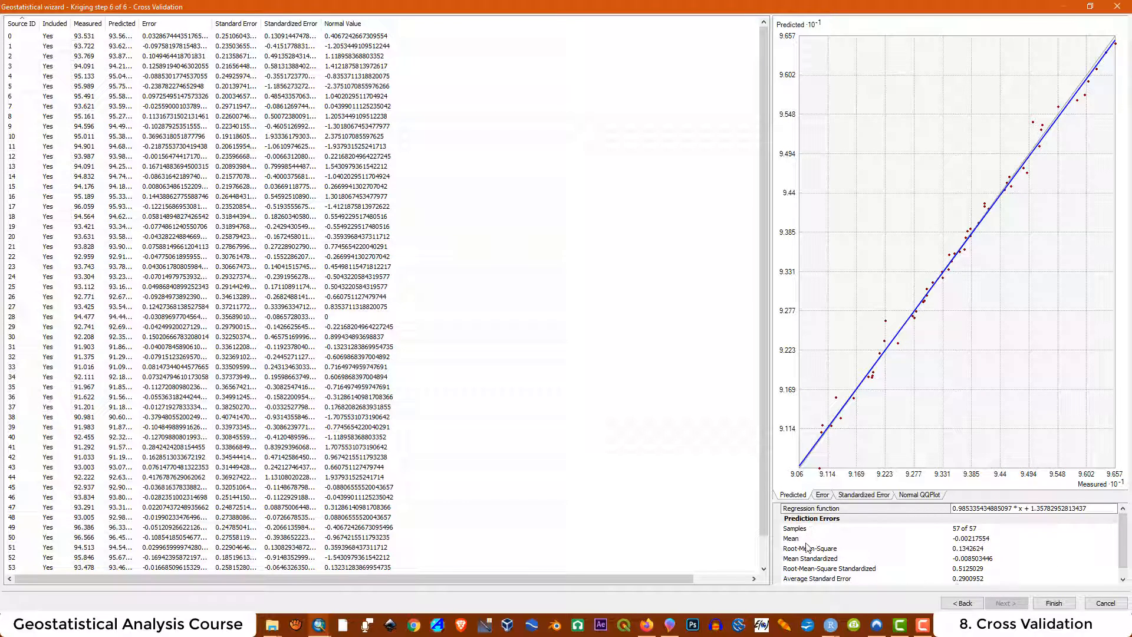
left_click(961, 539)
left_click(960, 529)
left_click(968, 541)
mouse_move(1123, 556)
left_mouse_down()
mouse_move(1123, 567)
mouse_move(1121, 551)
left_mouse_up()
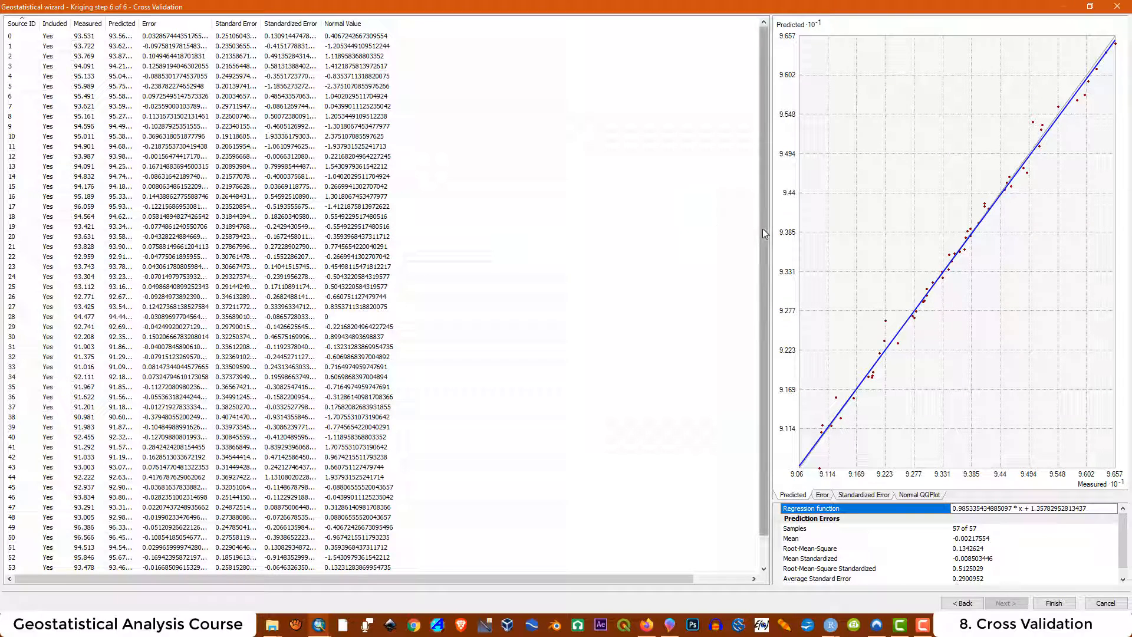
Enlarge the cross validation graph area and display the Error plot.
left_click_drag(770, 232, 493, 218)
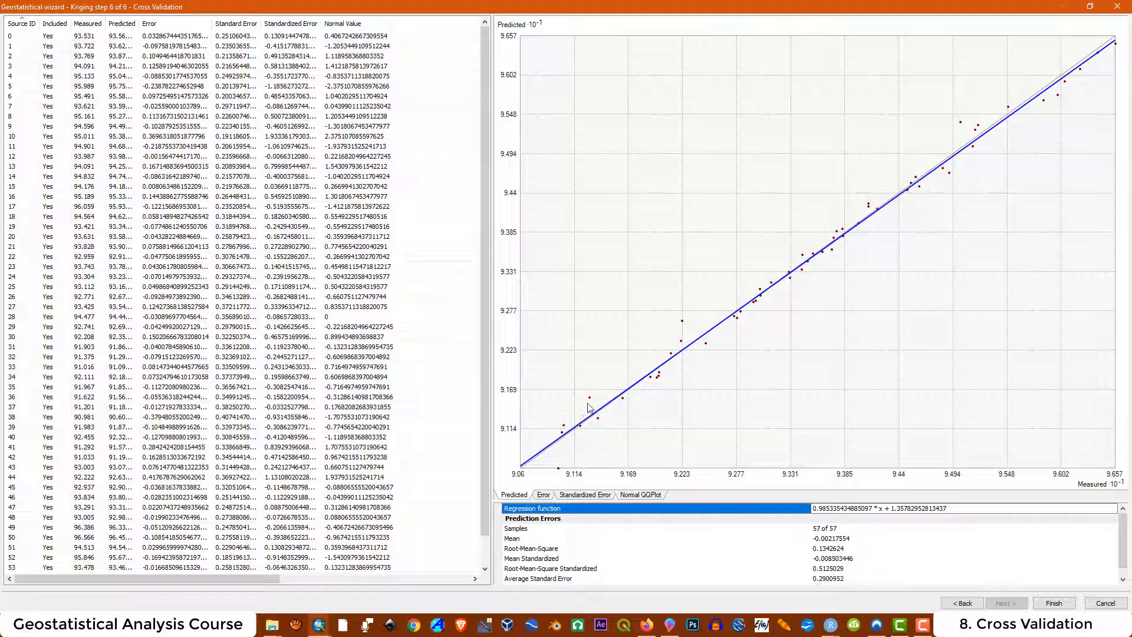
left_click(543, 495)
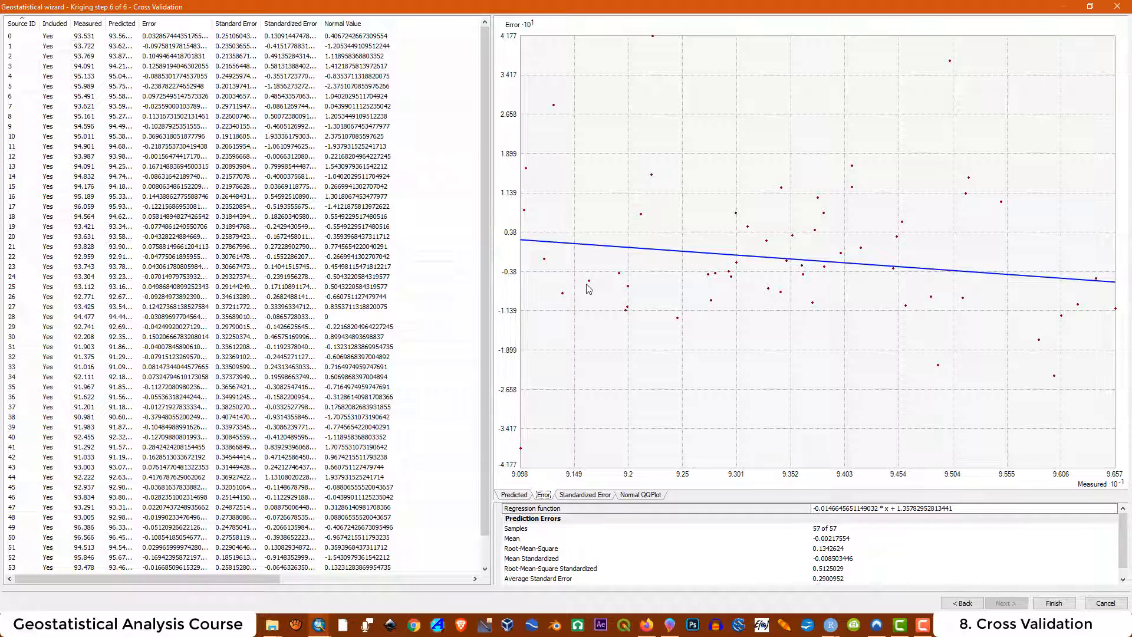
Display the Standardized Error plot and the Normal QQPlot of the cross validation, and widen the results table area.
left_click(583, 497)
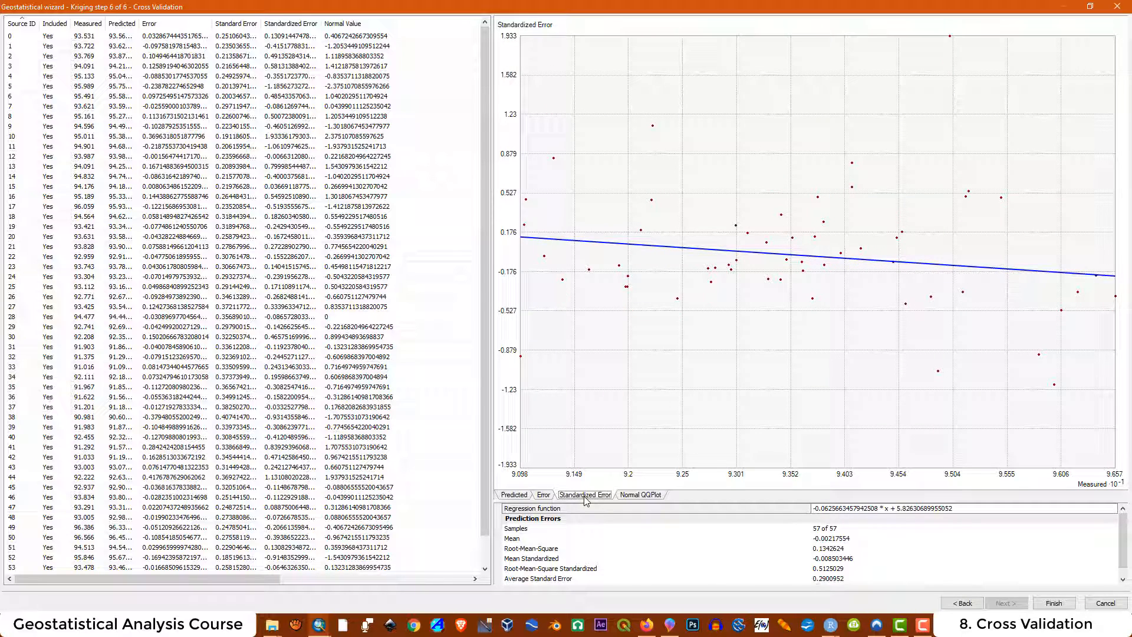
left_click(648, 497)
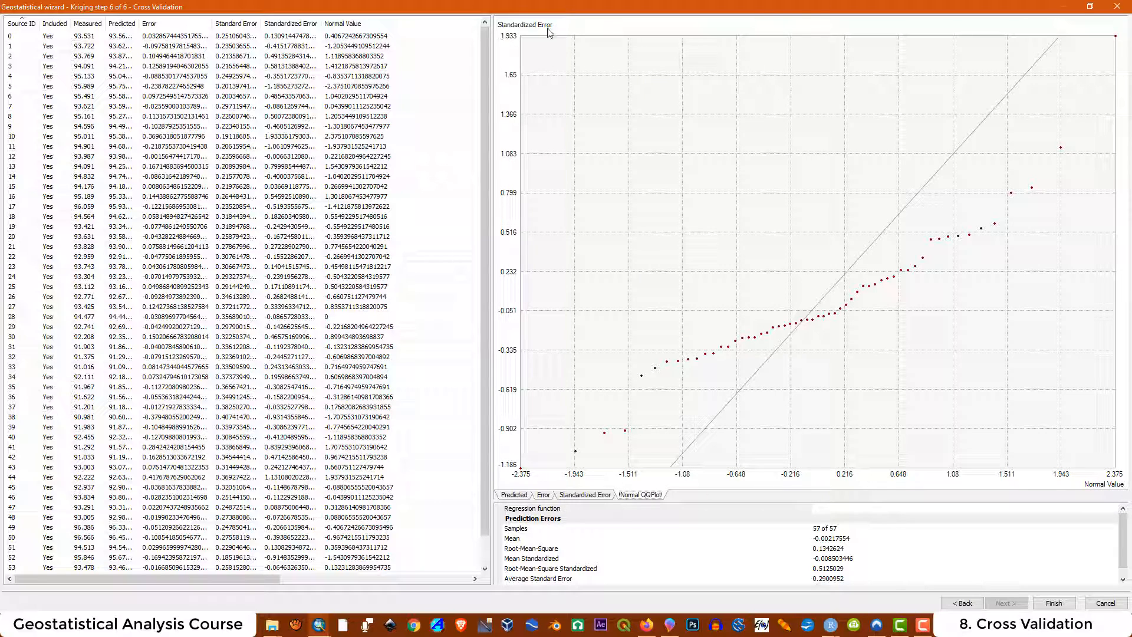
left_click_drag(491, 246, 690, 244)
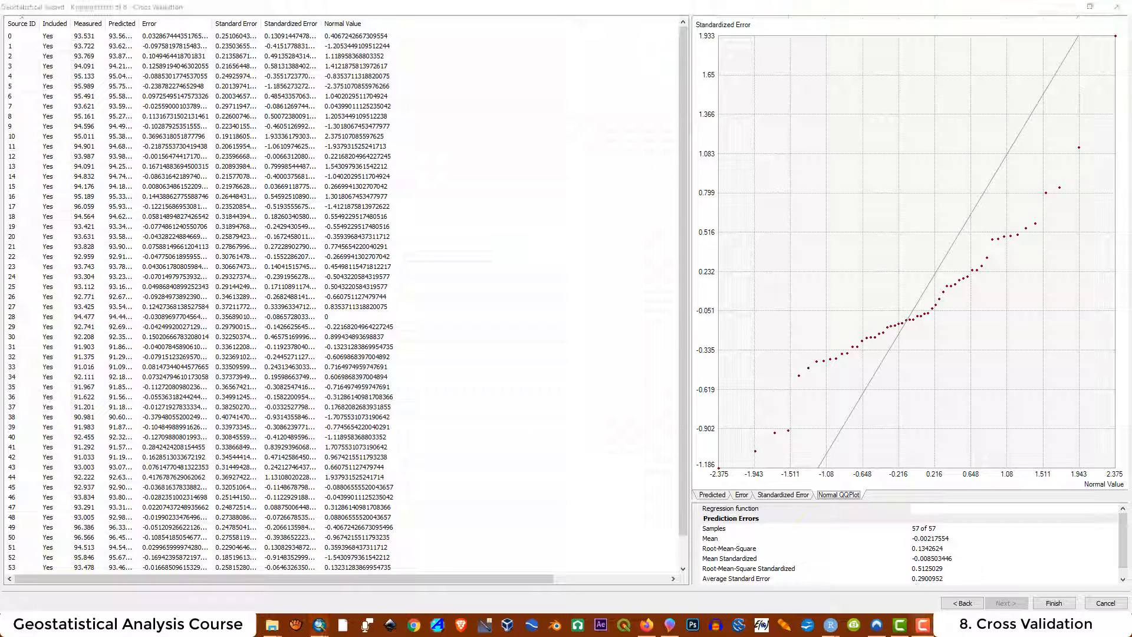
Finish the kriging wizard, accept the method report and switch back to RStudio.
left_click(1054, 603)
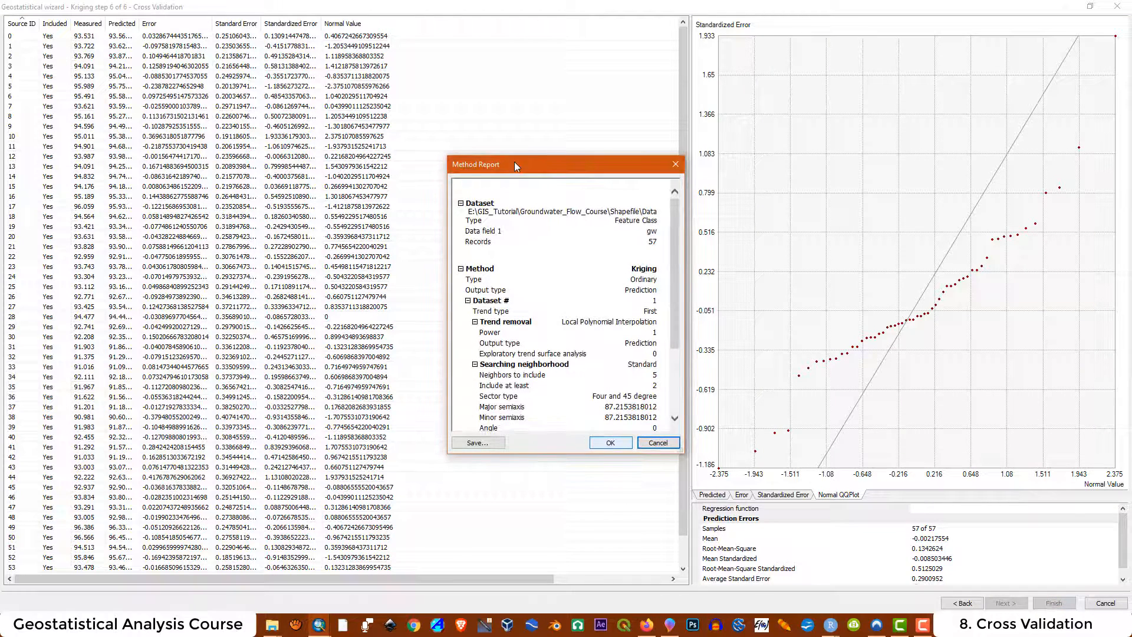
left_click(611, 443)
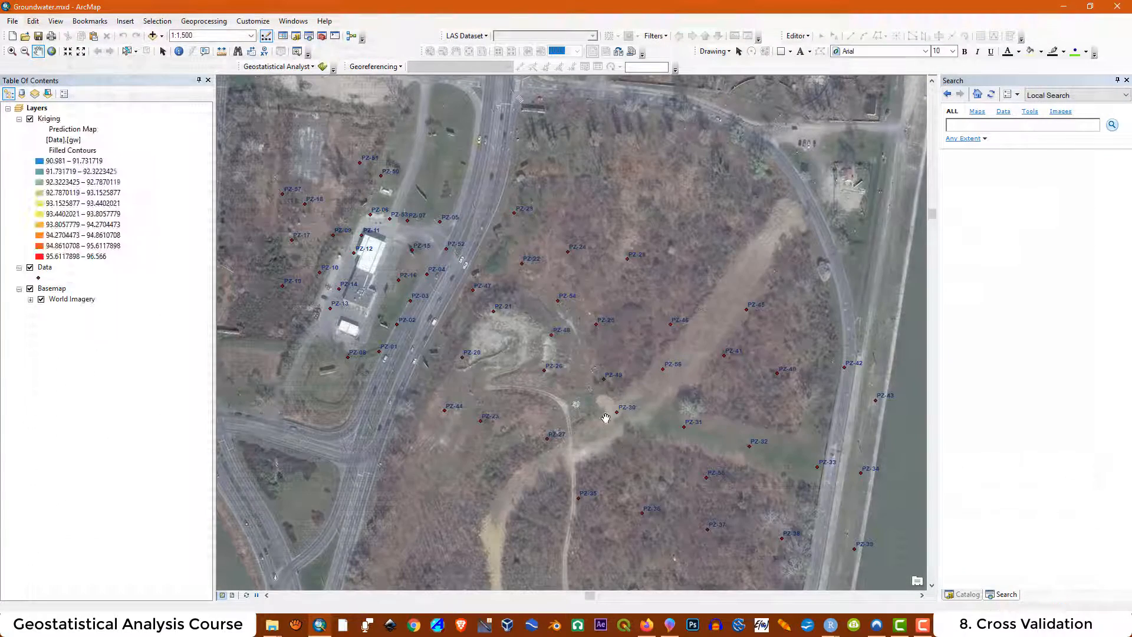
left_click(1067, 9)
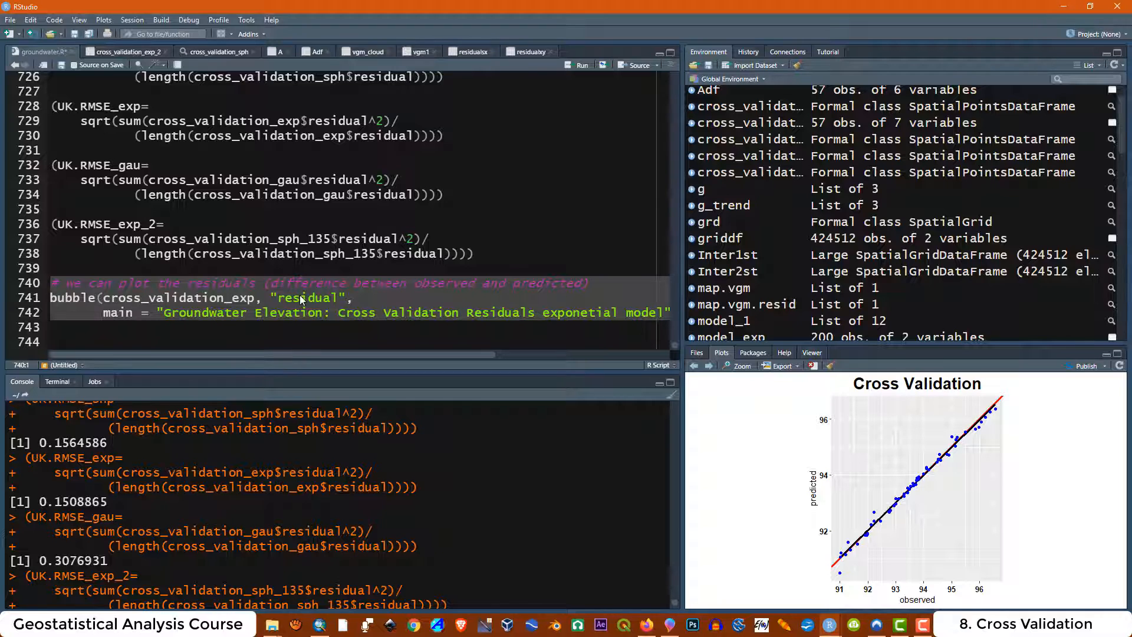
Paste the copied ggplot code for the Residual Vs Observed and Normal Q-Q plots between the histogram code and the RMSE comment.
scroll(293, 288, "up", 6)
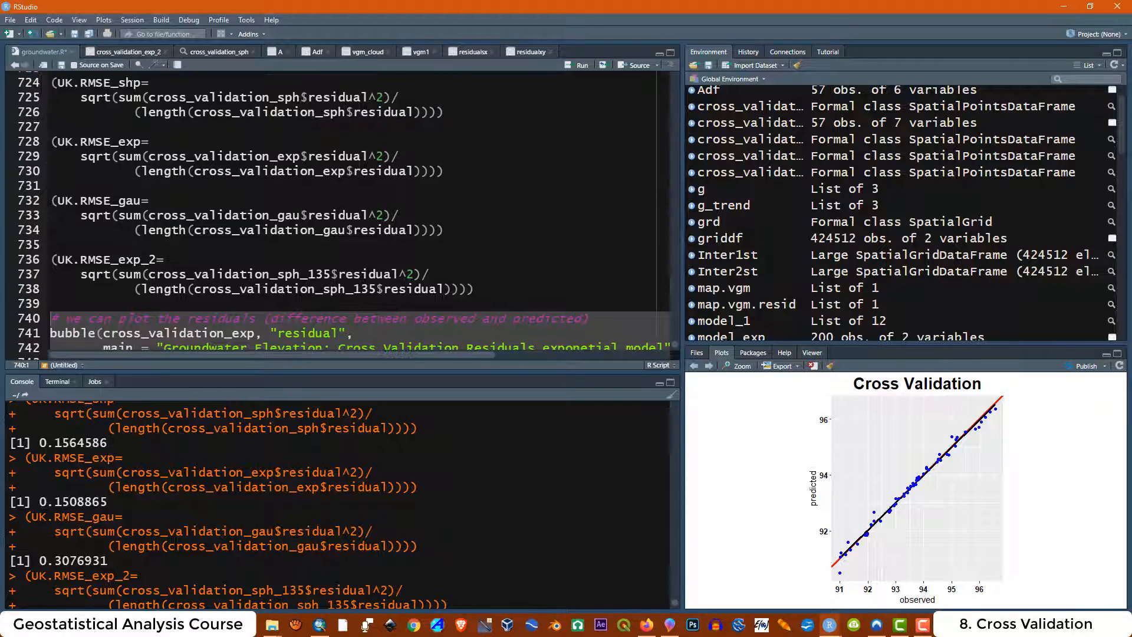
scroll(293, 288, "down", 2)
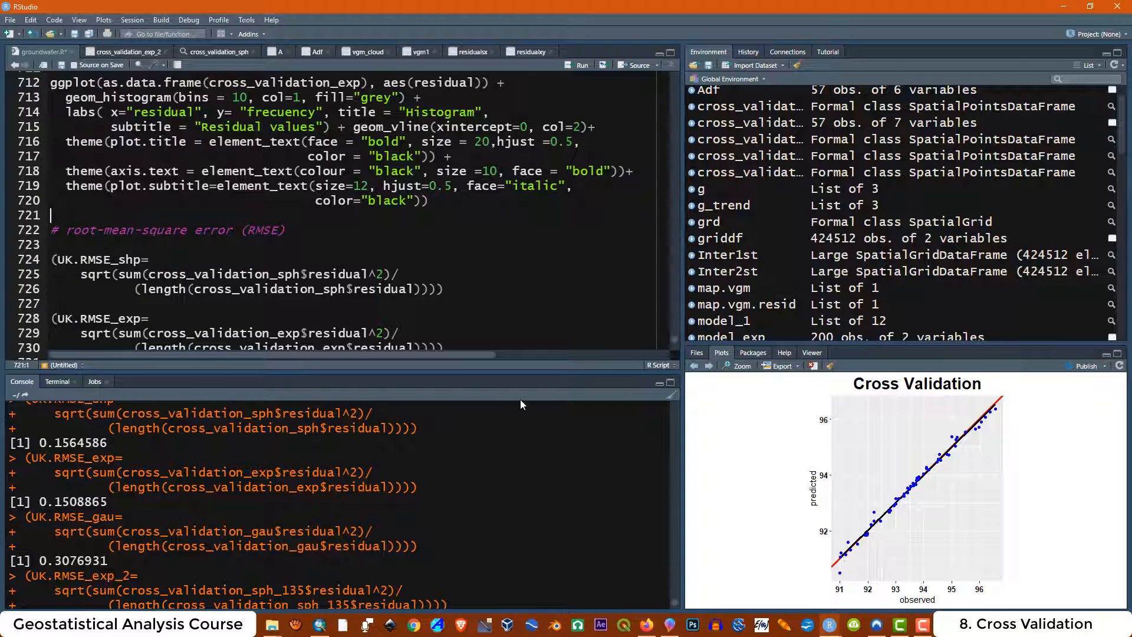
key("Return")
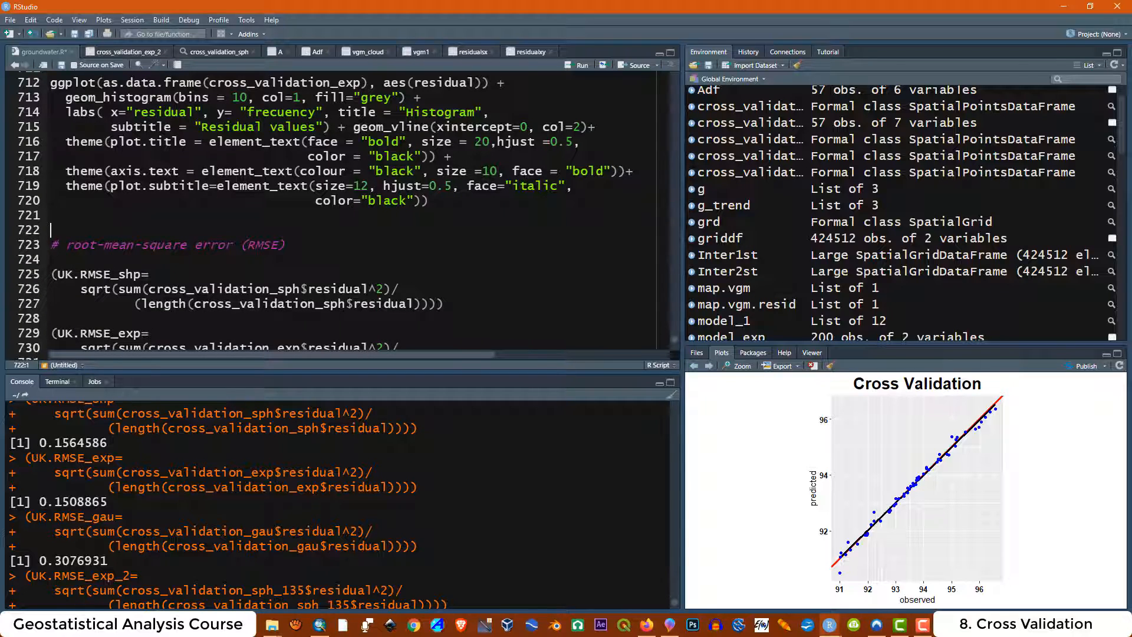
right_click(49, 216)
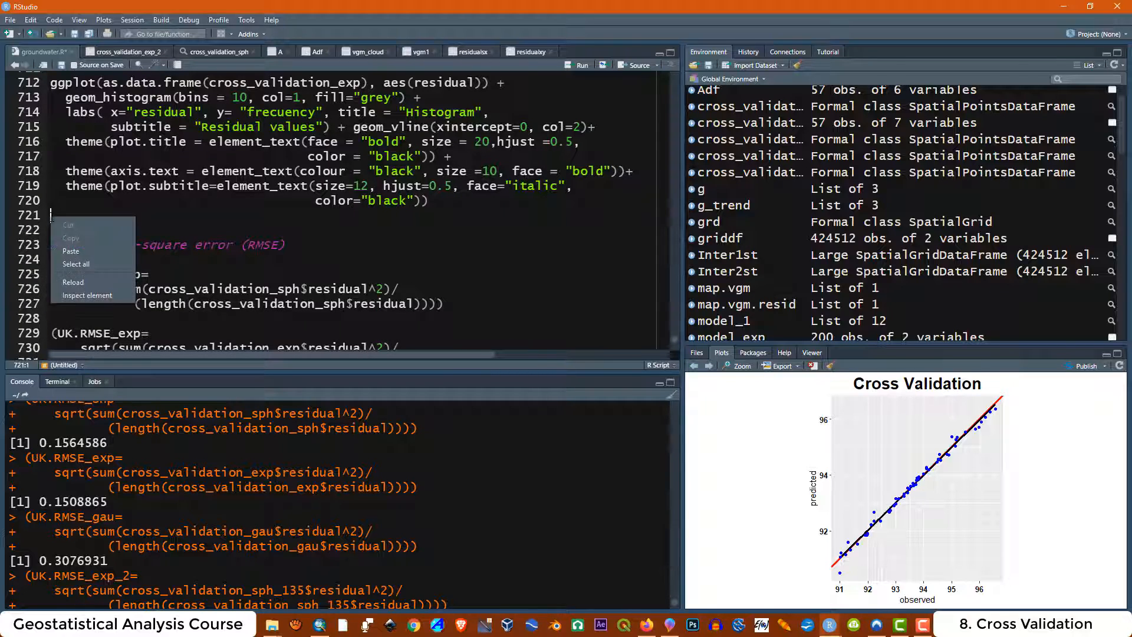
left_click(111, 255)
scroll(273, 192, "up", 3)
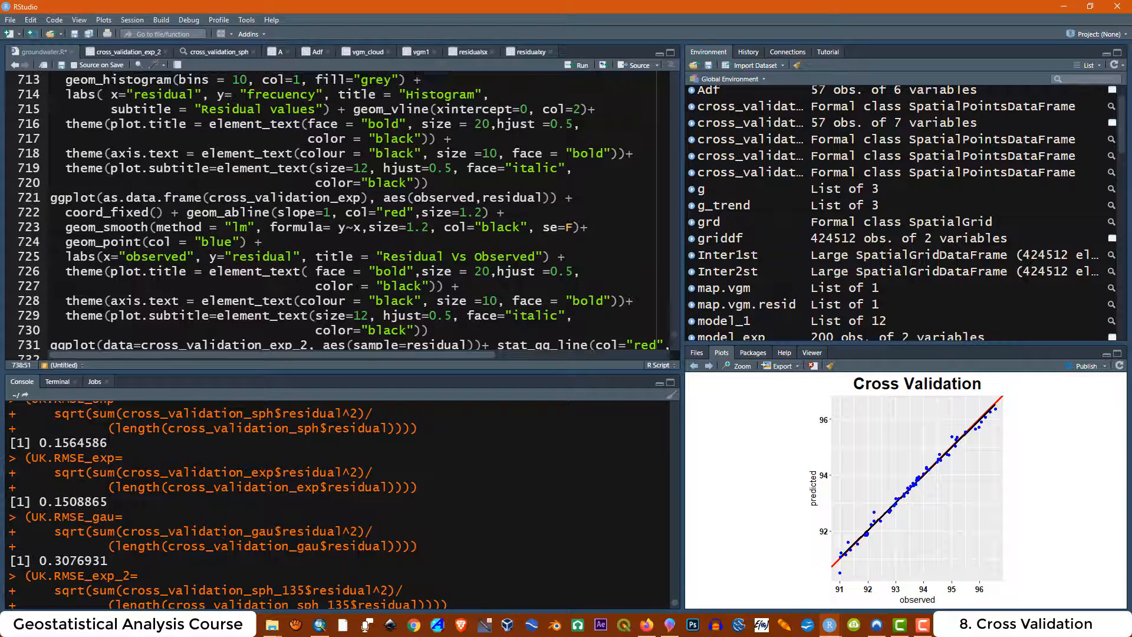
Insert a blank line before and after the Residual Vs Observed ggplot block to separate it from the neighbouring code.
scroll(273, 192, "up", 2)
scroll(273, 192, "down", 3)
left_click(431, 147)
key("Return")
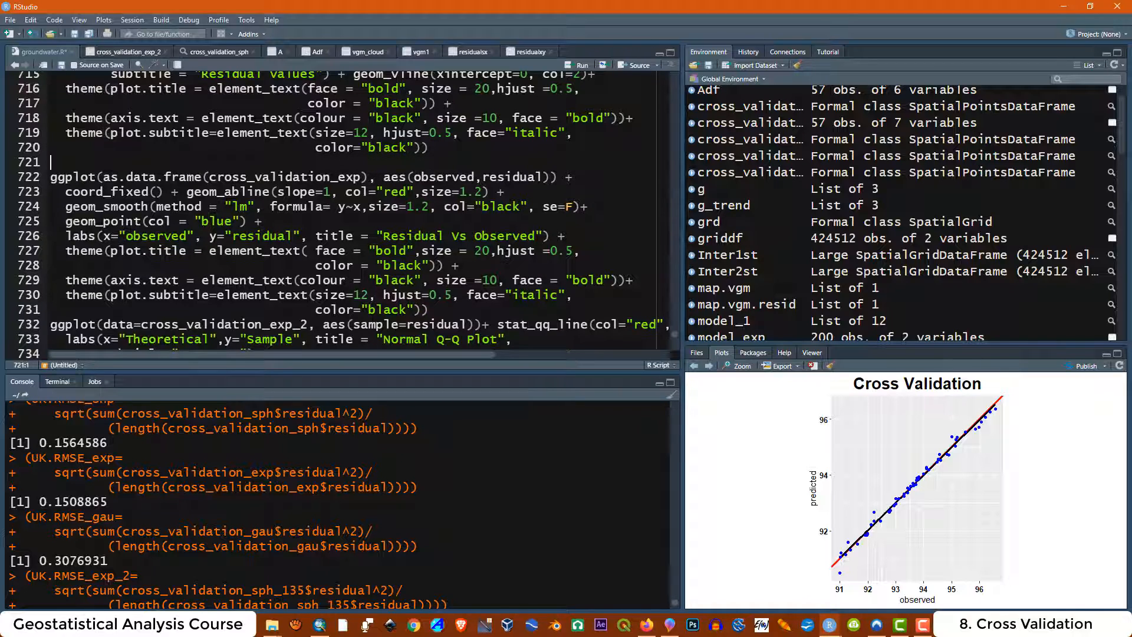
left_click(431, 310)
key("Return")
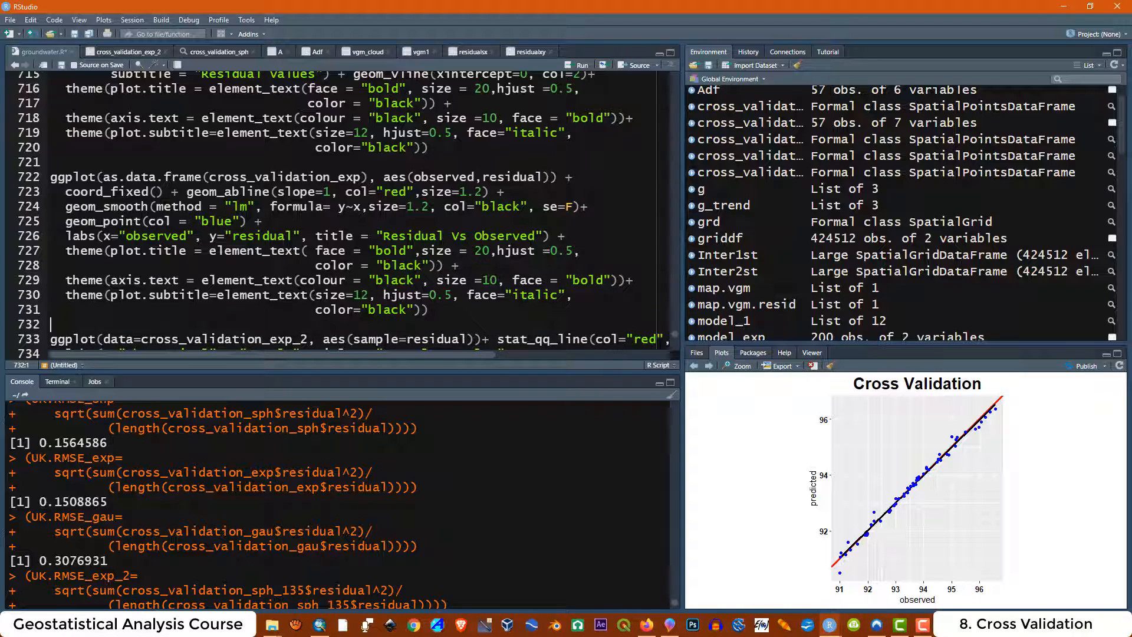
Run the whole ggplot block that plots residual against observed for cross_validation_exp.
key("shift+Up")
key("shift+Up")
key("shift+Up")
key("shift+Up")
key("shift+Up")
key("shift+Up")
key("shift+Up")
key("shift+Up")
key("shift+Up")
key("shift+Up")
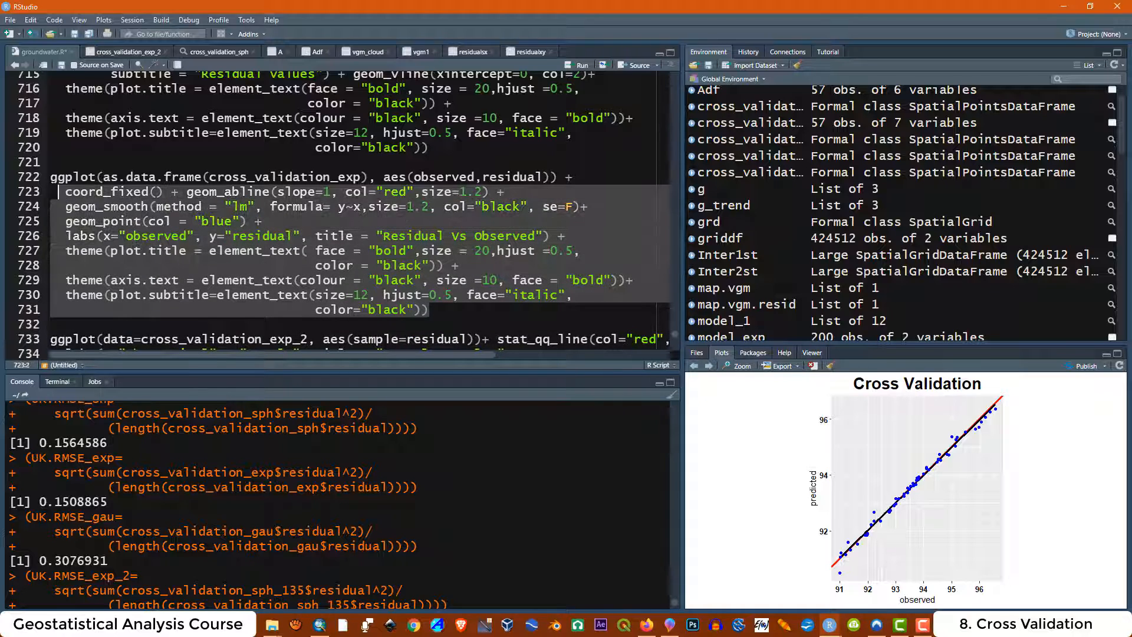
left_click(573, 66)
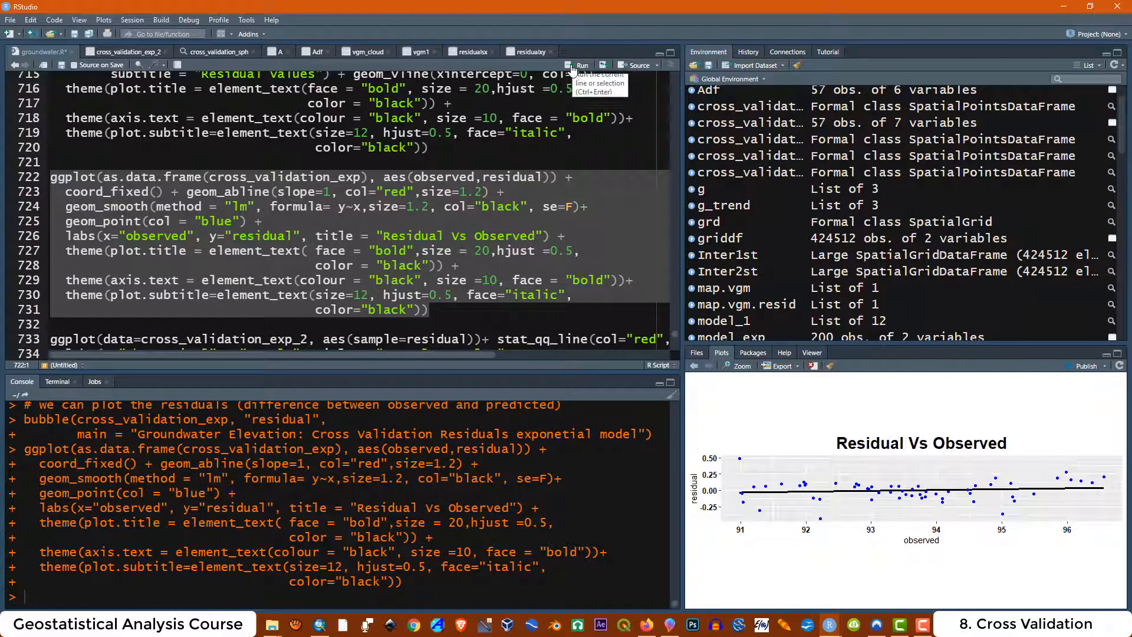
Examine the Residual Vs Observed plot enlarged to full screen, then close the enlarged view.
left_click(735, 366)
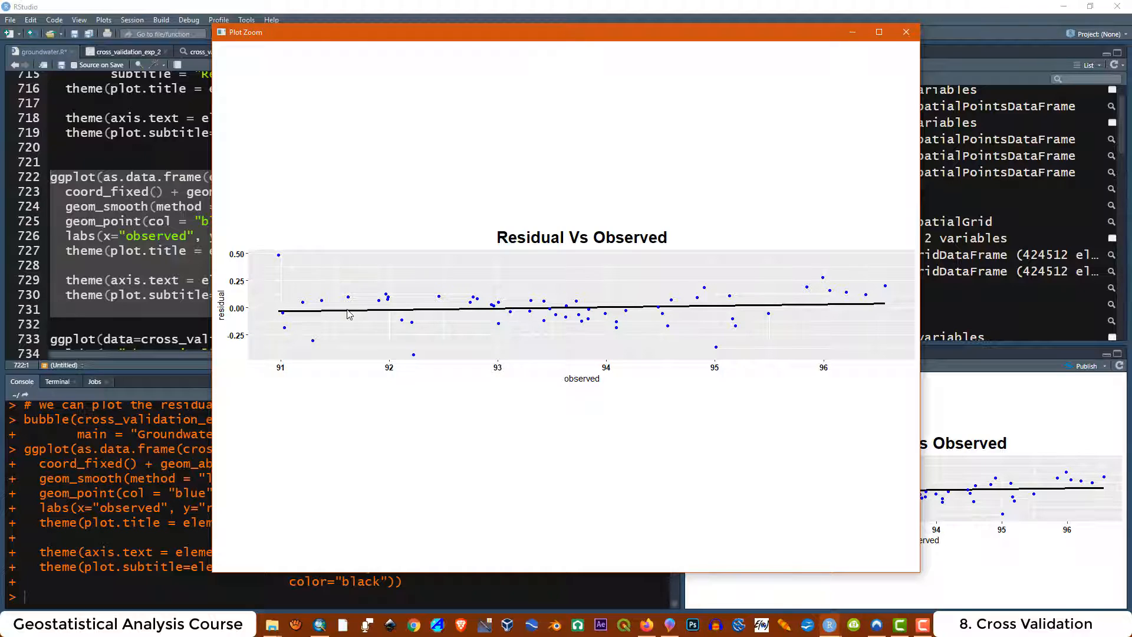
left_click(878, 33)
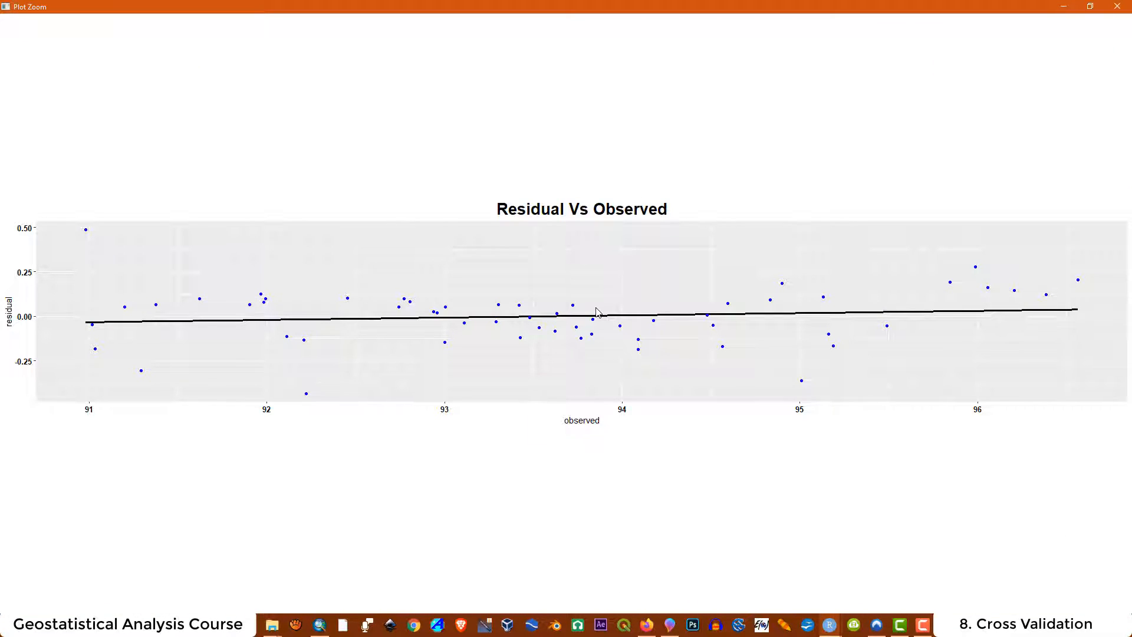
left_click(1090, 7)
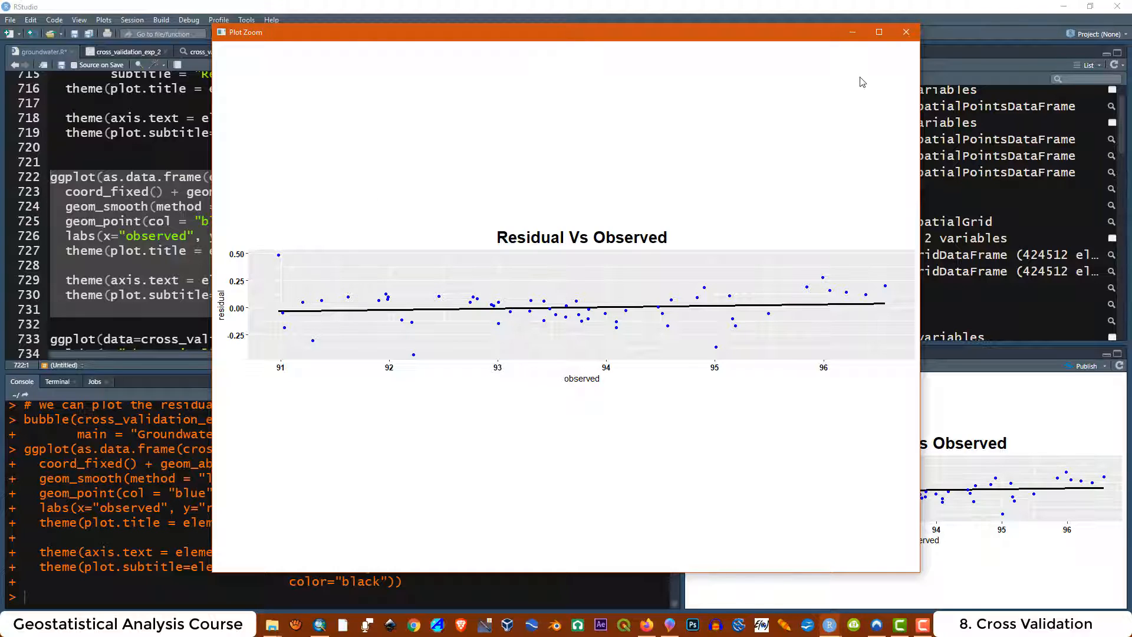
left_click(908, 31)
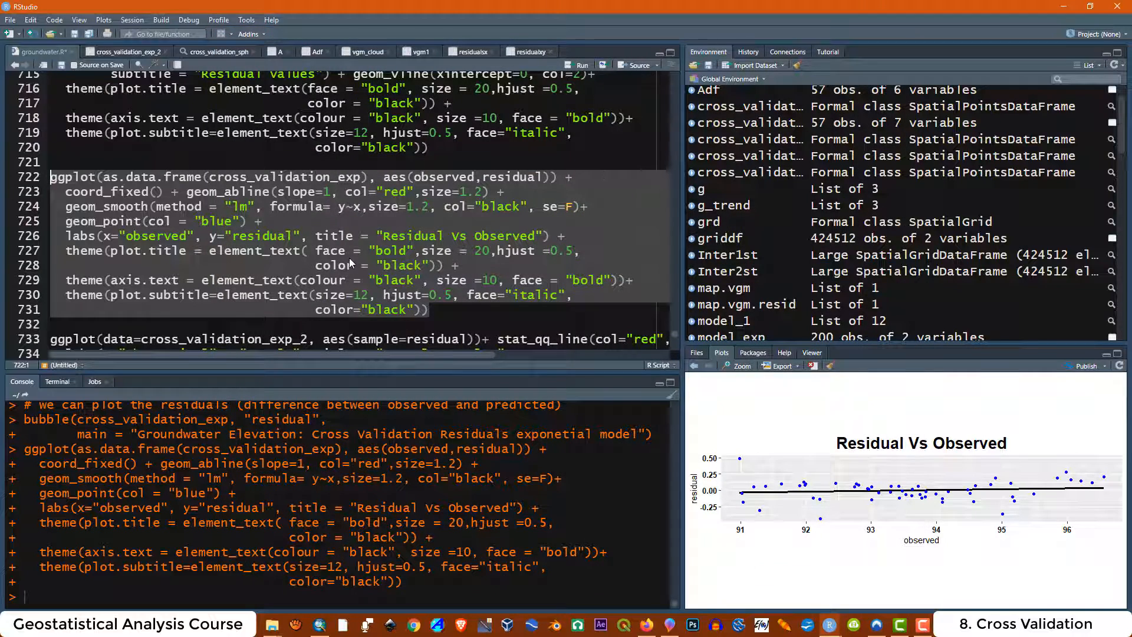
Run the Normal Q-Q Plot ggplot block for the cross_validation_exp_2 residuals and view the plot enlarged.
scroll(349, 257, "down", 4)
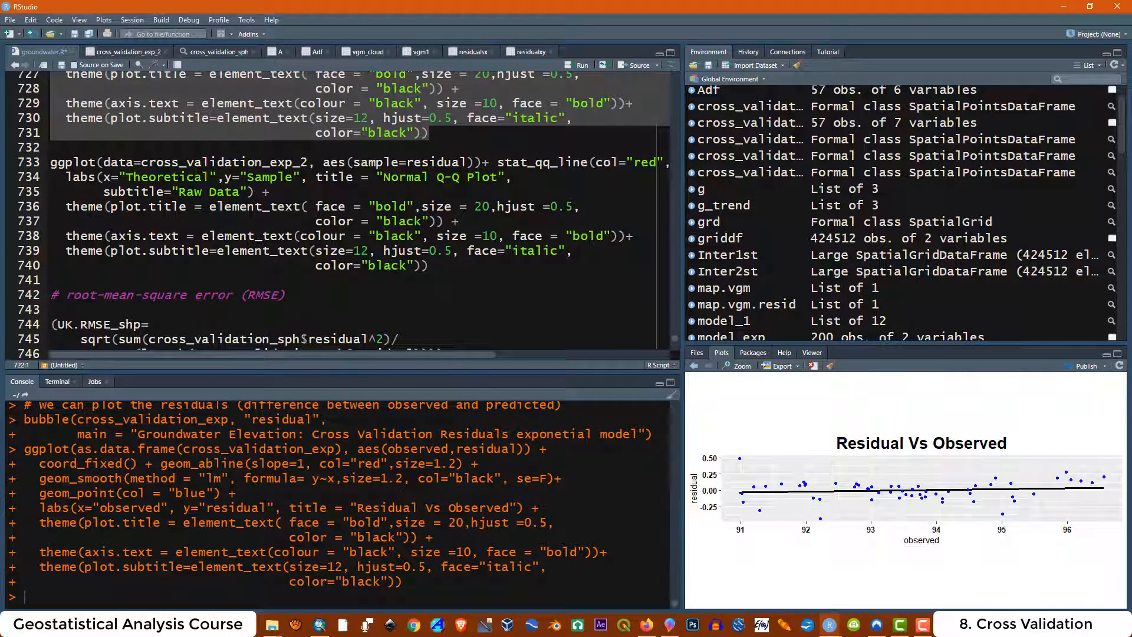
left_click_drag(429, 265, 50, 162)
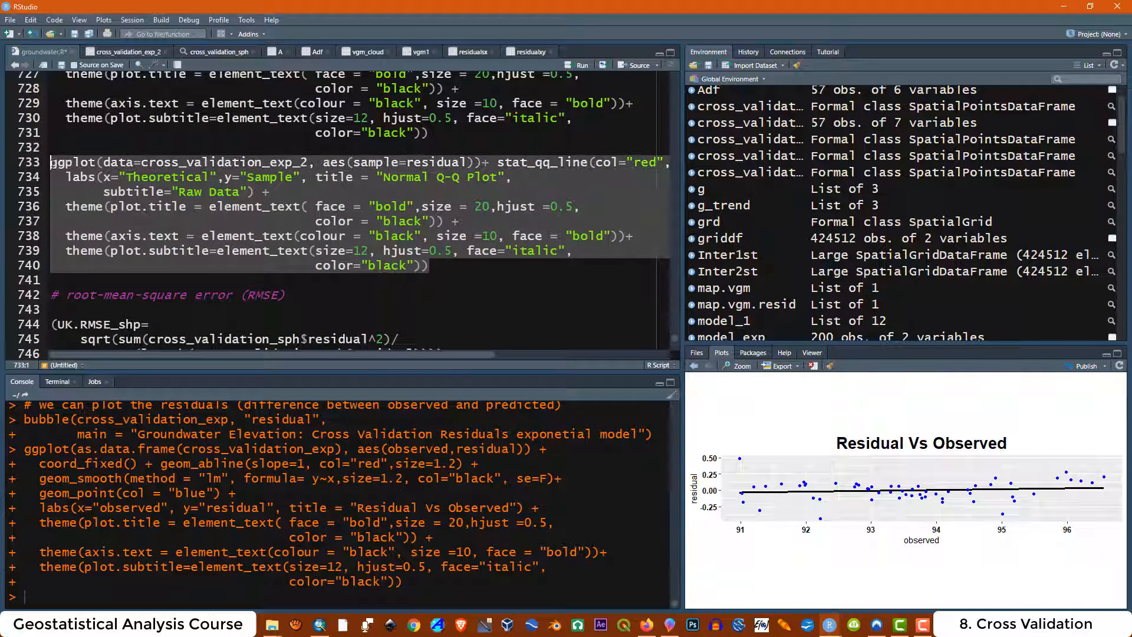
left_click(581, 64)
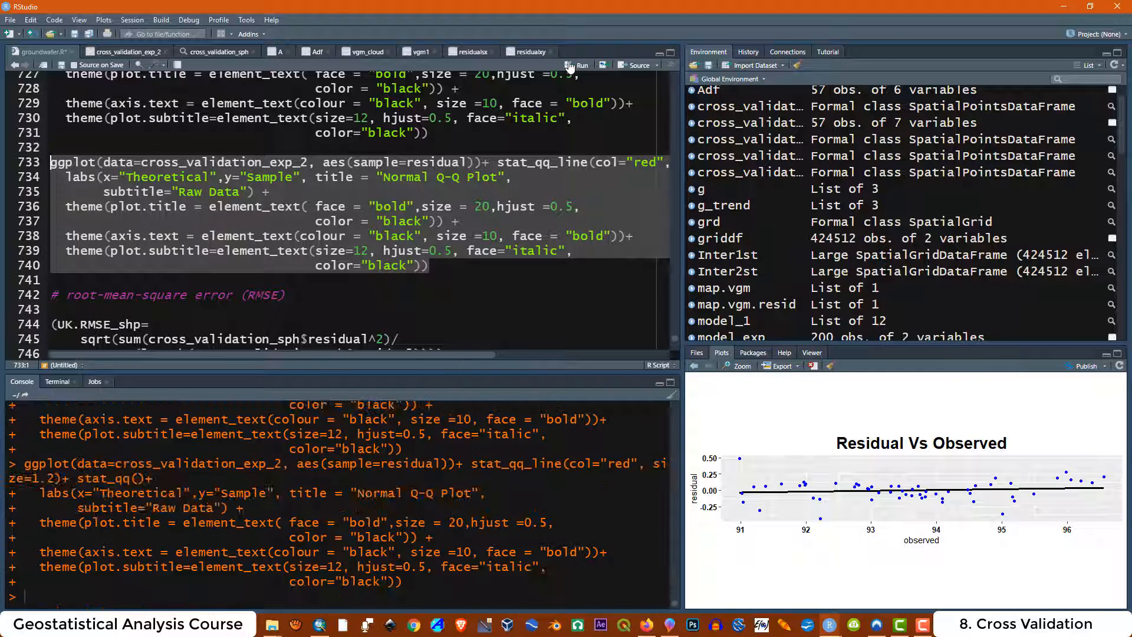
left_click(737, 366)
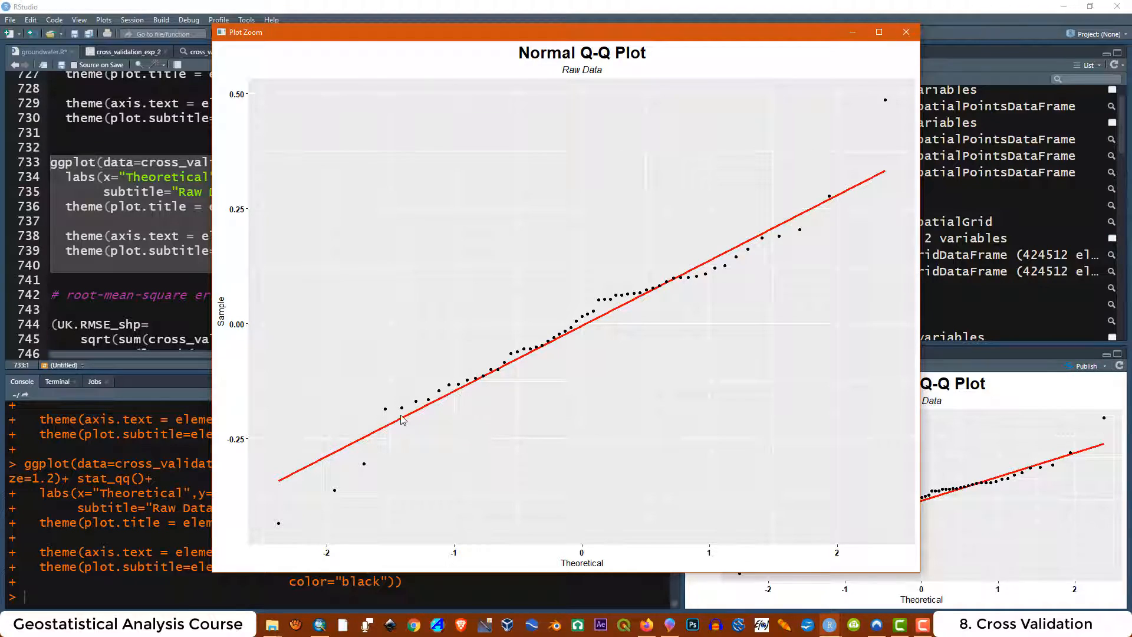